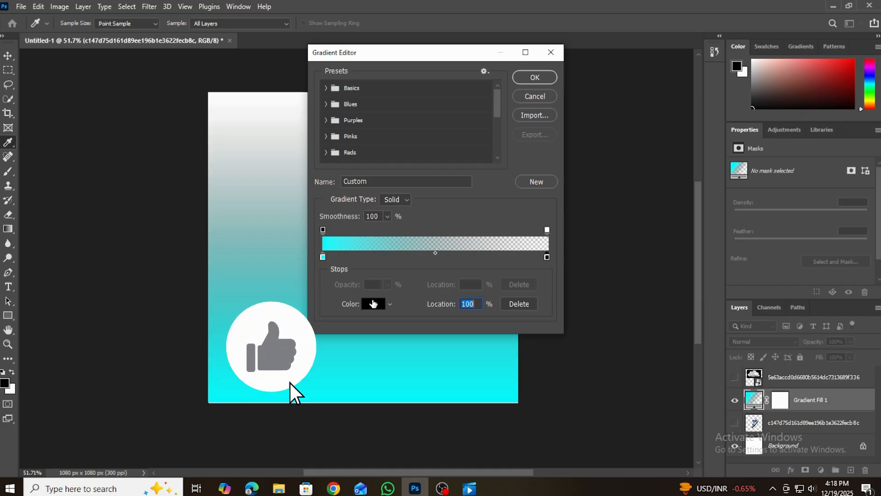
- Recolour the gradient's end colour stop from black to a bright cyan
left_click(374, 304)
type("00ffe4")
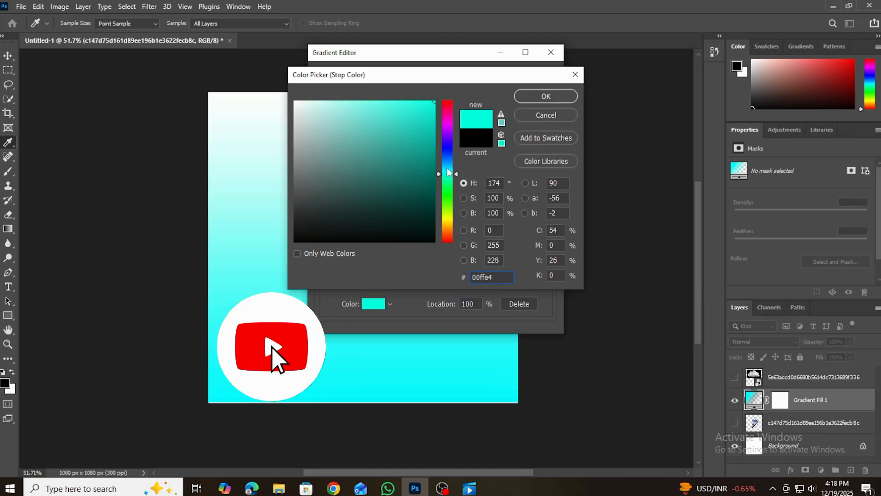
left_click_drag(451, 178, 452, 170)
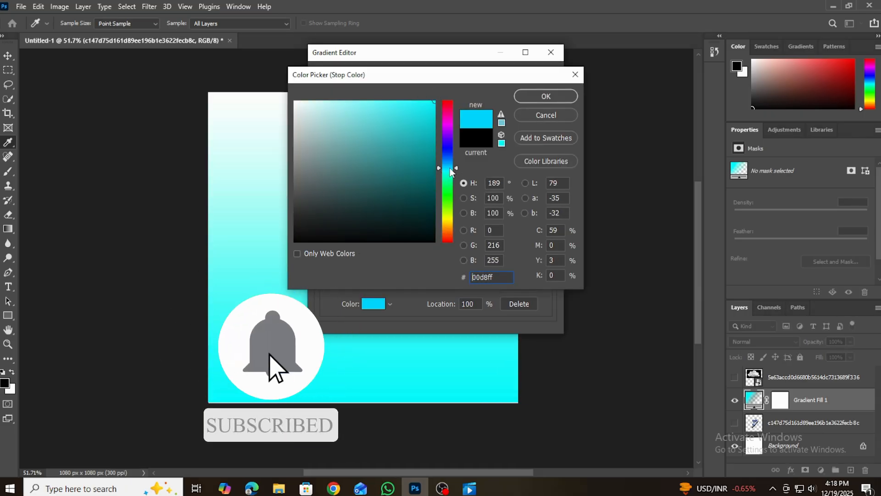
key("Return")
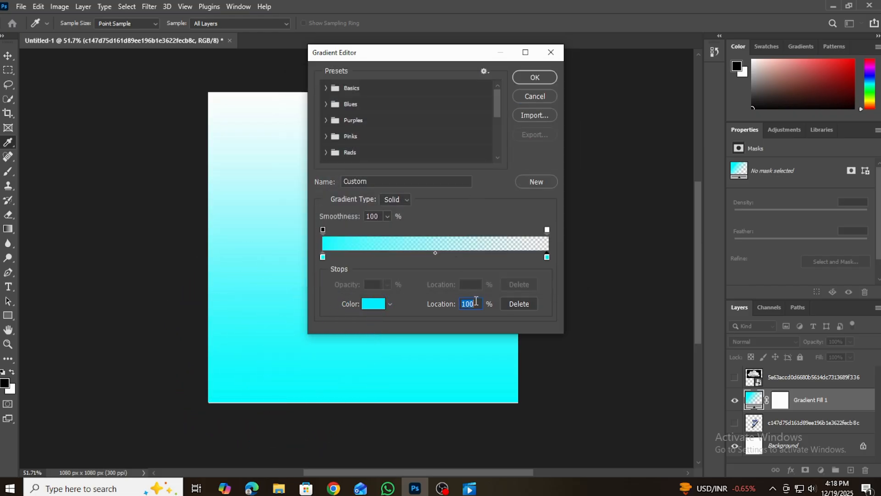
- Set the gradient's end opacity stop to 50% and apply the gradient fill
left_click(547, 229)
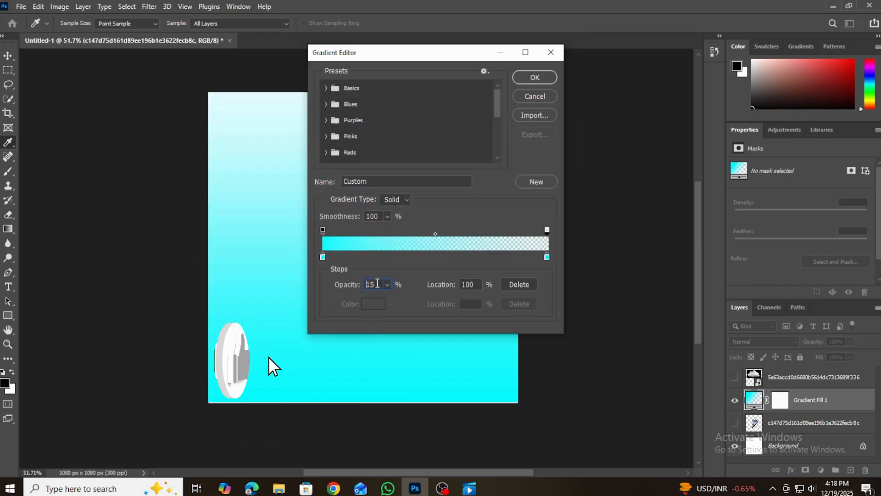
type("30")
type("50")
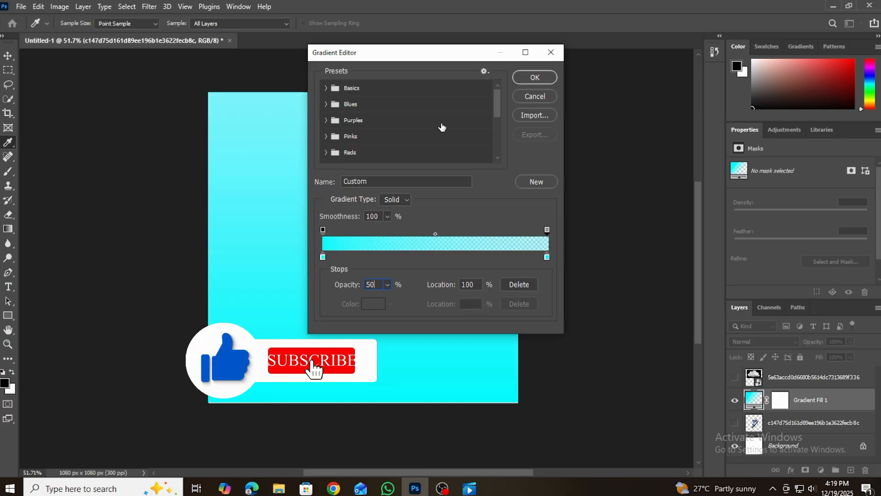
left_click(534, 77)
left_click(500, 121)
- Make the cloud image layer visible and select it
left_click(735, 377)
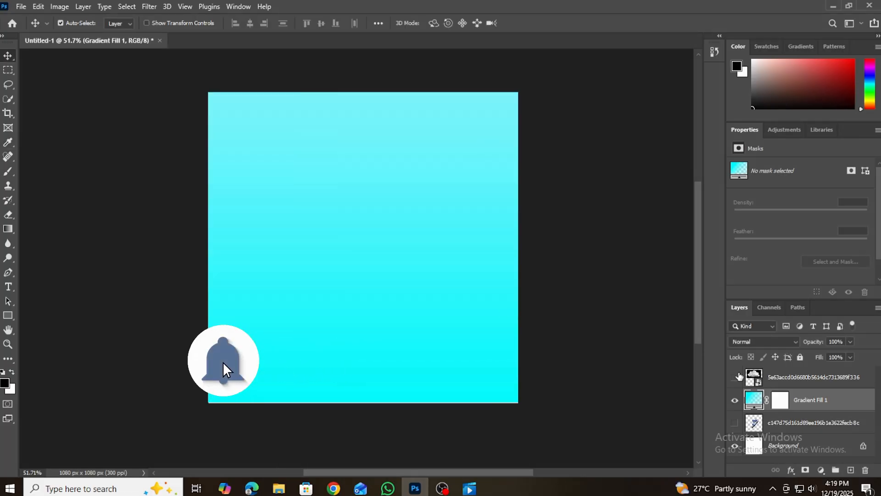
key("ctrl+t")
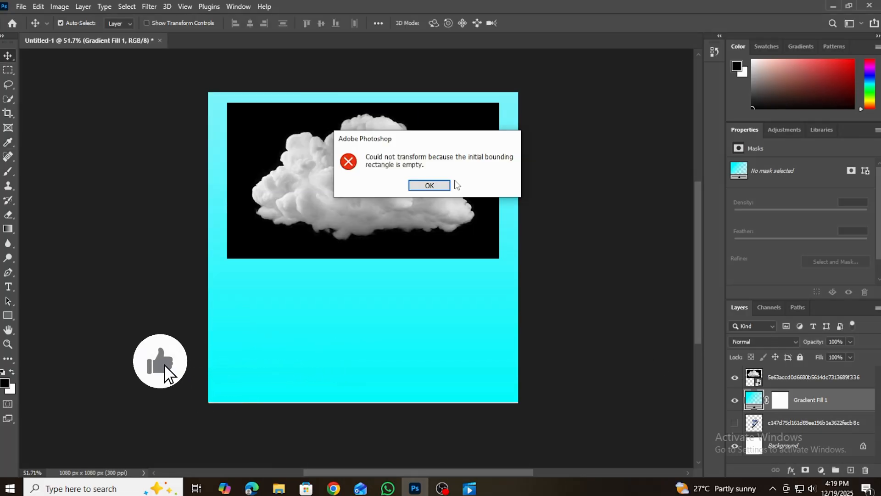
left_click(445, 184)
left_click(780, 377)
- Try scaling the cloud to 31.27% and repositioning it, and undo the transform
key("ctrl+t")
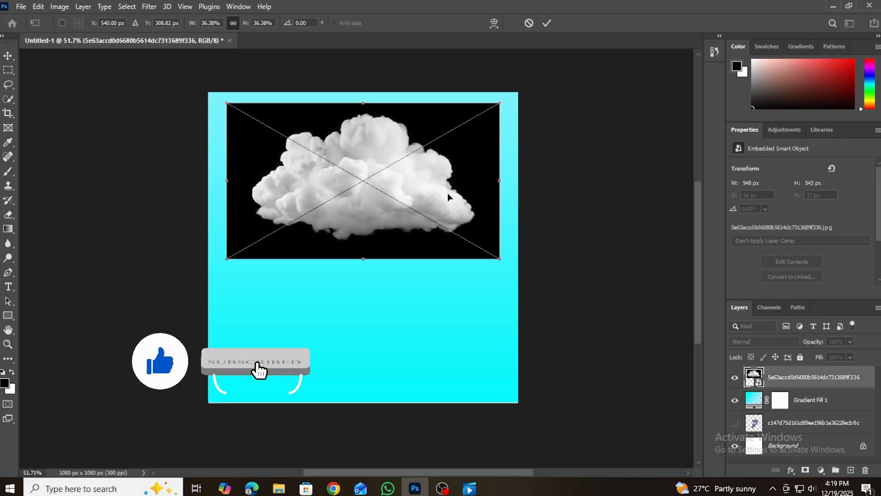
left_click_drag(500, 181, 462, 180)
mouse_move(354, 150)
left_mouse_down()
mouse_move(365, 157)
mouse_move(358, 169)
mouse_move(344, 161)
left_mouse_up()
left_click_drag(390, 187, 548, 21)
left_click(547, 23)
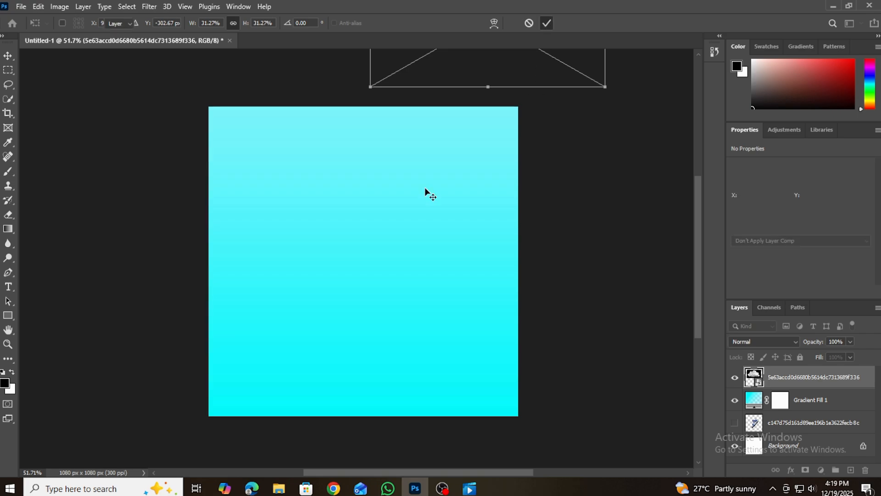
key("ctrl+z")
key("ctrl+z")
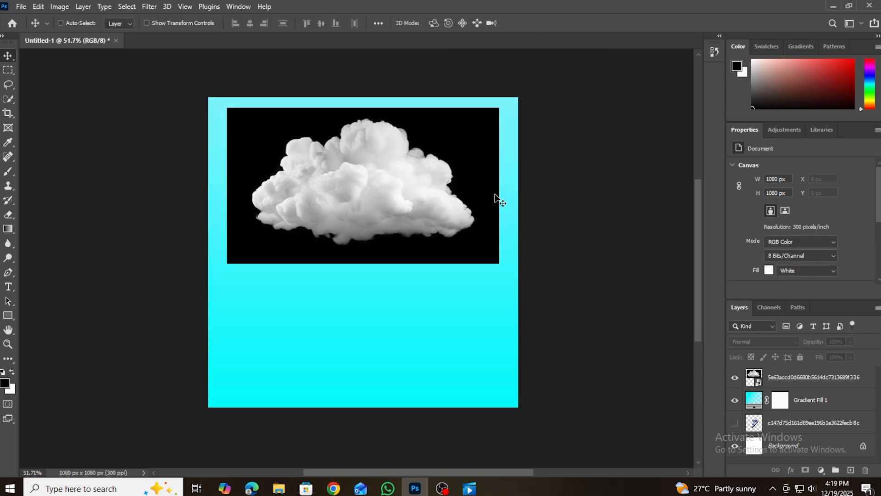
- Scale the cloud down to 26.02% and set its blend mode to Screen to hide the black background
key("ctrl+t")
left_click_drag(501, 259, 421, 219)
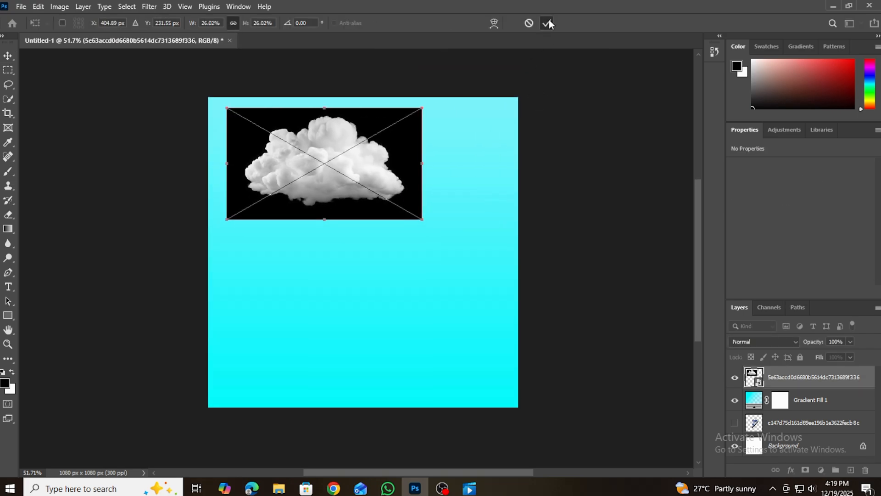
left_click(547, 23)
left_click(771, 341)
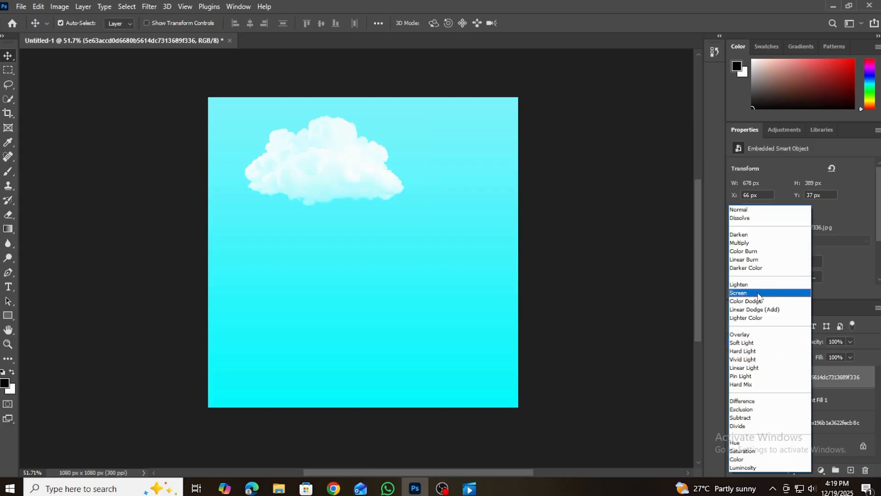
left_click(743, 291)
- Enlarge the cloud to 895 × 512 px and place it with a duplicate along the canvas's top edge
key("ctrl+t")
left_click_drag(421, 170, 329, 126)
left_click(546, 24)
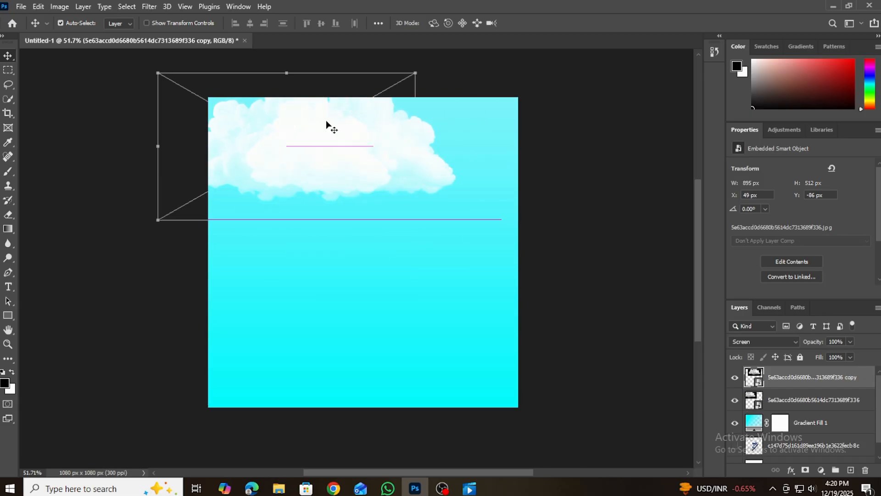
- Enlarge the cloud copy to 1095 × 626 px and shift it left to X -176 px
key("ctrl+t")
left_click_drag(349, 220, 351, 252)
left_click(547, 23)
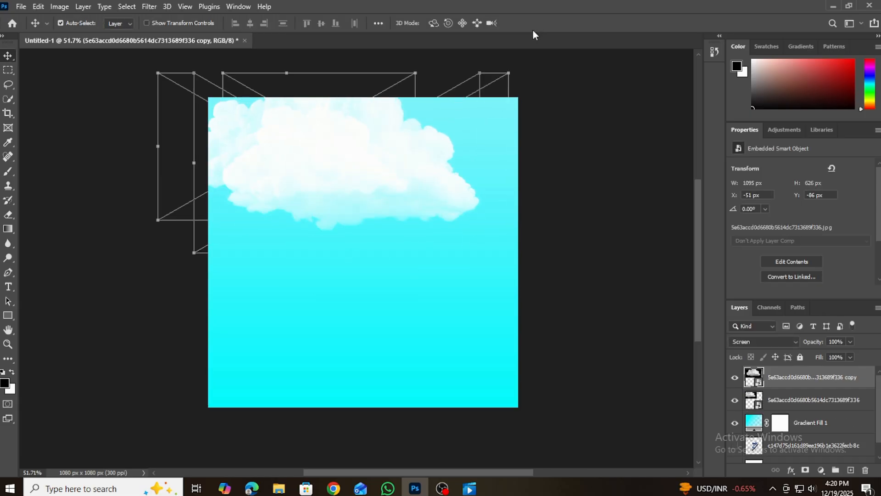
left_click_drag(393, 147, 356, 146)
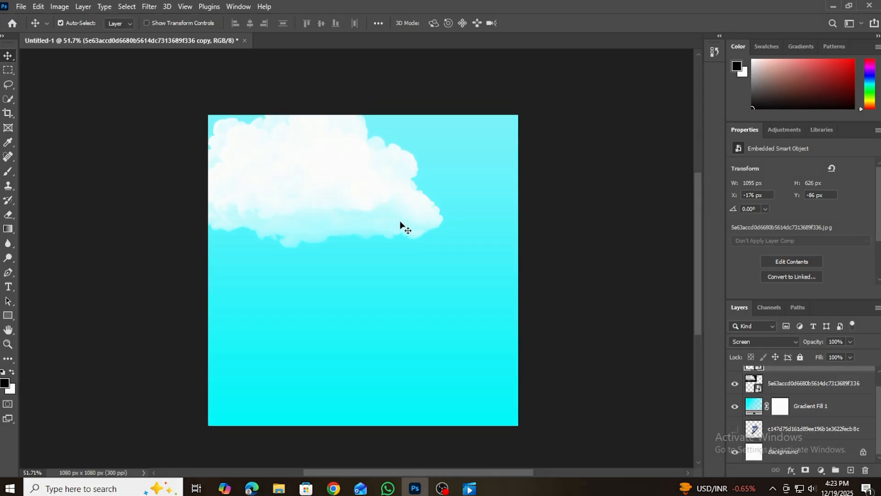
- Reopen the background gradient for editing and recolour its start stop to teal 11cacc
left_click(755, 407)
double_click(755, 407)
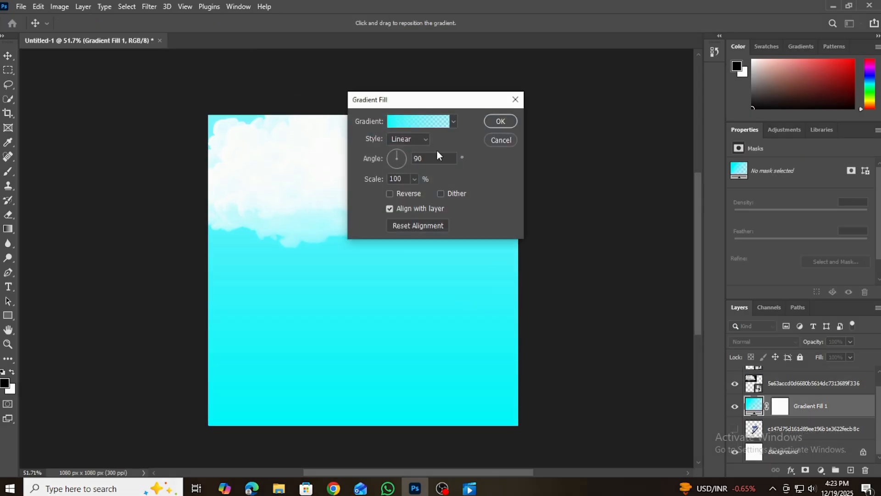
left_click(413, 126)
left_click(323, 256)
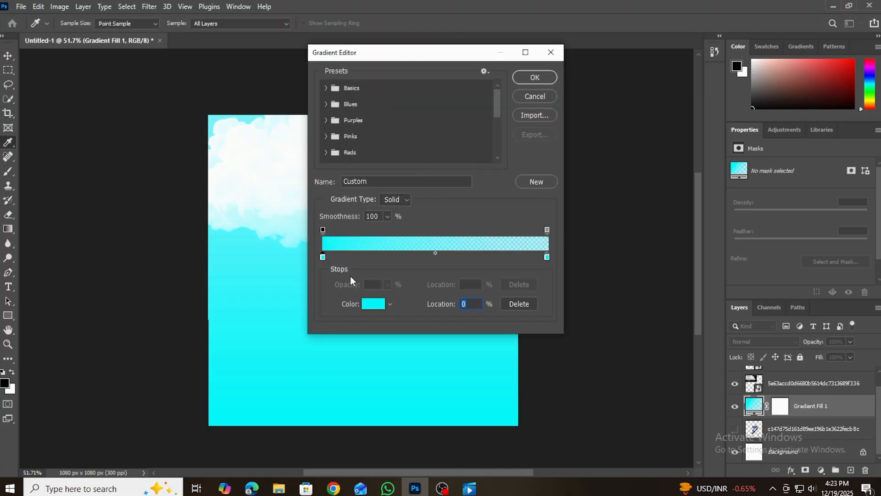
left_click(375, 303)
left_click(421, 124)
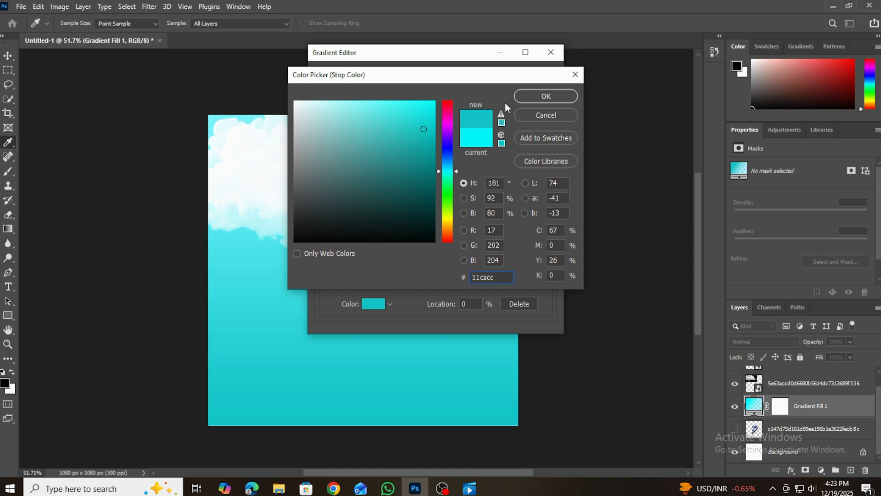
left_click(523, 96)
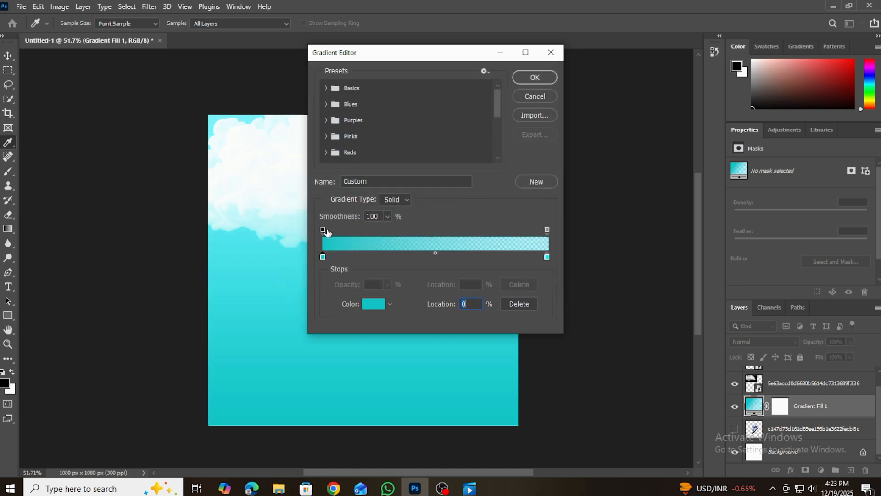
- Set the gradient's end opacity stop to 100% and apply the gradient fill
left_click(547, 230)
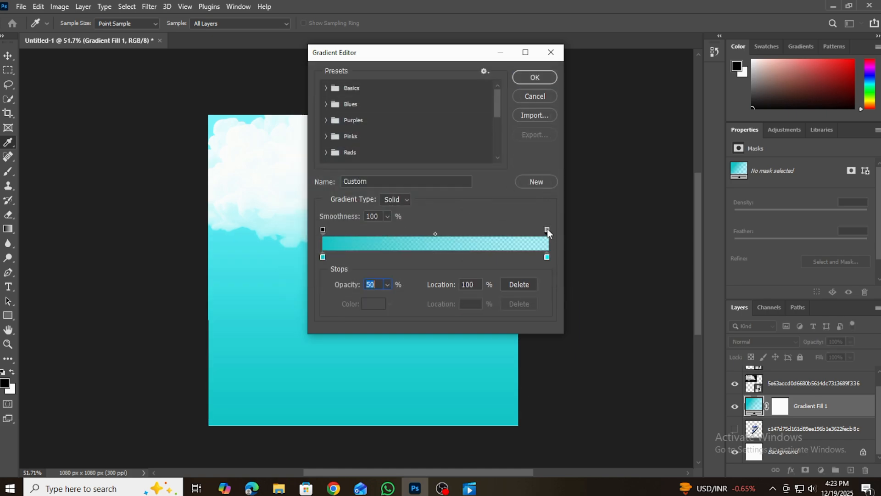
type("10")
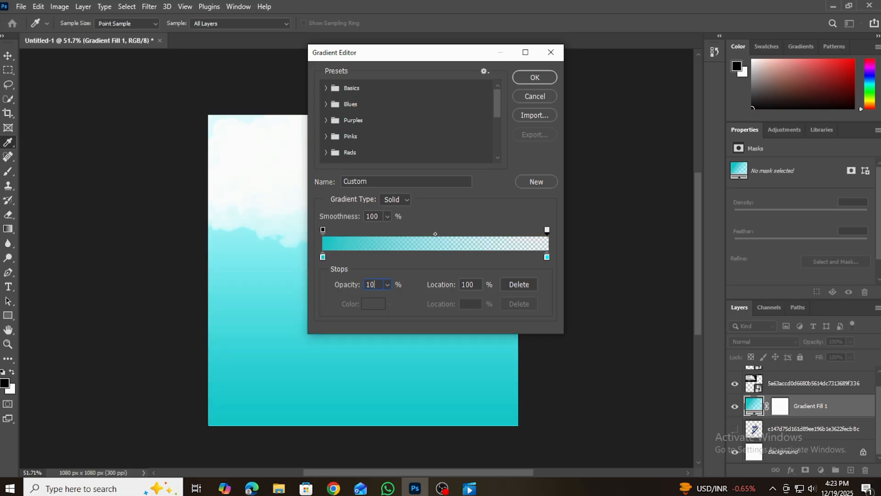
type("0")
left_click(528, 79)
left_click(490, 120)
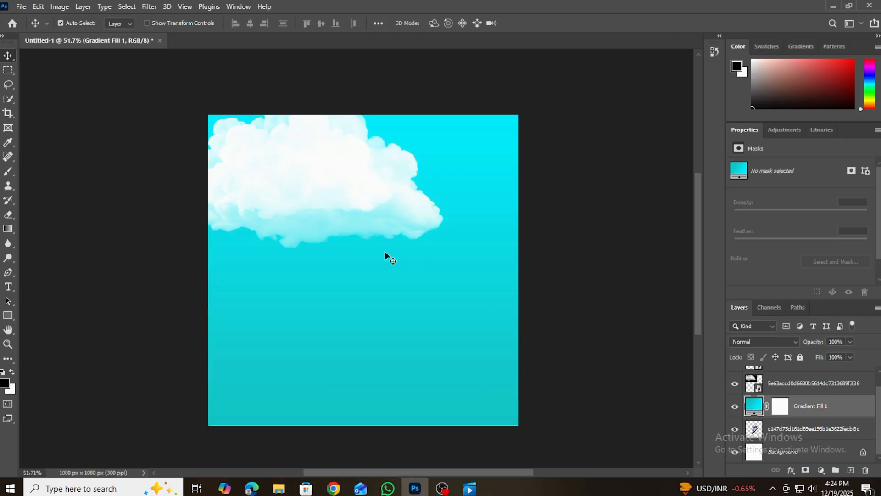
- Move the shoe layer above both cloud layers in the layer stack
left_click_drag(787, 421, 805, 368)
left_click(814, 384)
left_click_drag(374, 260, 385, 275)
left_click(442, 354)
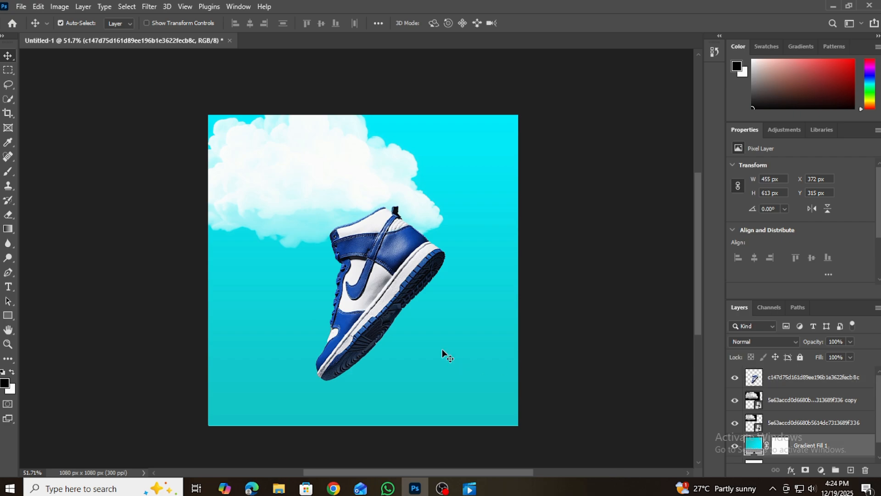
- Recolour the background gradient's start stop with a blue sampled from the shoe, adjusted to a brighter, more saturated shade
double_click(760, 443)
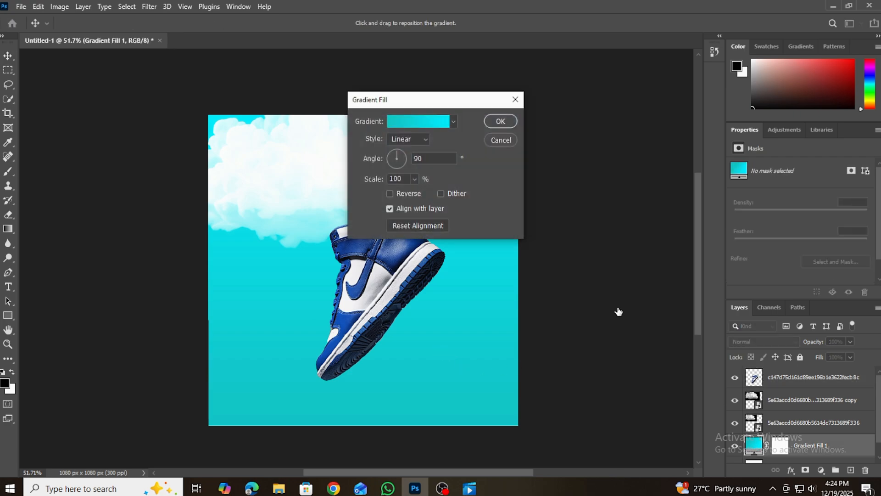
left_click(413, 120)
left_click_drag(368, 56, 489, 44)
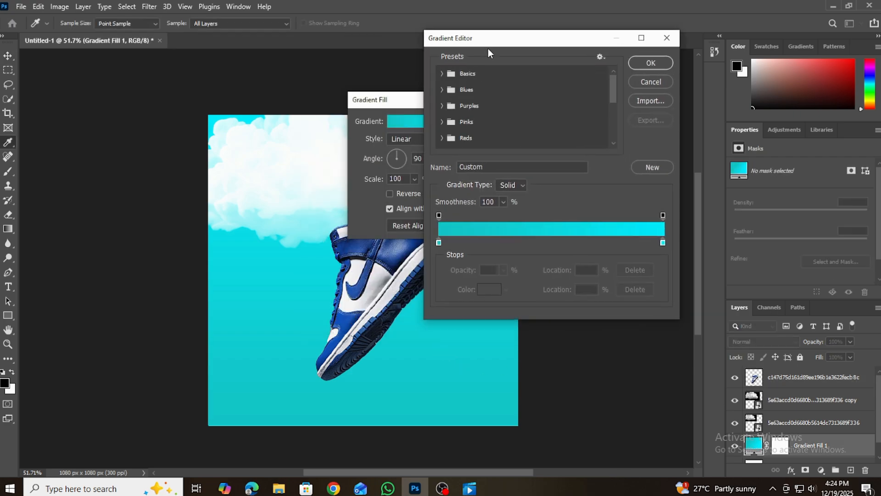
left_click(439, 242)
left_click(488, 289)
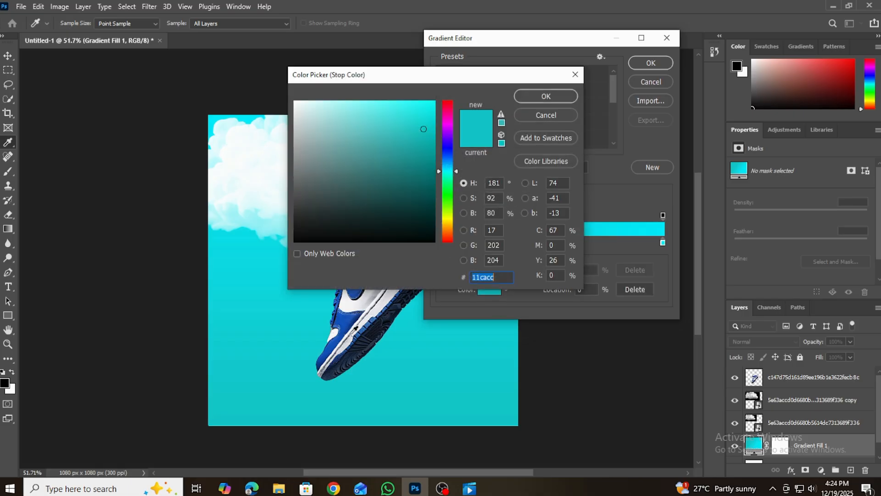
left_click(338, 335)
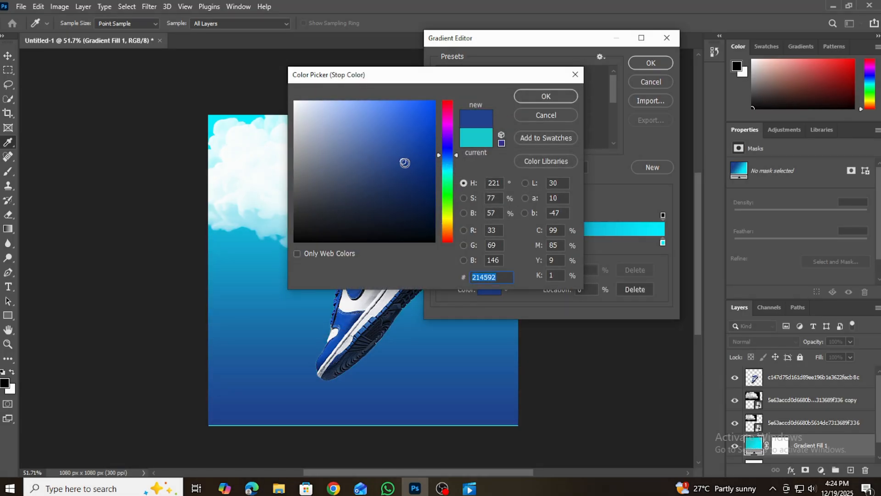
left_click_drag(405, 162, 417, 138)
left_click(546, 96)
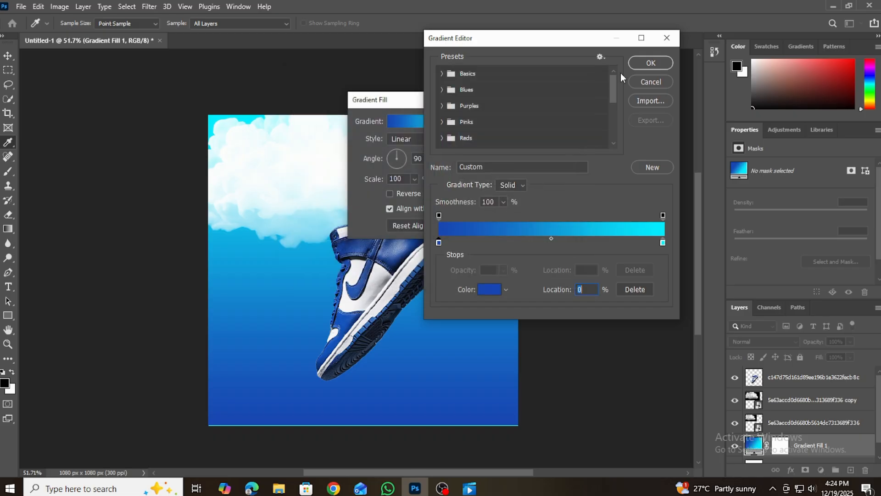
- Set the gradient's end colour stop to light blue 7393c7 sampled from the shoe and apply the fill
left_click(663, 242)
left_click(490, 290)
left_click_drag(419, 79, 549, 57)
left_click(393, 248)
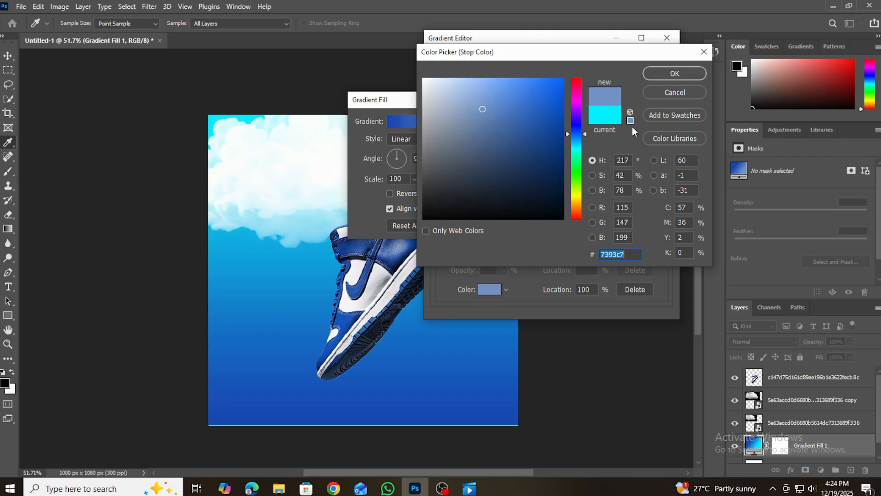
left_click(675, 74)
left_click(649, 64)
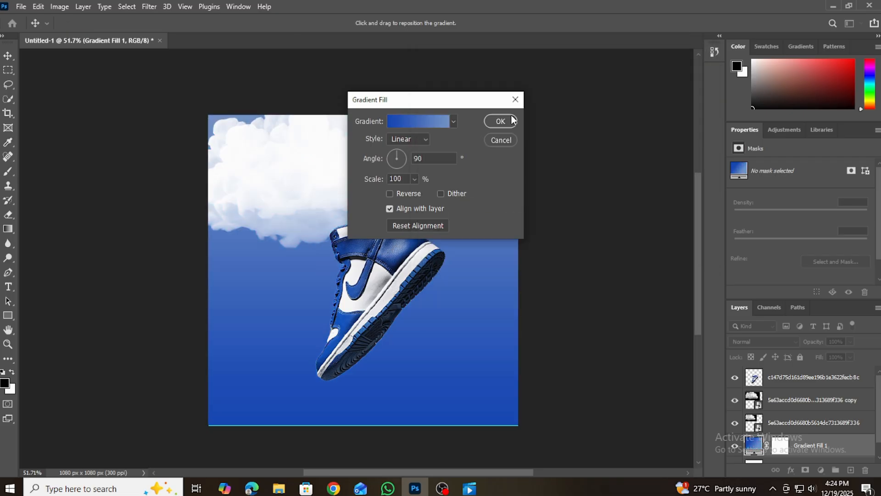
left_click(501, 122)
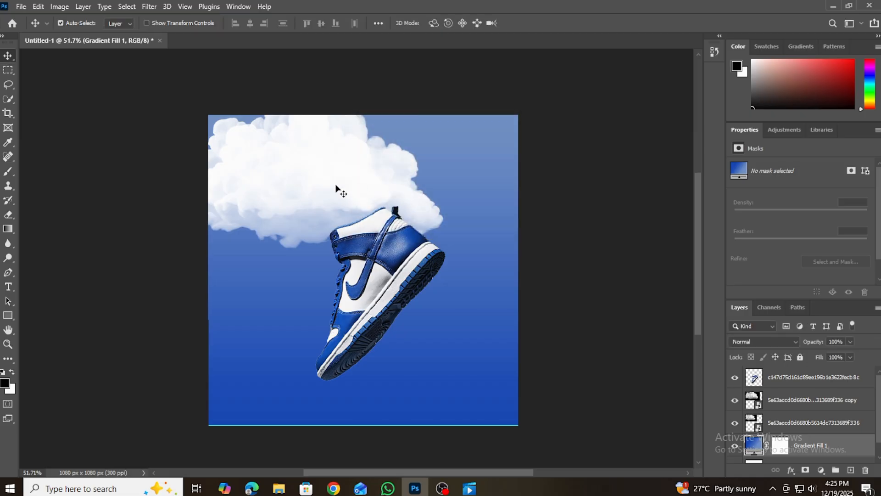
- Move the larger cloud copy up to X -129 px, Y -292 px
left_click(307, 159)
mouse_move(307, 159)
left_mouse_down()
mouse_move(291, 143)
mouse_move(324, 151)
mouse_move(350, 123)
mouse_move(320, 119)
mouse_move(323, 150)
mouse_move(308, 149)
left_mouse_up()
left_click(370, 264)
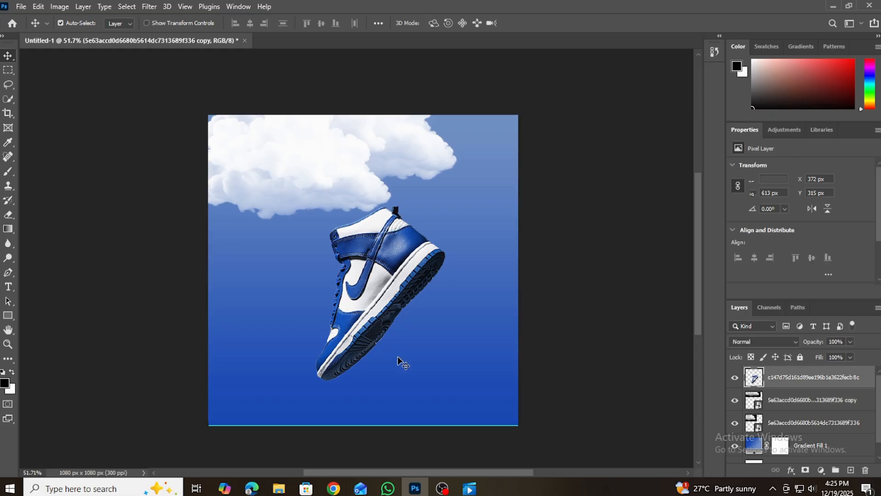
- Delete the larger cloud copy and move the remaining cloud to X -205 px, Y -159 px
scroll(368, 276, "up", 1)
left_click(324, 197)
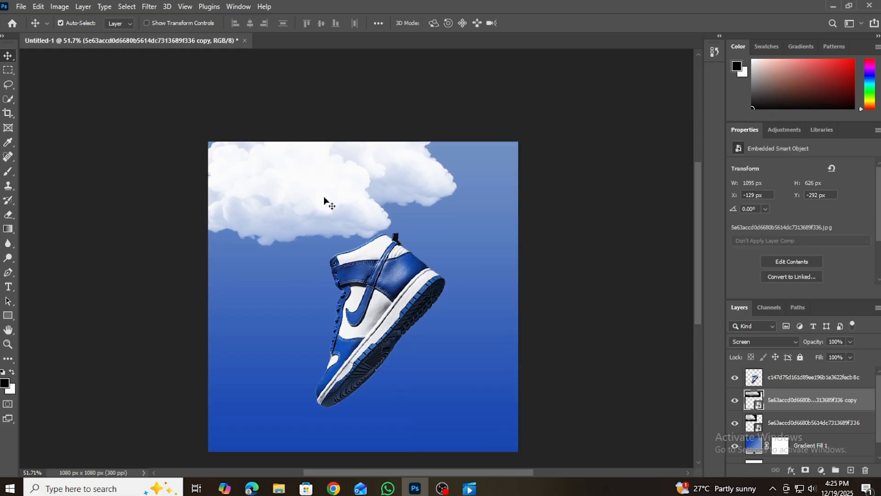
key("Delete")
mouse_move(330, 197)
left_mouse_down()
mouse_move(299, 181)
mouse_move(320, 192)
left_mouse_up()
scroll(322, 202, "up", 1)
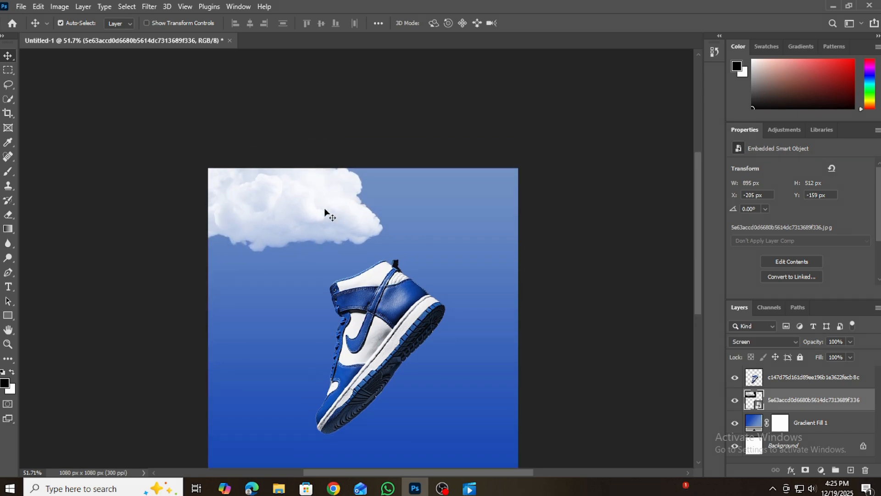
- Increase the shoe layer's contrast with a Levels adjustment, setting the black input to 25 and the midtone to 0.96
scroll(331, 216, "down", 1)
left_click(381, 291)
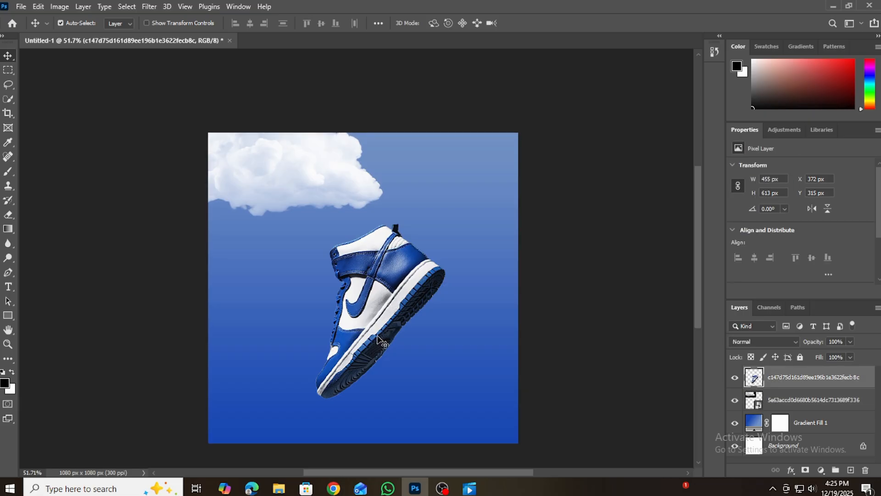
scroll(377, 340, "down", 1)
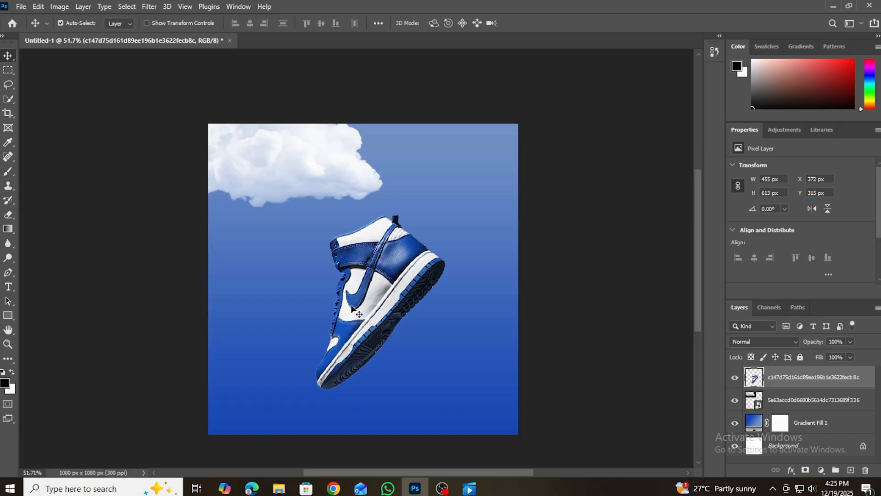
left_click(64, 6)
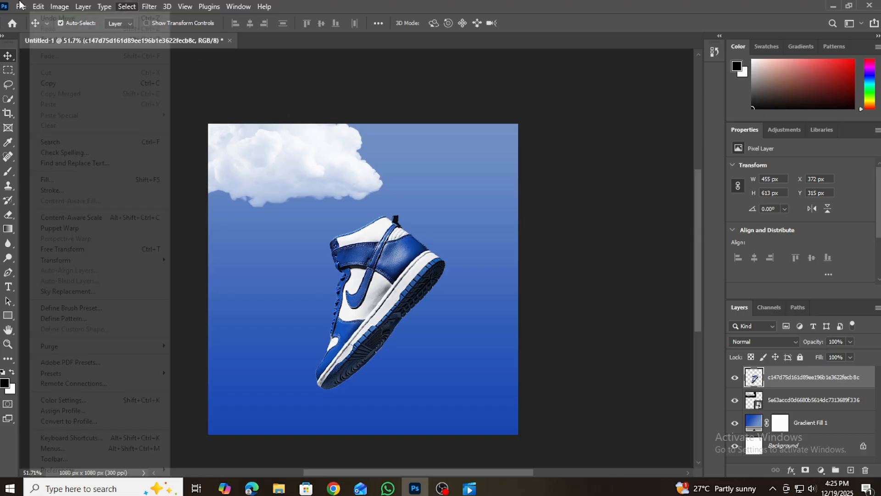
left_click(62, 7)
left_click(61, 7)
mouse_move(89, 36)
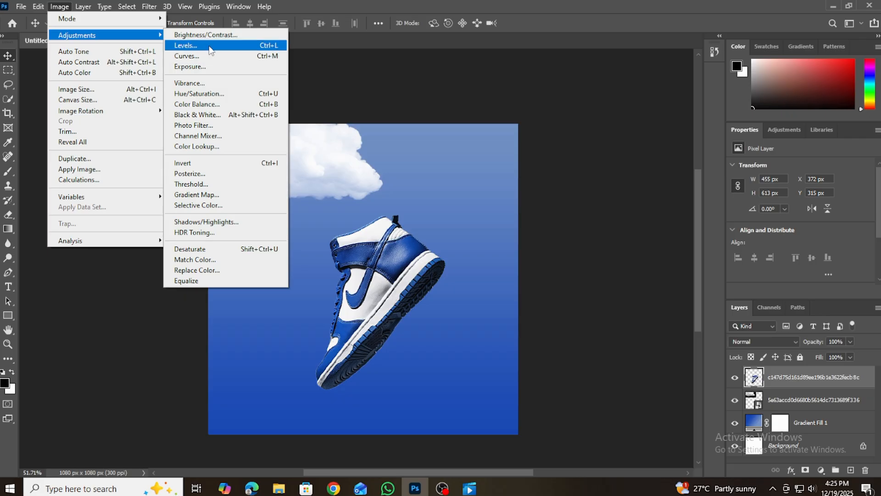
key("Escape")
key("Escape")
key("ctrl+l")
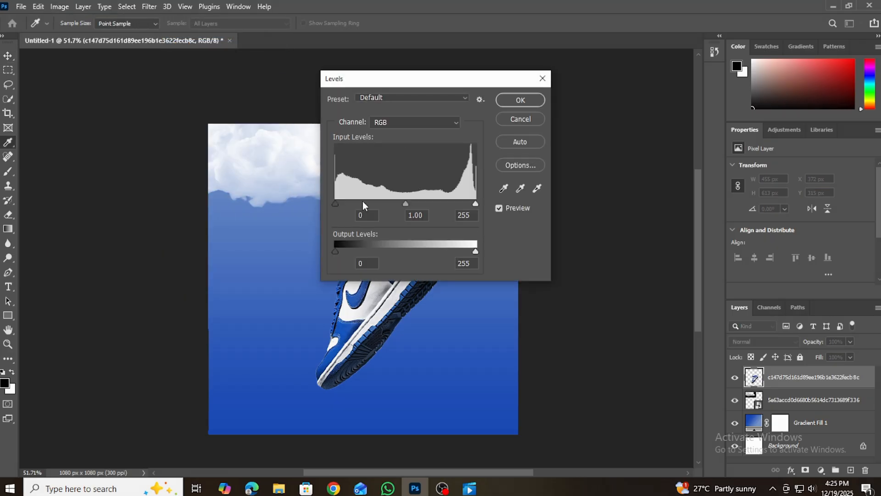
left_click_drag(336, 203, 348, 203)
mouse_move(413, 203)
left_mouse_down()
mouse_move(425, 203)
mouse_move(414, 203)
left_mouse_up()
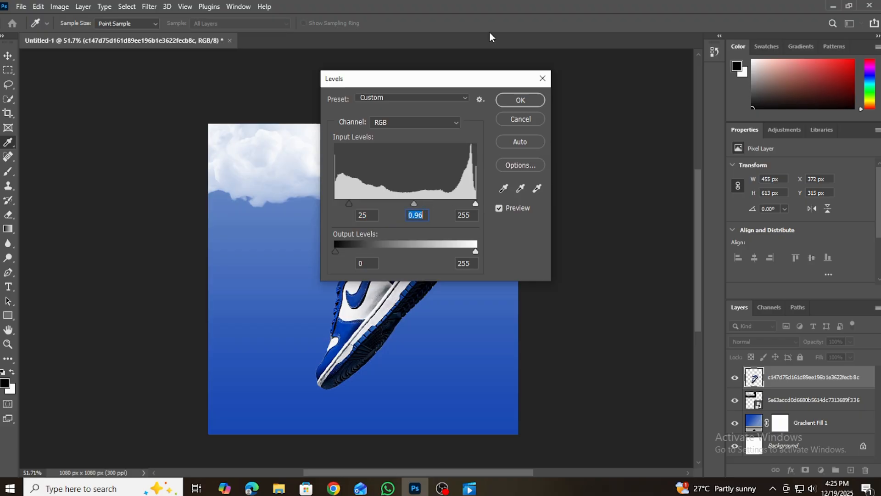
left_click(524, 102)
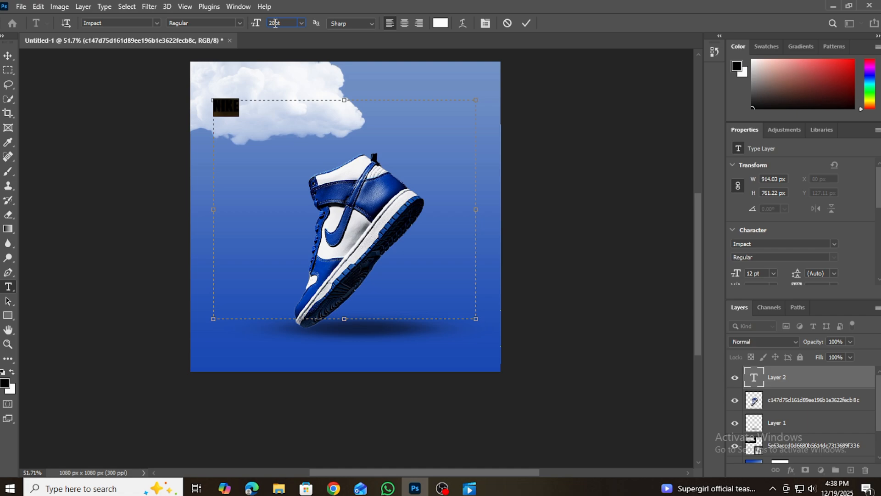
- Set the NIKE text to 20 pt and shrink its text box to fit closely around the word
key("Return")
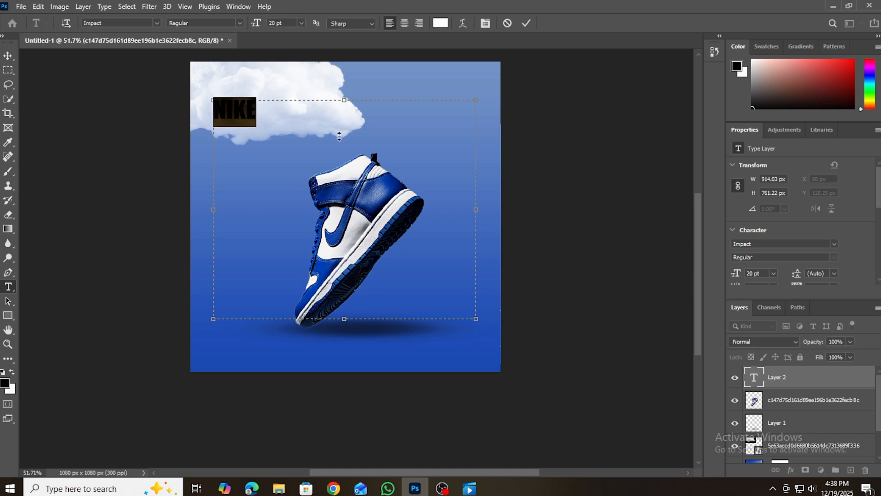
left_click_drag(340, 136, 243, 108)
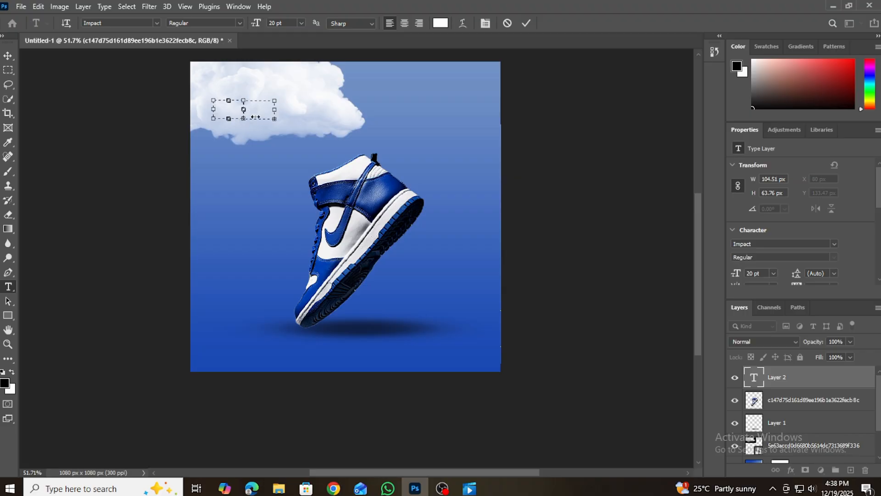
mouse_move(276, 106)
left_mouse_down()
mouse_move(240, 118)
mouse_move(261, 107)
mouse_move(262, 126)
mouse_move(275, 111)
left_mouse_up()
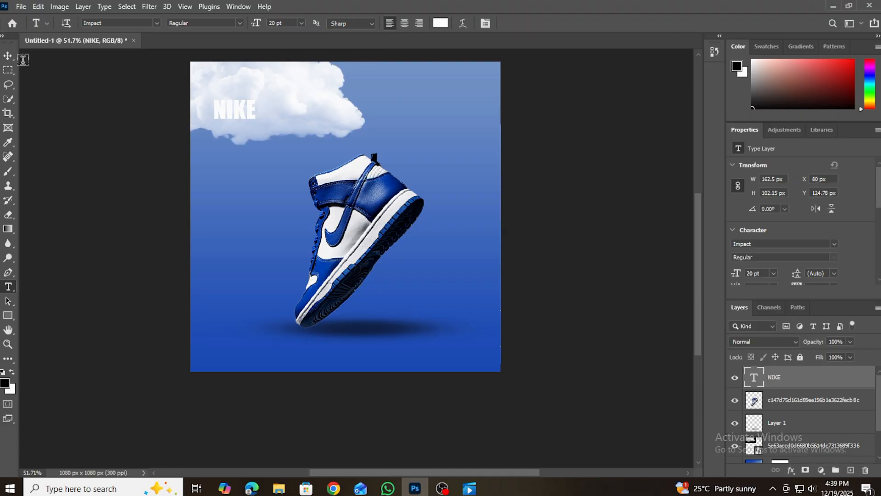
- Scale the NIKE text to about 350% and position it over the shoe at about X 360 px, Y 235 px
left_click(7, 56)
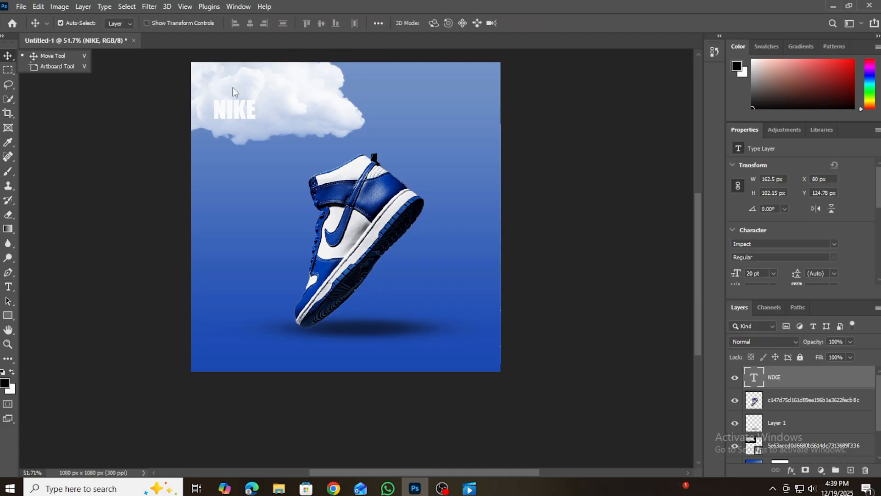
left_click_drag(237, 111, 331, 159)
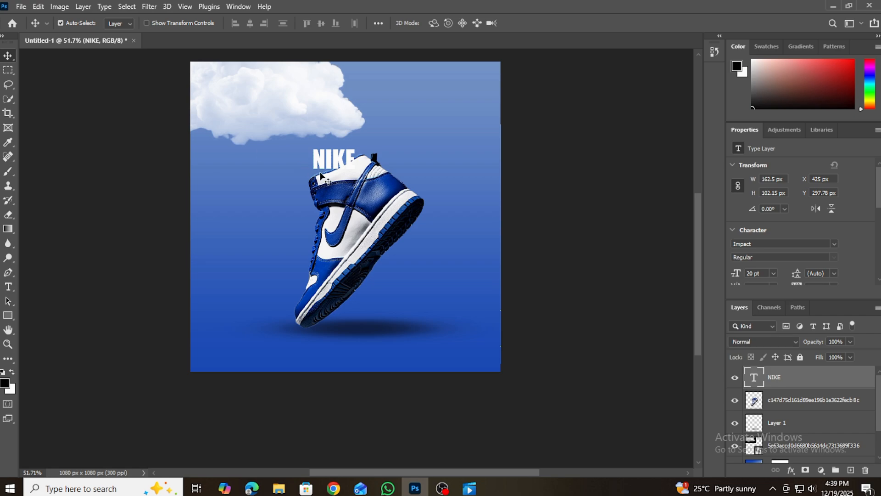
key("ctrl+t")
left_click_drag(313, 177, 248, 206)
left_click_drag(369, 183, 416, 182)
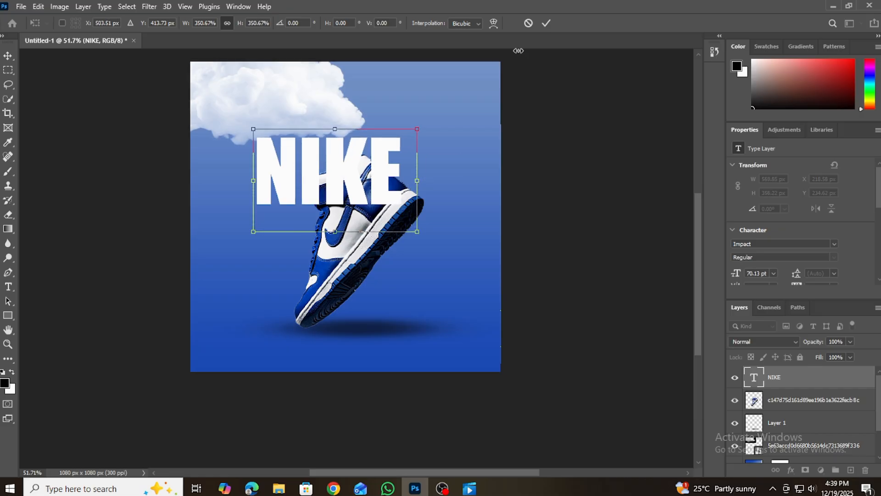
key("Return")
left_click_drag(346, 155, 383, 153)
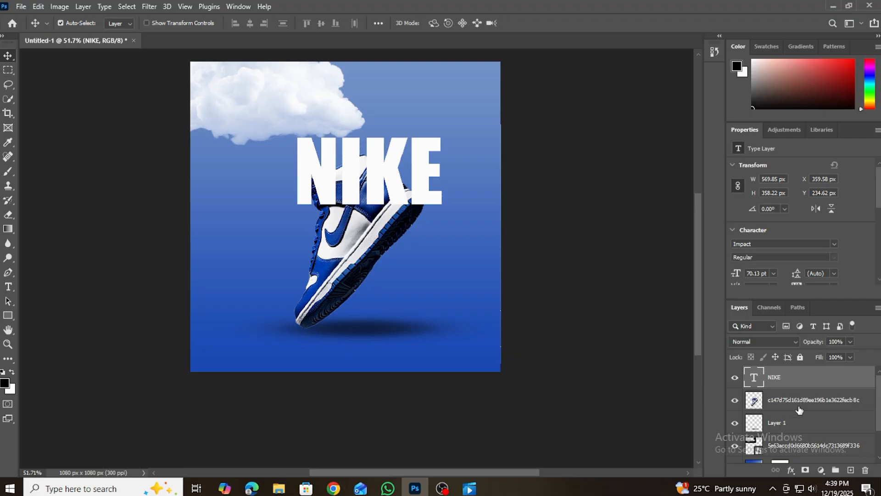
- Place the NIKE text behind the shoe and shift both slightly left, with the shoe at X 313 px, Y 316 px
key("ctrl+bracketleft")
left_click_drag(420, 160, 405, 159)
left_click_drag(406, 204, 393, 202)
left_click(388, 333)
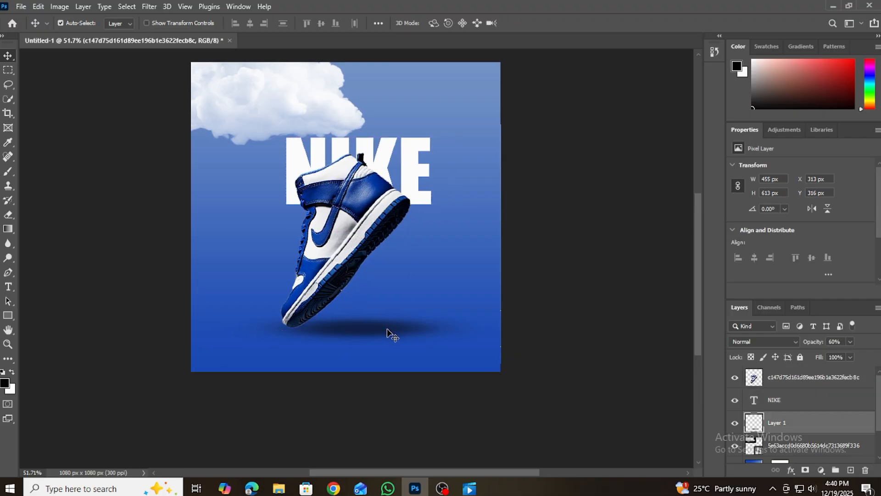
- Enlarge the NIKE text to about 120% and move it to about X 237 px, Y 211 px behind the shoe
left_click(375, 186)
left_click(381, 156)
key("ctrl+t")
left_click_drag(303, 195, 250, 199)
left_click_drag(212, 176, 214, 176)
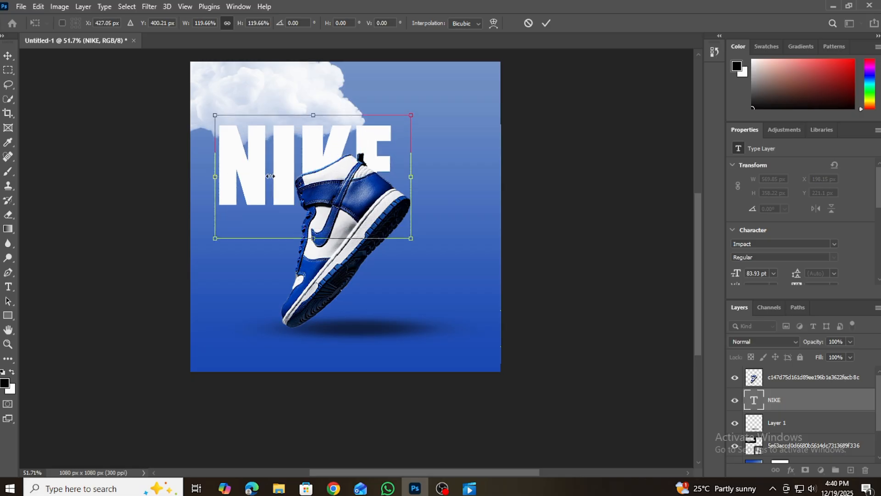
left_click_drag(283, 167, 325, 177)
key("Return")
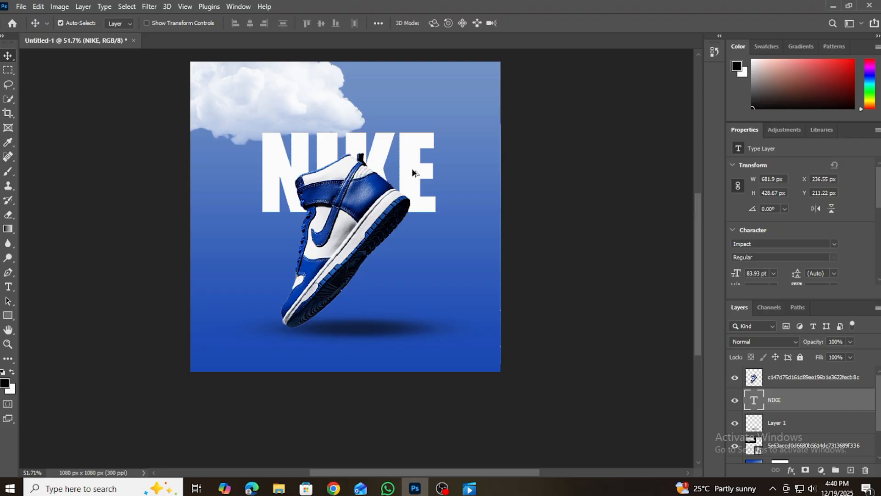
- Copy the NIKE text directly below the original at about X 243 px, Y 503 px and hide the guide lines
left_click_drag(412, 173, 414, 261)
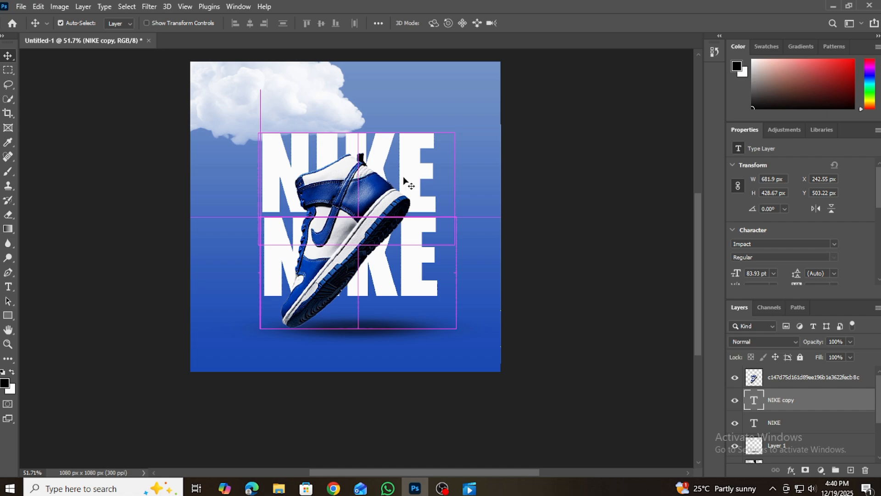
key("ctrl+h")
scroll(374, 269, "down", 1)
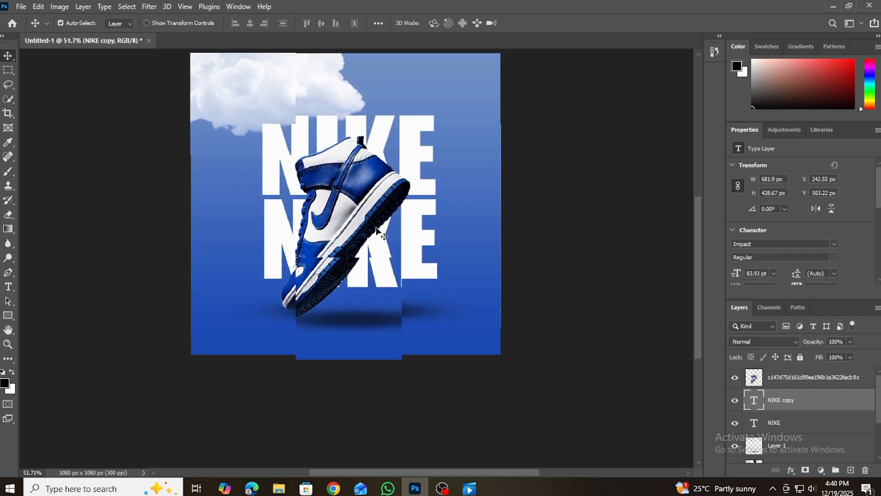
- Duplicate the lower NIKE text, place the duplicate above the shoe layer and set its fill to 0%
key("ctrl+j")
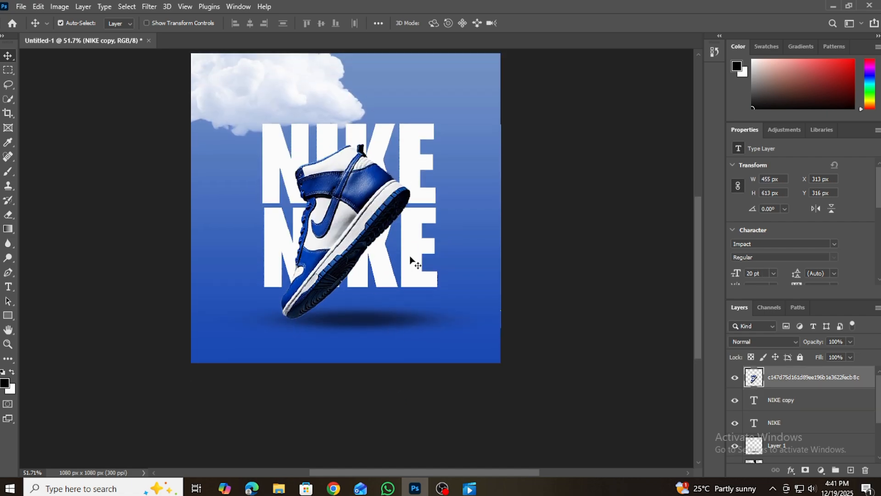
left_click(411, 260)
left_click(812, 408)
left_click_drag(811, 407, 800, 368)
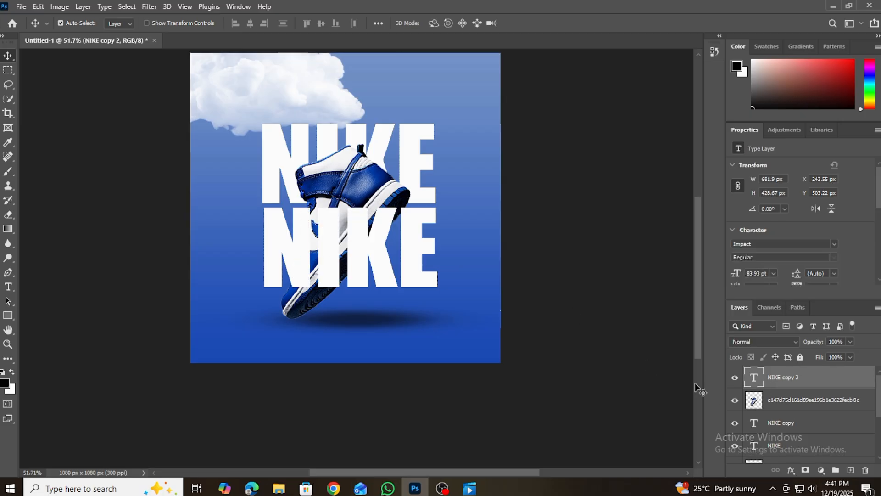
left_click(851, 357)
left_click_drag(852, 370, 775, 376)
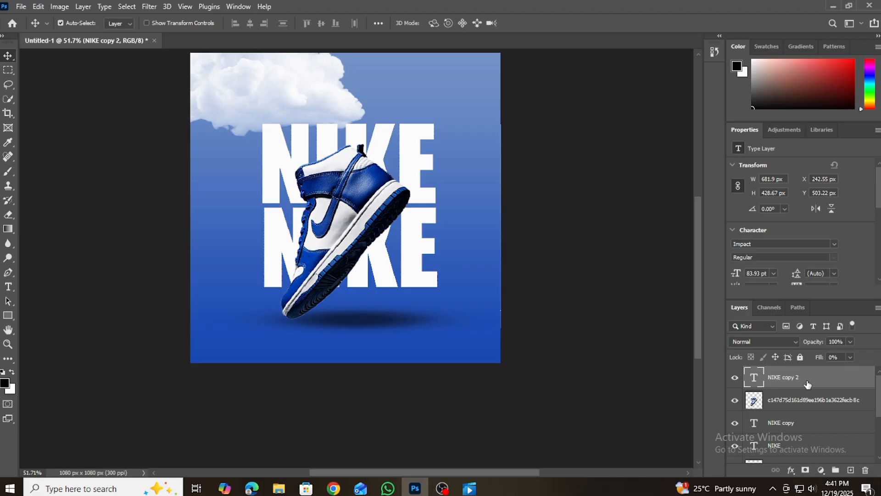
- Give the unfilled NIKE copy above the shoe a 2 px inside stroke in white ffffff
left_click(791, 470)
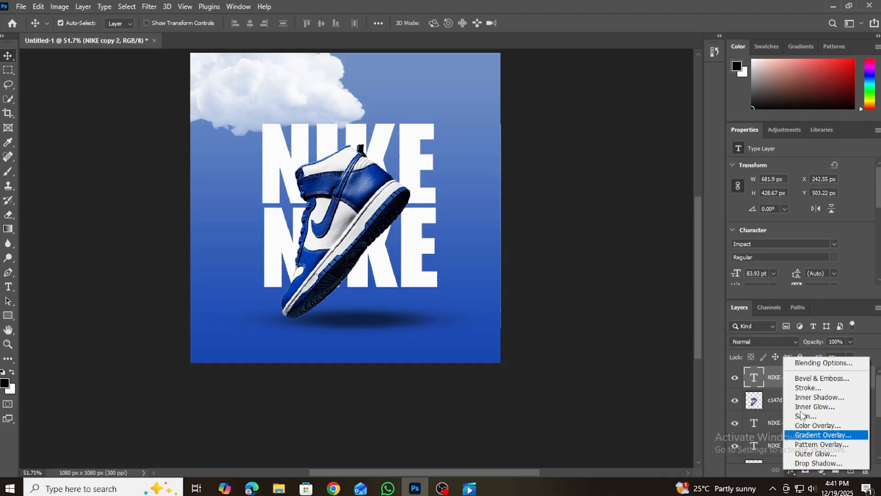
left_click(805, 365)
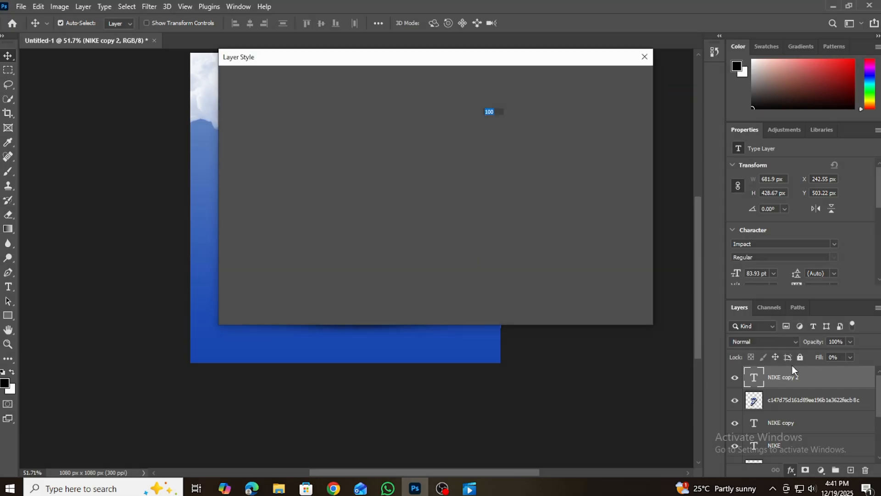
left_click_drag(352, 69, 426, 81)
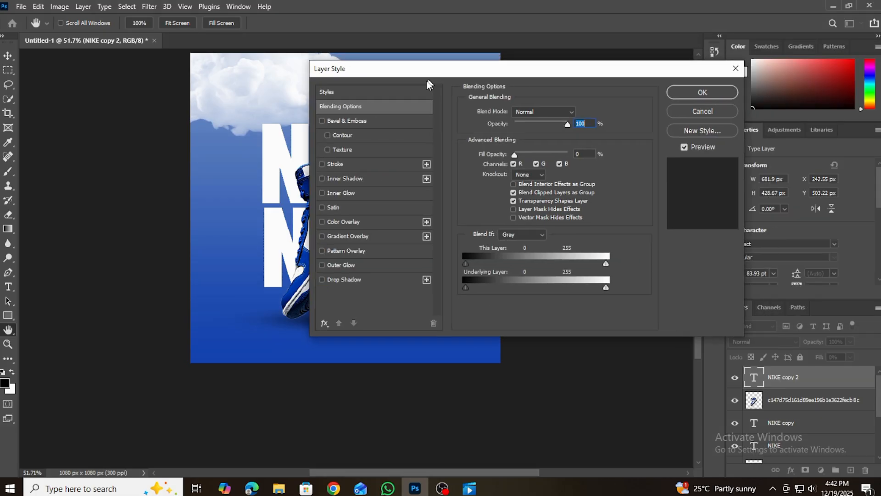
left_click(323, 164)
left_click(490, 195)
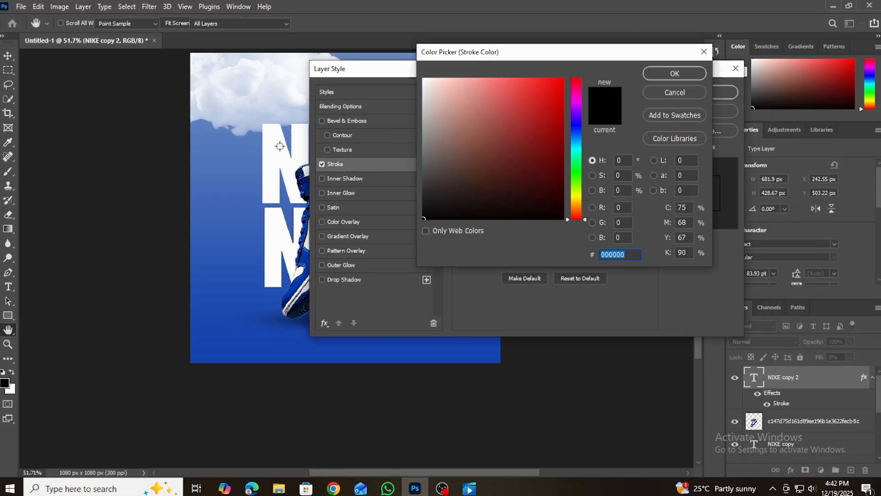
type("ffffff")
left_click(658, 76)
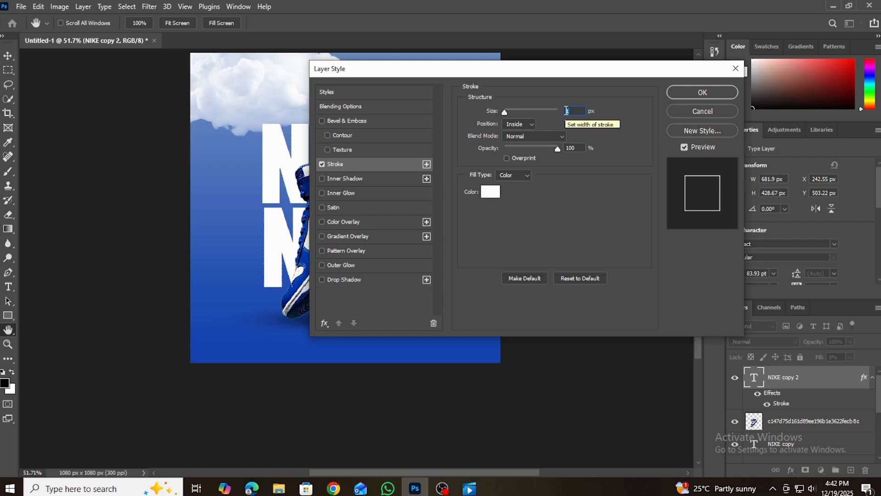
type("2")
key("Return")
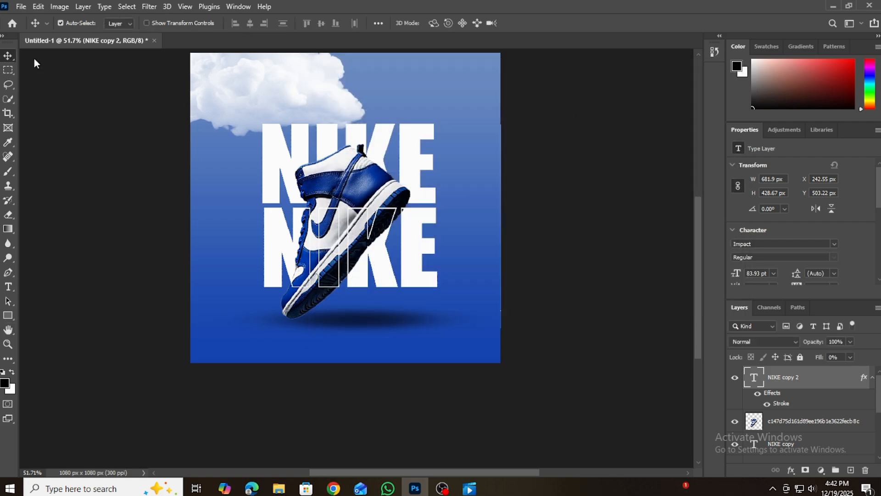
- Add a black Multiply drop shadow to the shoe with 49% opacity, 0° angle, 3 px distance and 57 px size
left_click(360, 172)
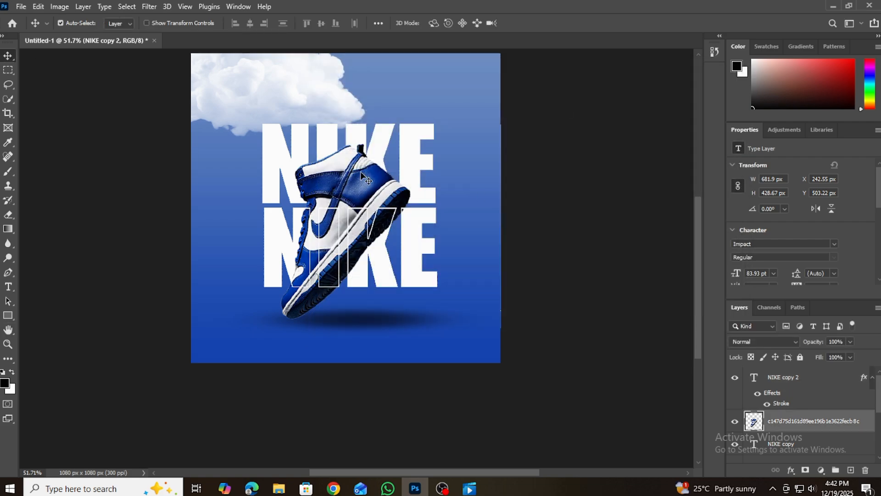
left_click(791, 470)
left_click(809, 364)
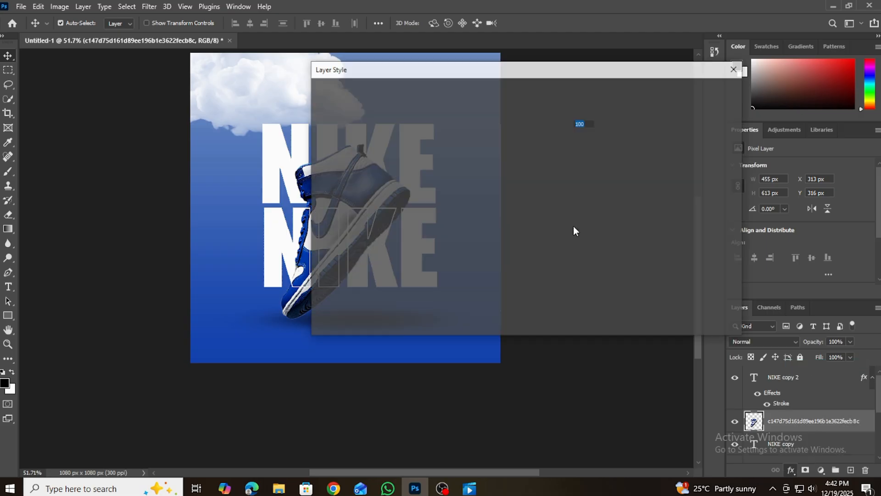
left_click(330, 279)
left_click_drag(426, 71, 586, 44)
left_click_drag(684, 102, 723, 99)
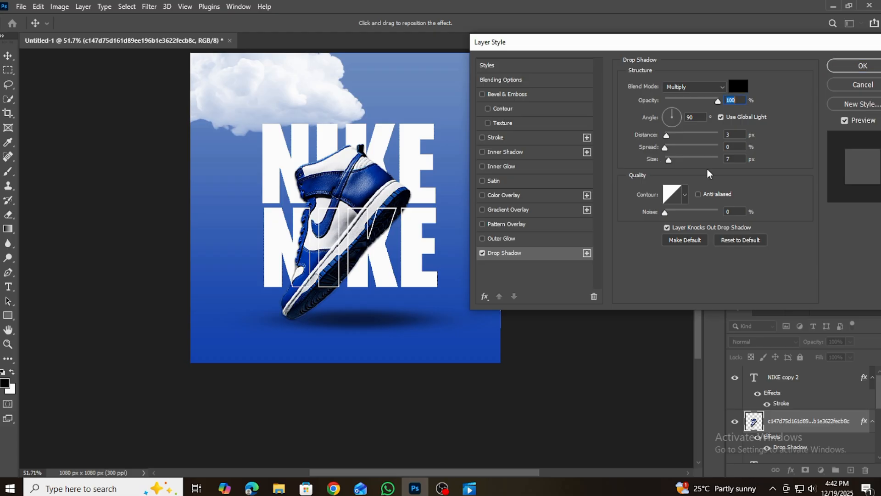
left_click_drag(669, 161, 681, 162)
left_click(683, 119)
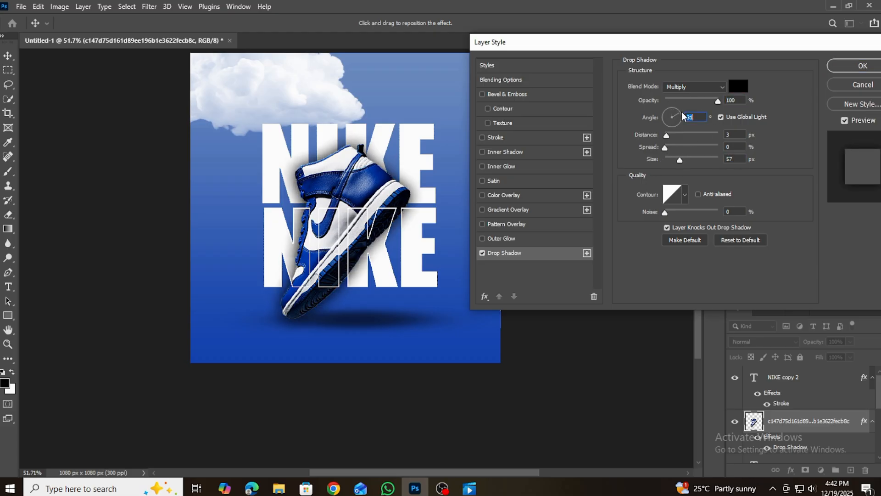
left_click_drag(716, 101, 692, 97)
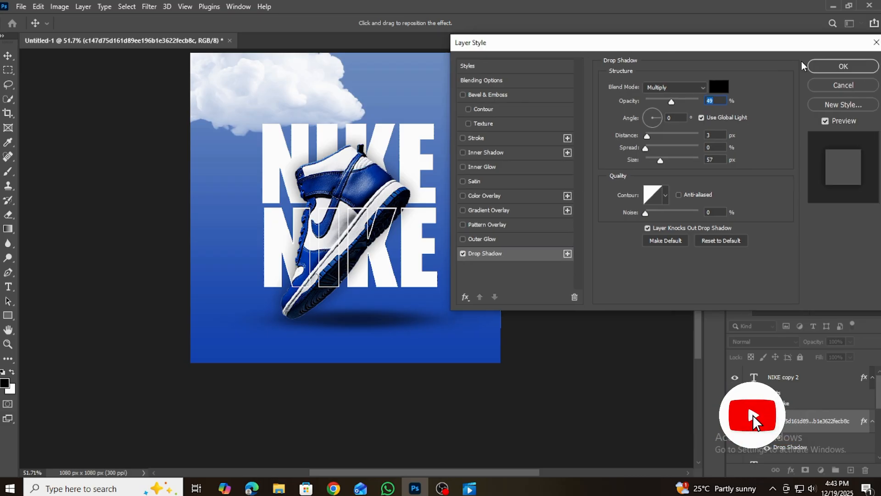
key("Return")
scroll(519, 168, "down", 2)
scroll(518, 168, "up", 2)
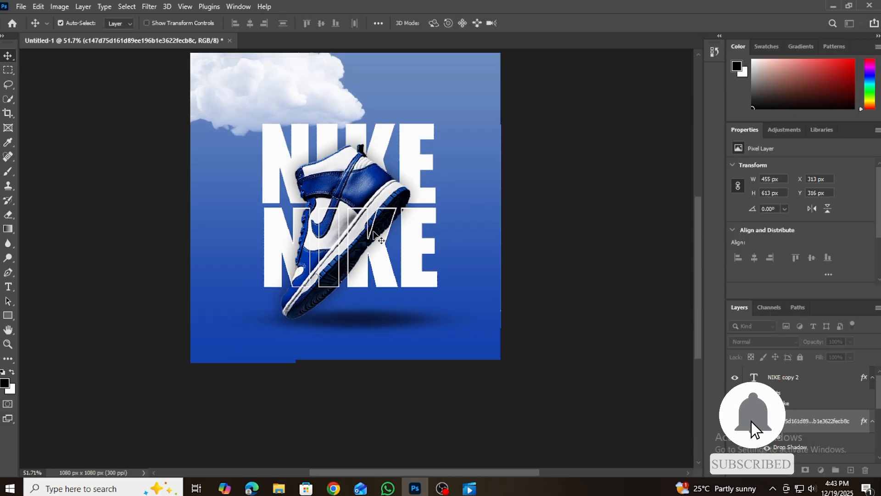
scroll(786, 421, "down", 1)
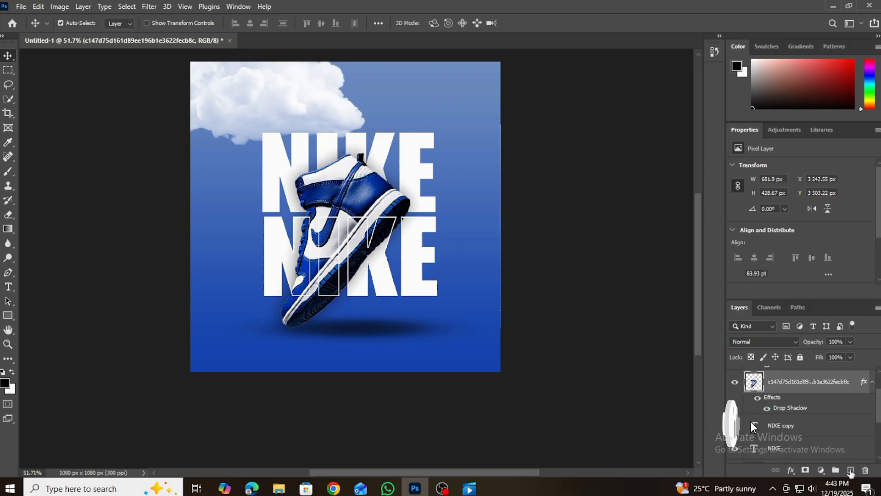
- Paint a large soft black spot with the Brush on a new layer directly beneath the shoe layer
left_click(851, 470)
key("b")
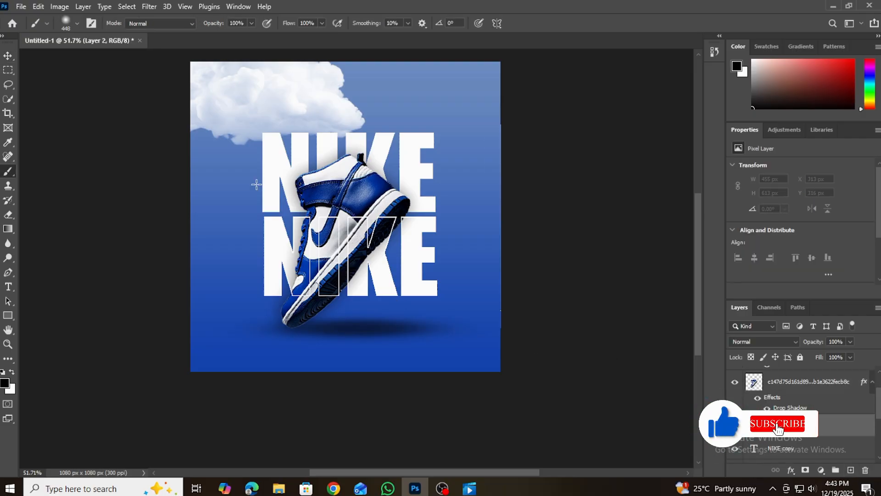
left_click(252, 181)
left_click_drag(253, 182, 216, 179)
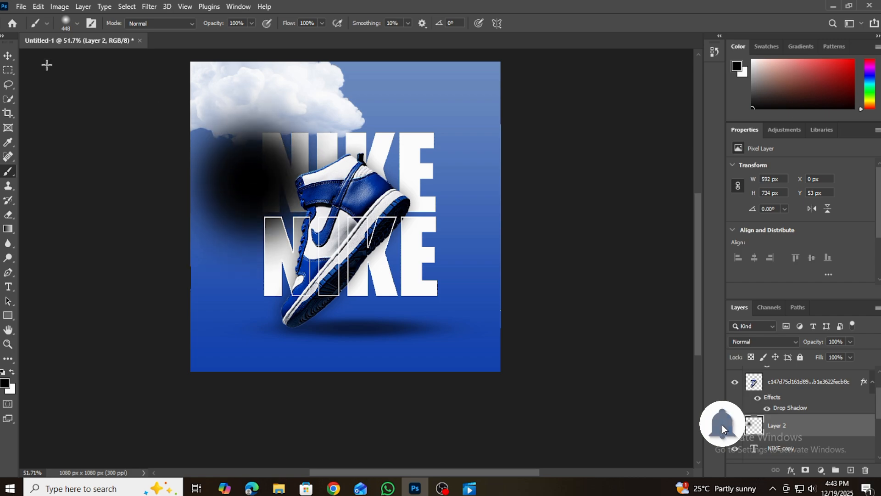
- Flatten the black spot to about 202 × 50 px under the shoe's toe as a contact shadow and set its fill to 40%
left_click(7, 56)
left_click_drag(274, 99, 273, 92)
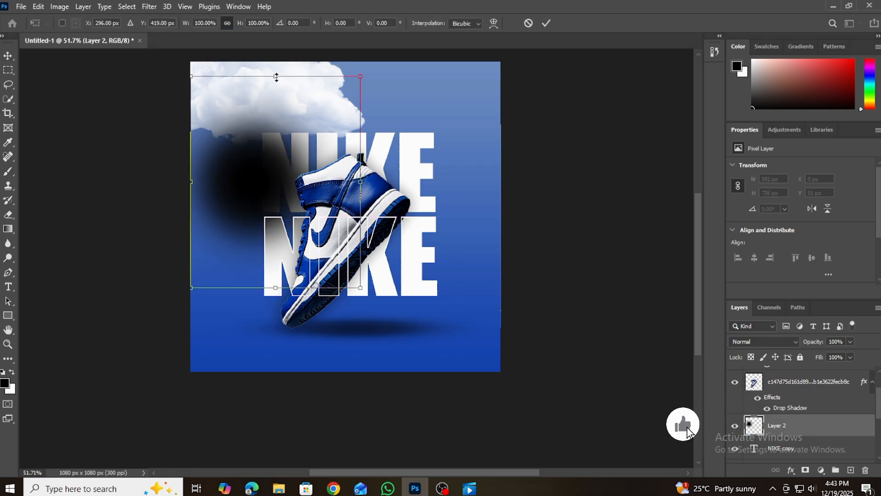
key("ctrl+t")
left_click_drag(363, 74, 279, 329)
left_click(547, 23)
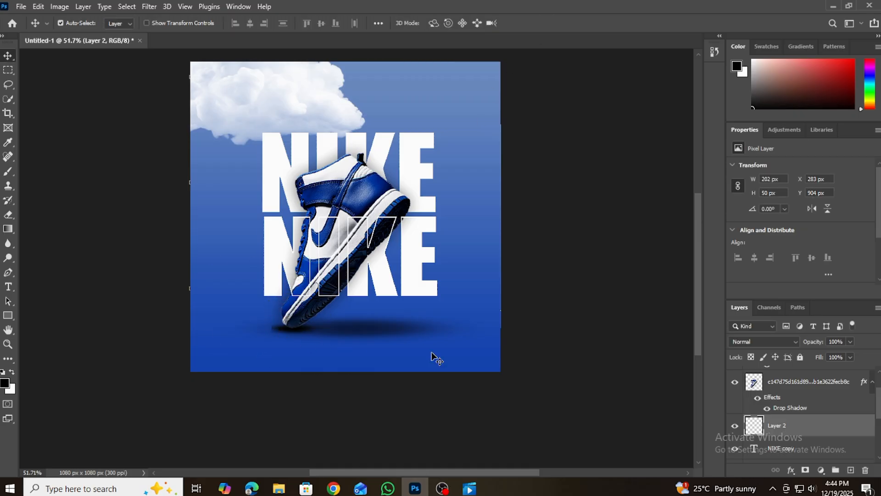
left_click_drag(851, 371, 820, 371)
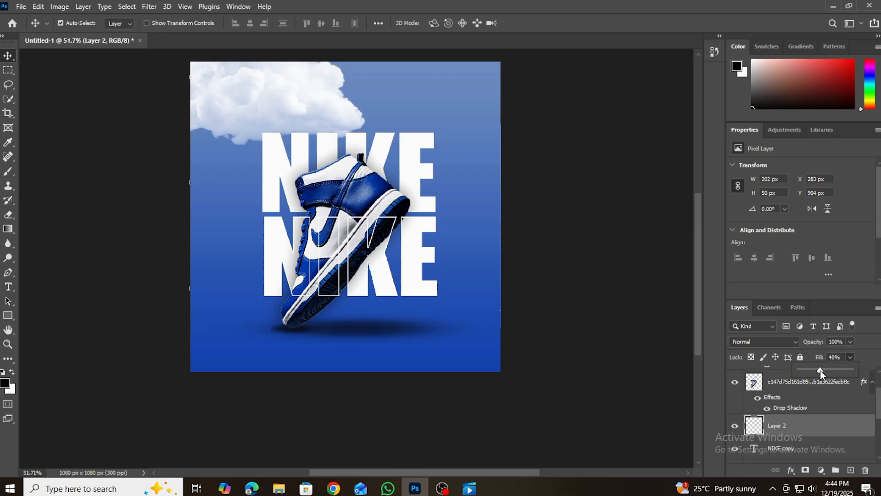
- Draw a black rectangle about 2873 × 382 px across the lower poster, directly above the gradient fill layer
left_click(247, 306)
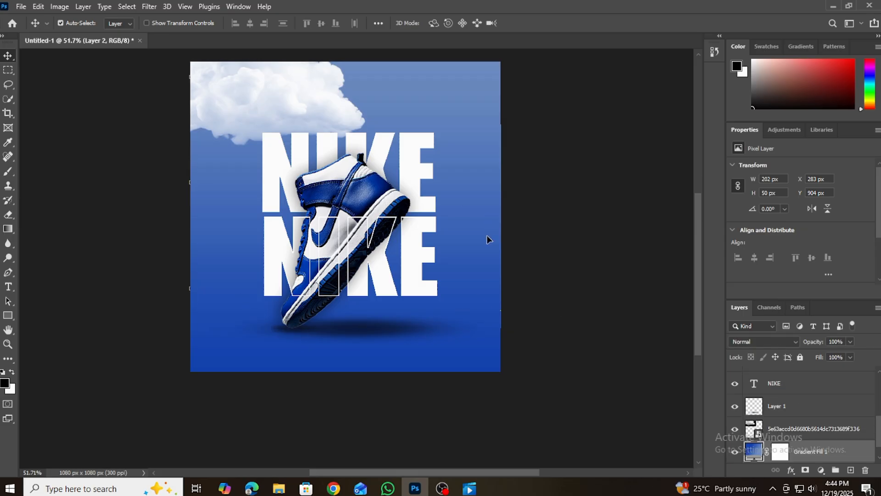
scroll(204, 152, "up", 4)
scroll(541, 248, "down", 3)
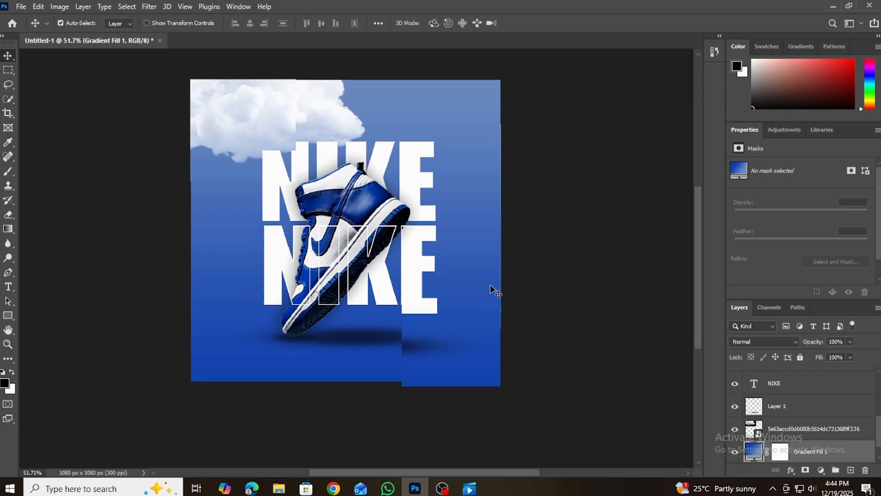
scroll(239, 146, "up", 3)
scroll(238, 145, "down", 2)
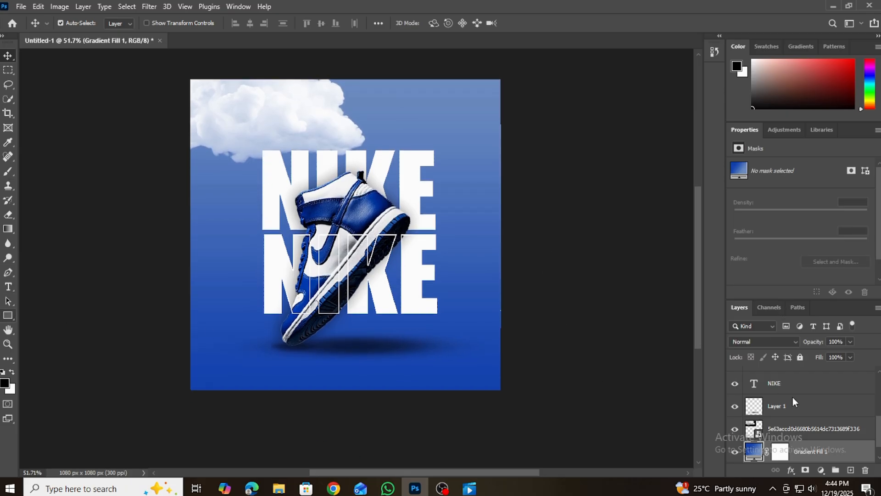
key("u")
left_click(72, 316)
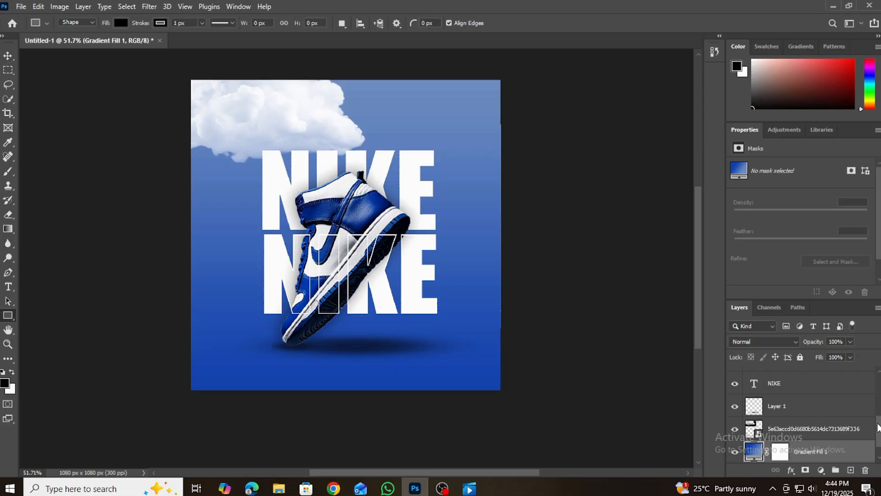
left_click_drag(69, 314, 696, 424)
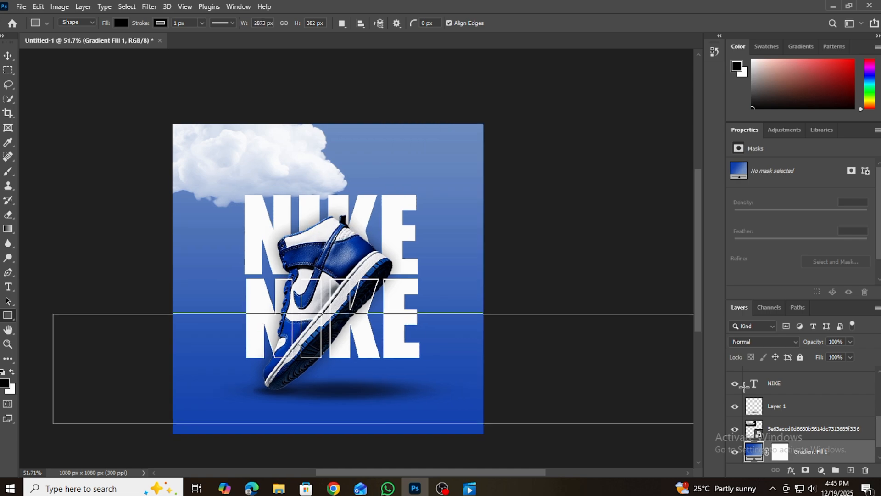
scroll(532, 366, "up", 3)
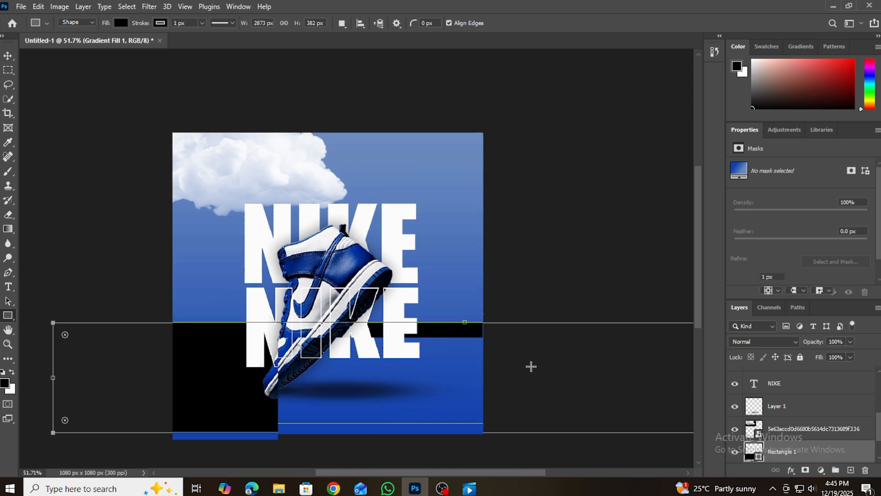
- Shrink the black rectangle to about 504 × 82 px
scroll(110, 377, "down", 1)
left_click_drag(53, 404, 267, 414)
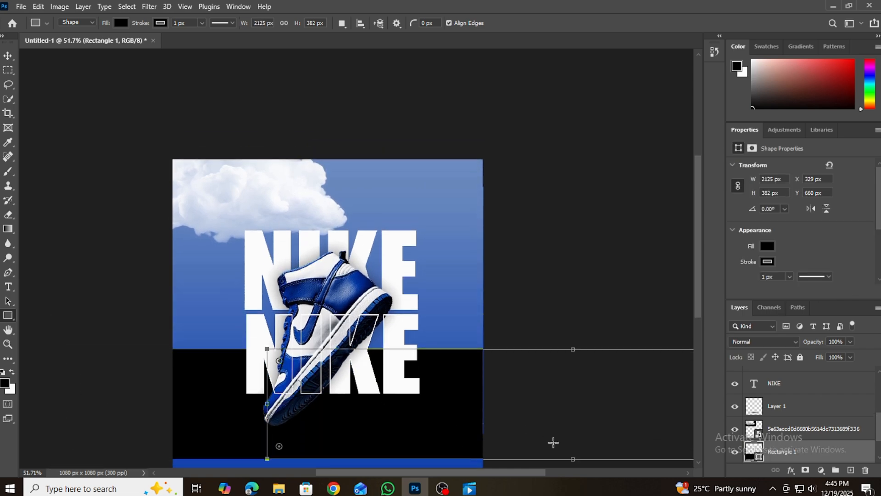
left_click_drag(573, 459, 573, 408)
left_click_drag(477, 470, 587, 471)
left_click_drag(557, 379, 137, 389)
scroll(138, 389, "down", 1)
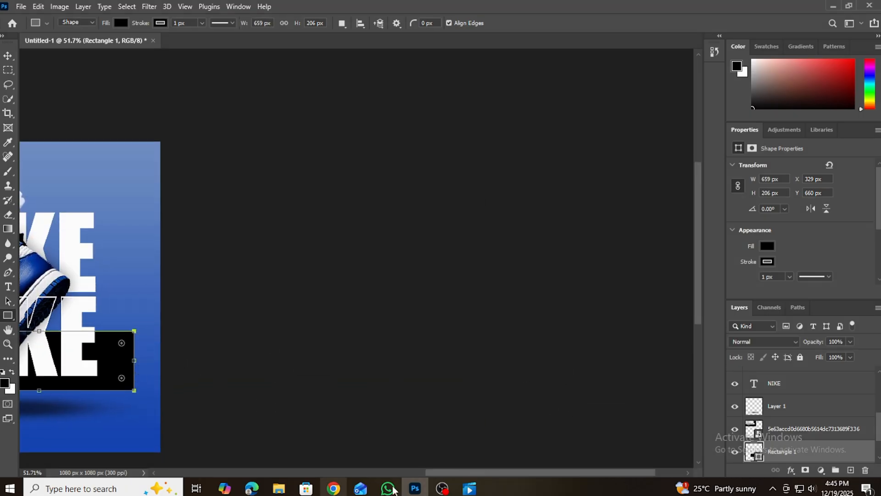
left_click_drag(439, 473, 379, 479)
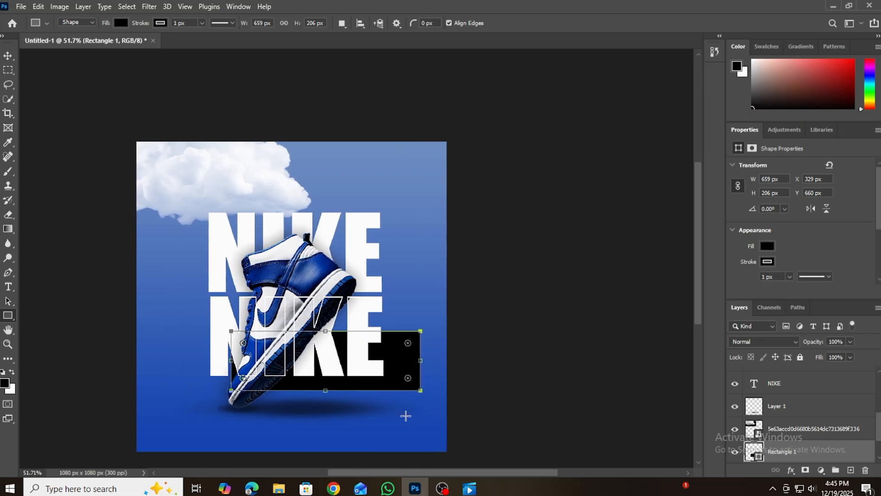
scroll(392, 349, "down", 2)
left_click_drag(325, 296, 325, 332)
left_click_drag(420, 343, 376, 343)
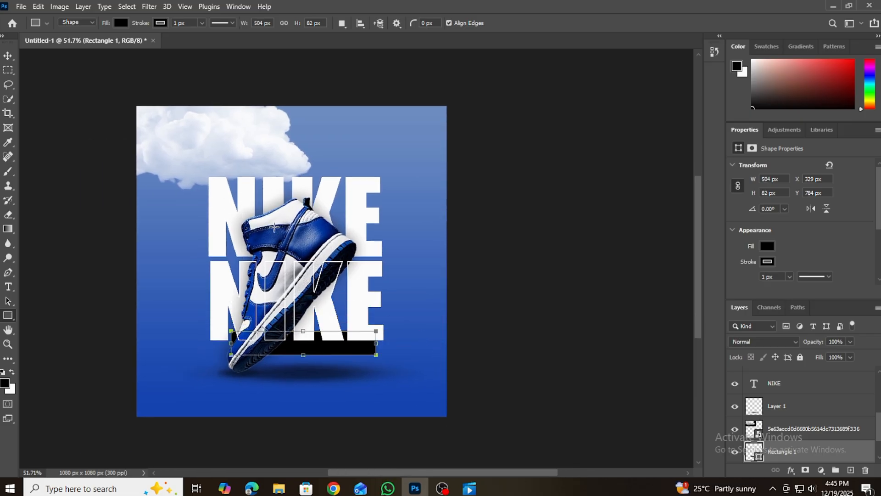
- Move the black rectangle below the shoe's shadow and scale it proportionally to about 356 × 58 px
left_click(8, 56)
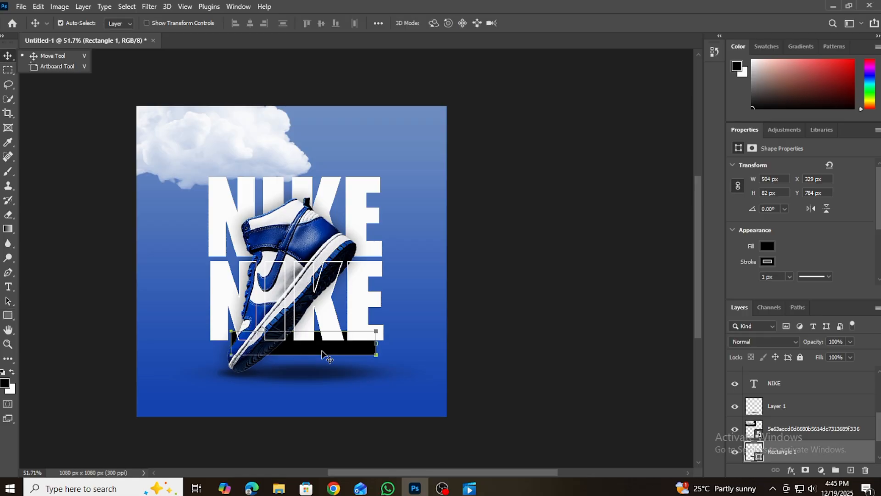
left_click_drag(323, 350, 311, 394)
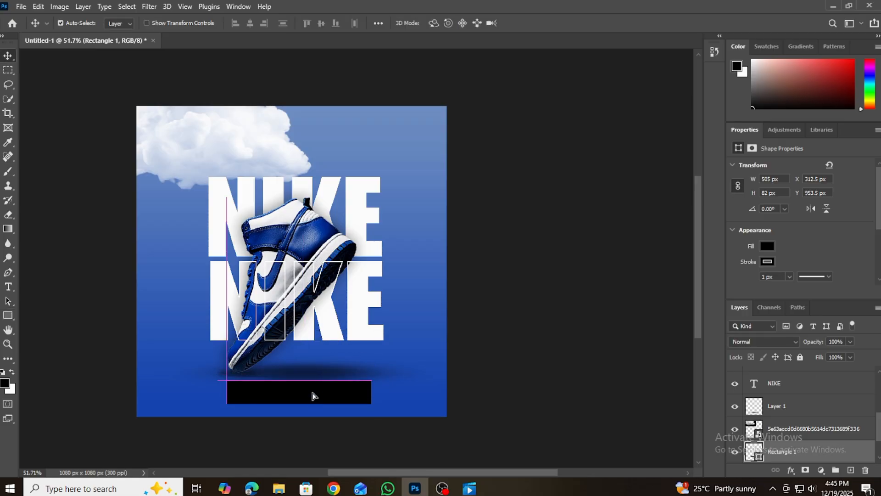
scroll(301, 341, "down", 2)
scroll(349, 426, "left", 4)
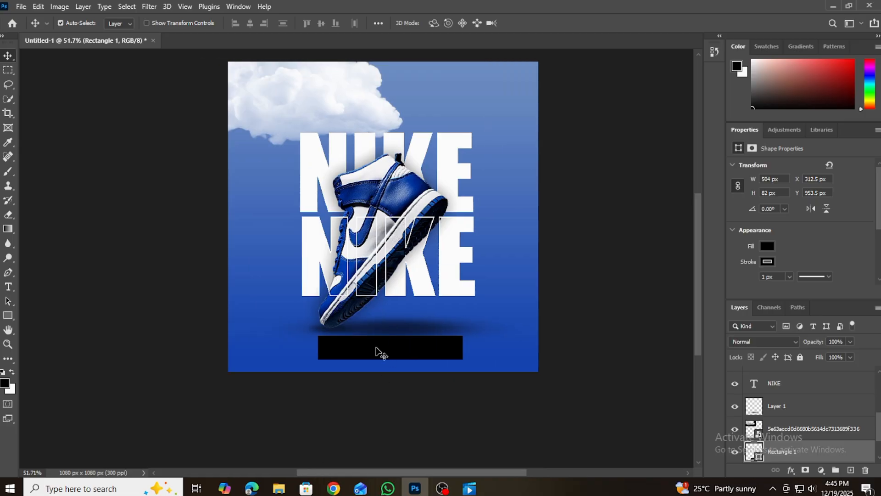
key("ctrl+t")
left_click_drag(468, 336, 426, 343)
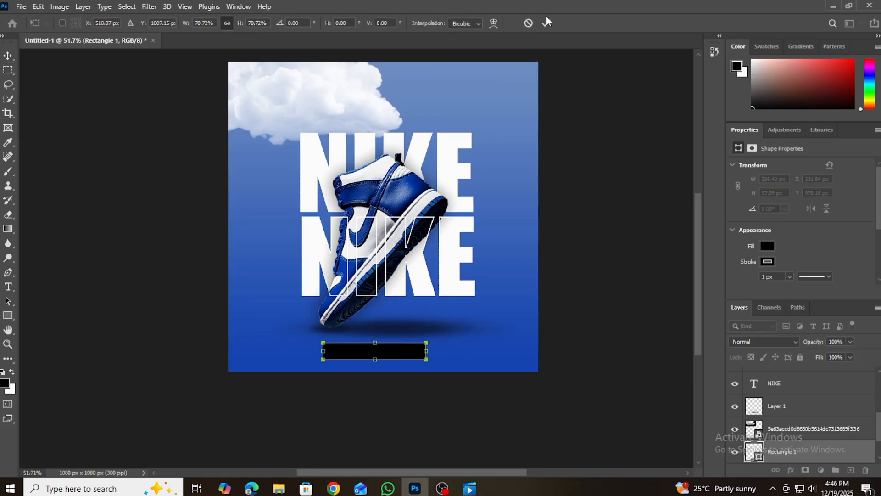
left_click(547, 23)
- Fill the rectangle with dark blue 10347c and remove its stroke
left_click(769, 246)
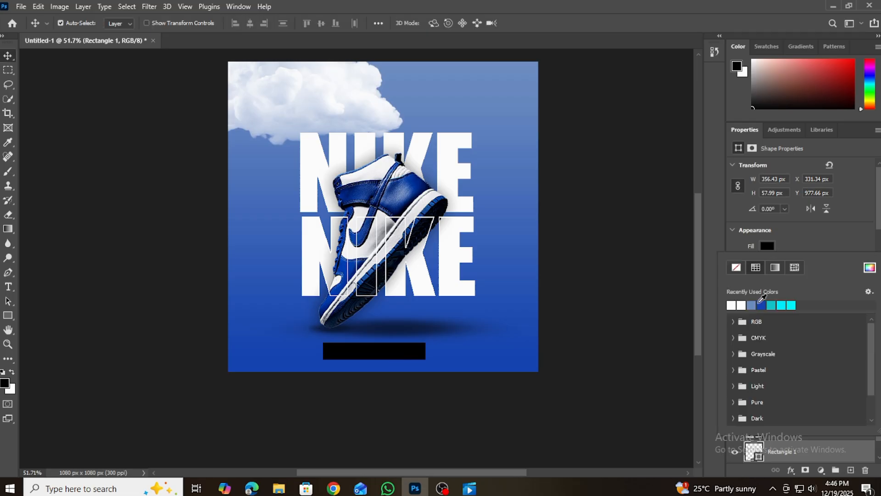
left_click(732, 305)
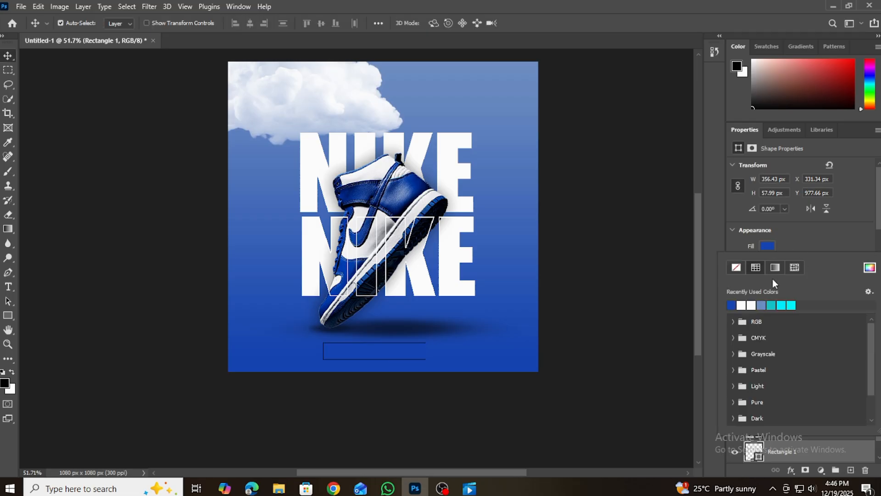
left_click(870, 268)
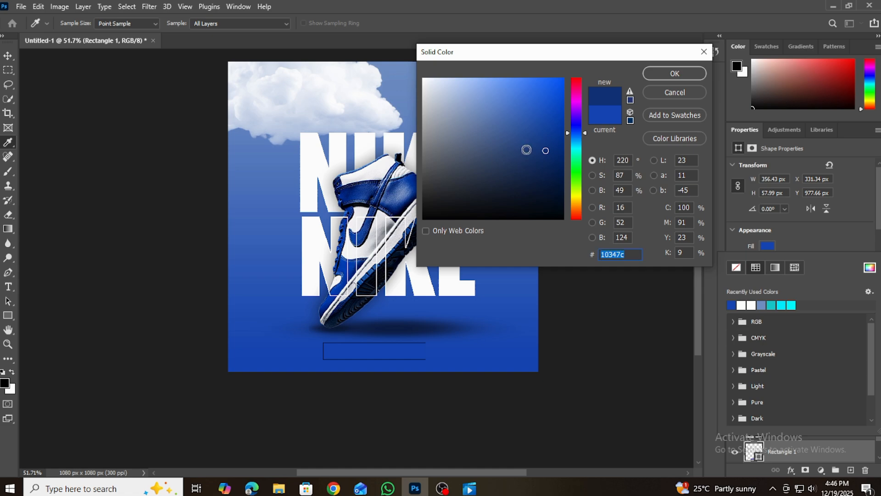
left_click(674, 74)
left_click(775, 246)
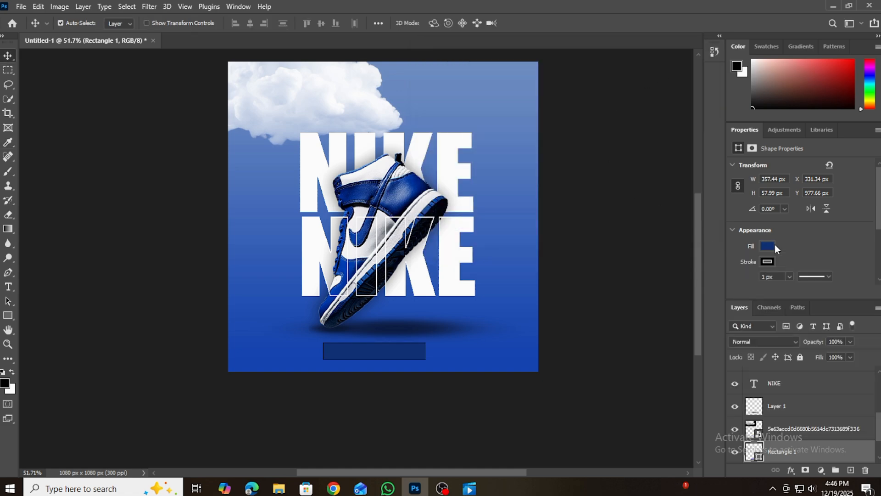
left_click(770, 261)
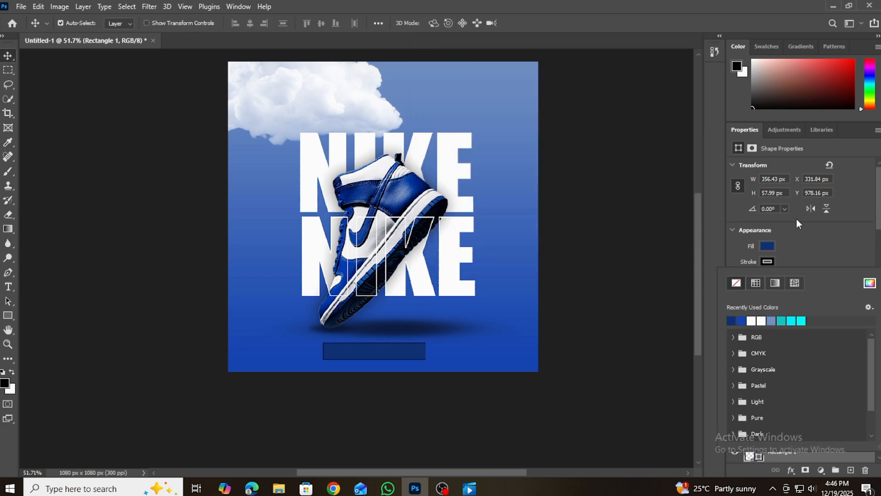
left_click(767, 261)
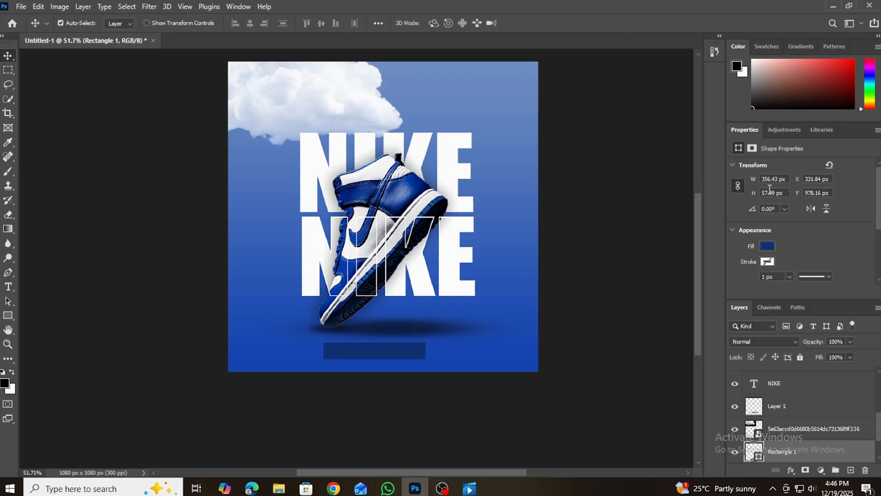
- Round all the rectangle's corners with a 15 px radius
scroll(766, 202, "down", 4)
left_click(779, 254)
type("15")
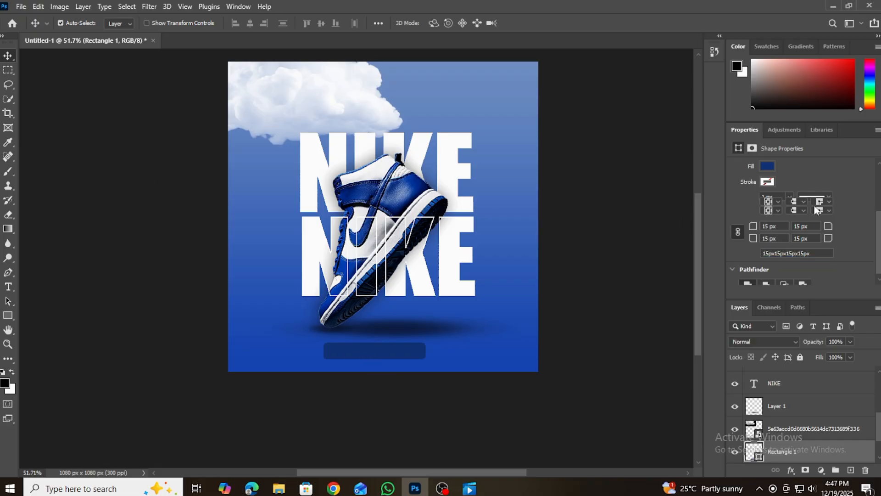
- Darken the rounded rectangle's fill to 0d2962
scroll(776, 215, "up", 3)
left_click(768, 197)
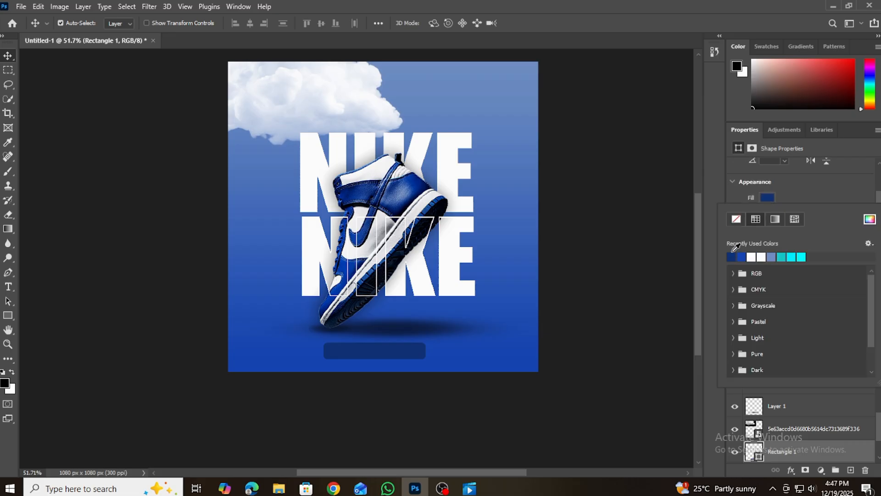
left_click(870, 219)
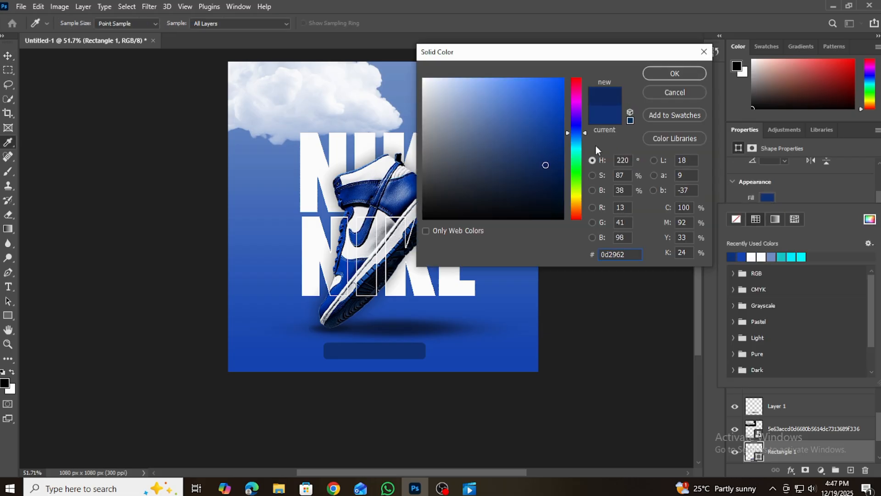
left_click(704, 92)
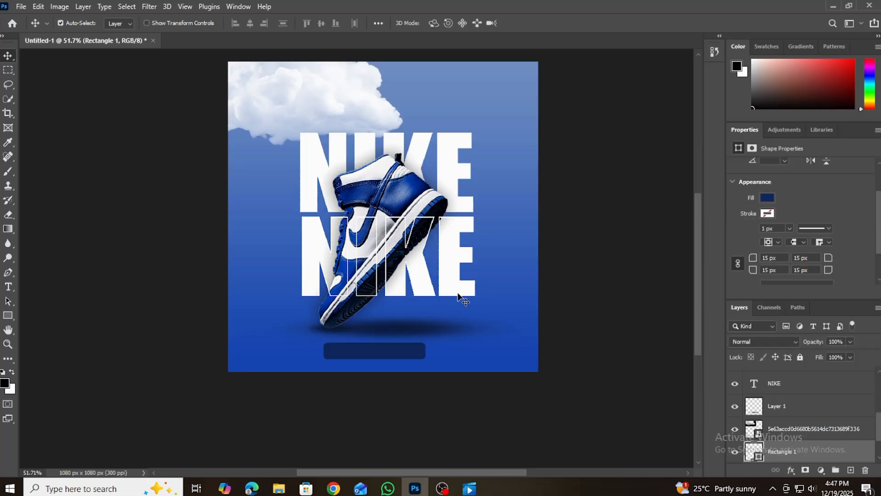
- Duplicate the upper NIKE text, bring the copy to the top of the layer stack and move it over the rounded rectangle
left_click(456, 163)
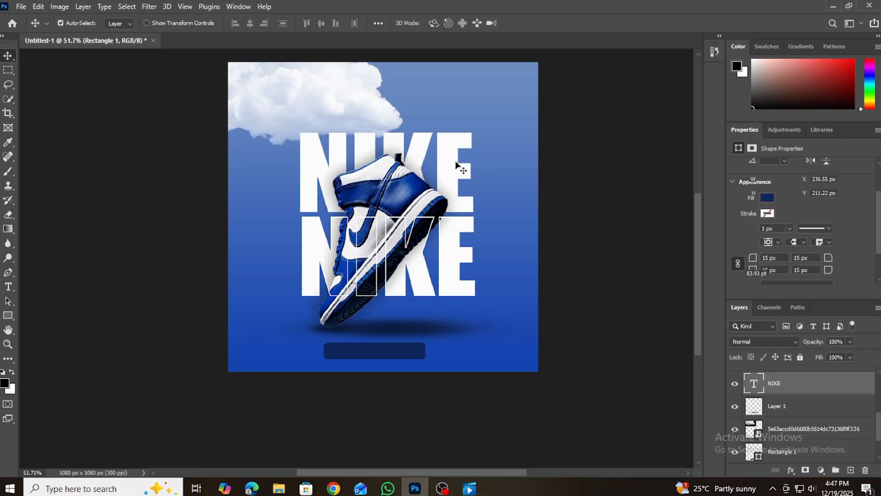
left_click_drag(457, 163, 468, 120)
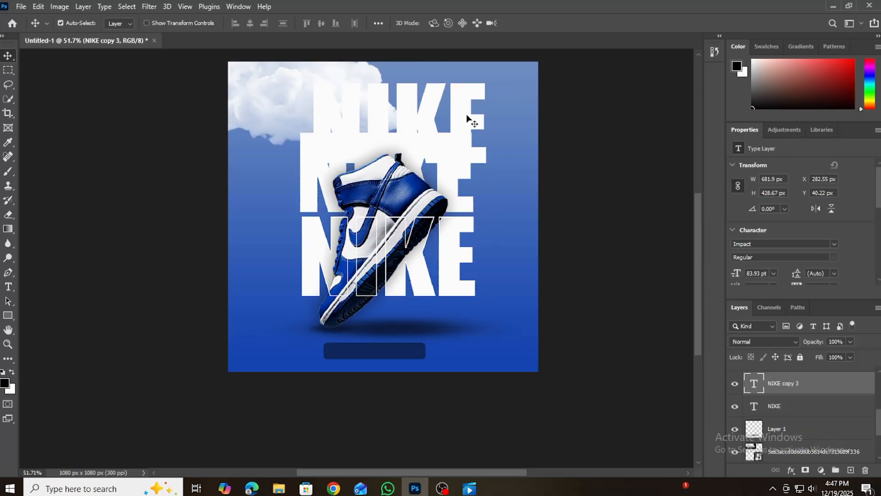
left_click_drag(799, 387, 797, 371)
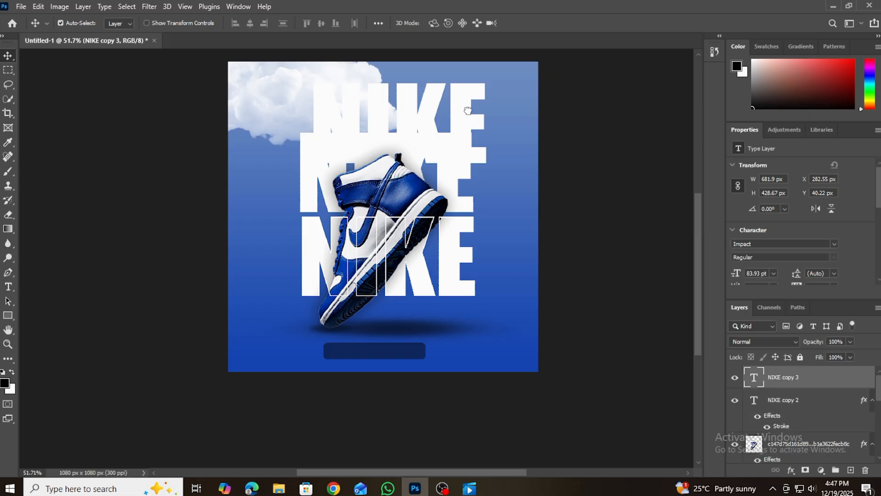
left_click_drag(464, 110, 459, 336)
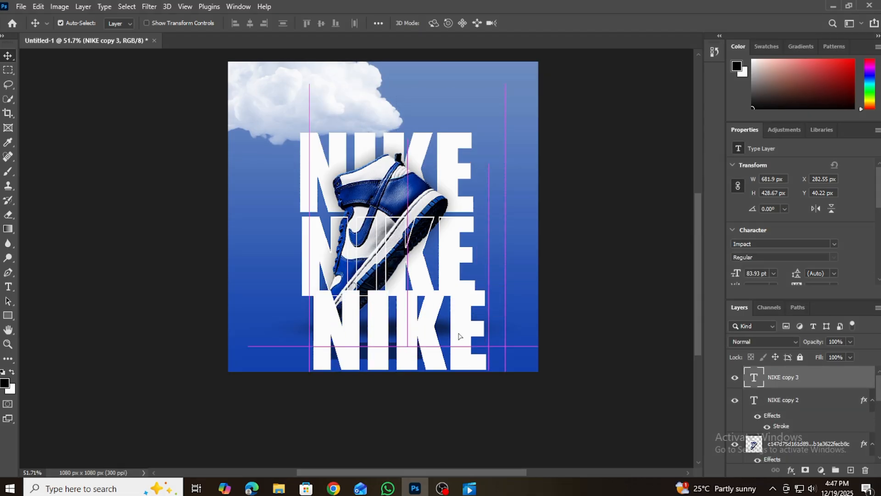
- Replace the copied NIKE text over the rounded bar with ORDER NOW and reduce its size to 9 pt
double_click(458, 331)
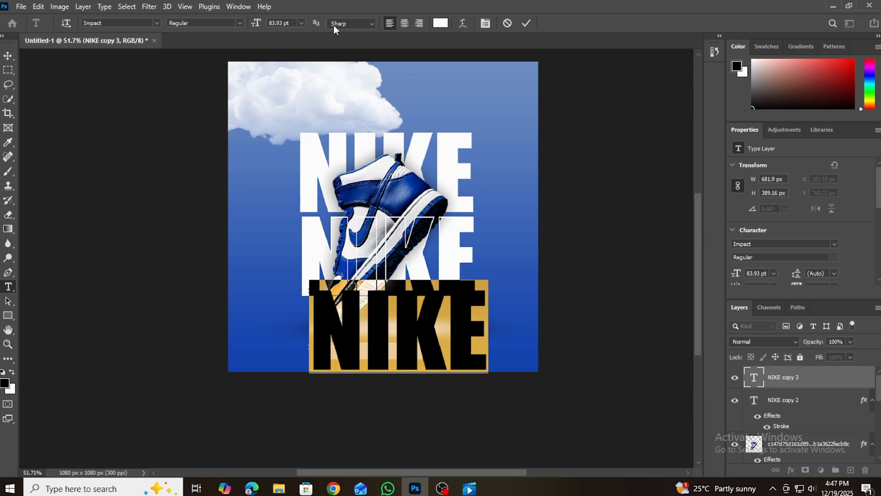
left_click(276, 21)
type("75")
key("Return")
scroll(275, 23, "down", 20)
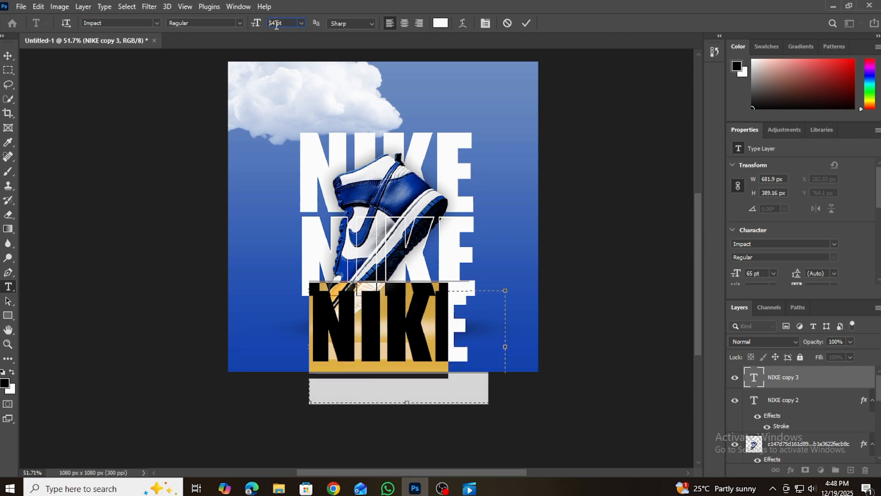
scroll(276, 25, "down", 20)
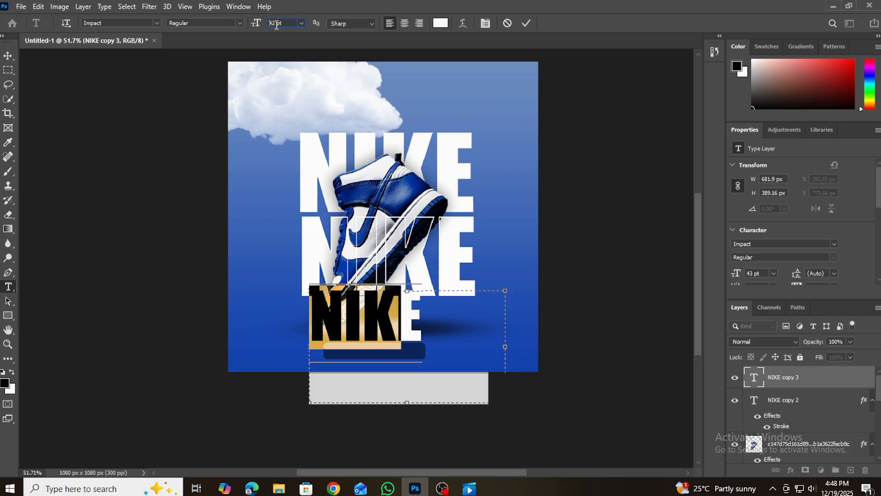
scroll(277, 25, "down", 20)
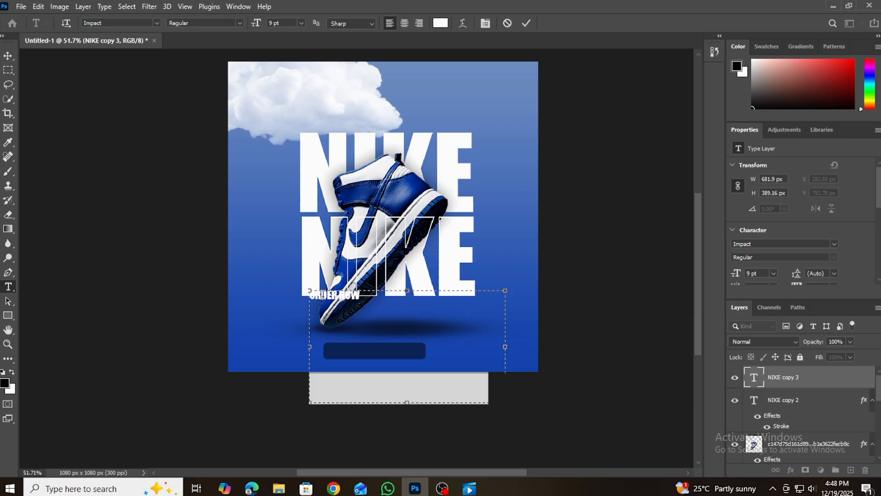
- Move the ORDER NOW text down to the centre of the rounded dark blue bar
left_click_drag(403, 385, 379, 327)
left_click(526, 23)
key("v")
scroll(390, 317, "up", 2)
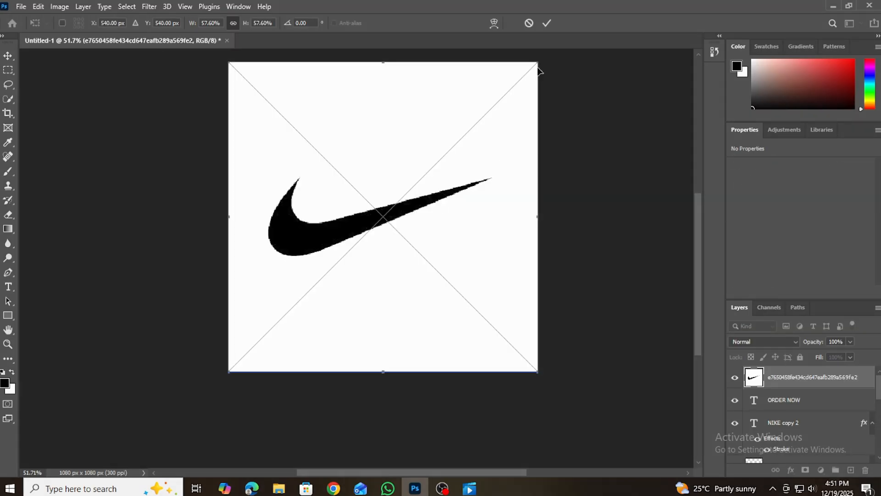
- Shrink the placed Nike swoosh image to about 45%, and rasterize it to delete its white background using the Magic Wand
left_click_drag(538, 62, 437, 181)
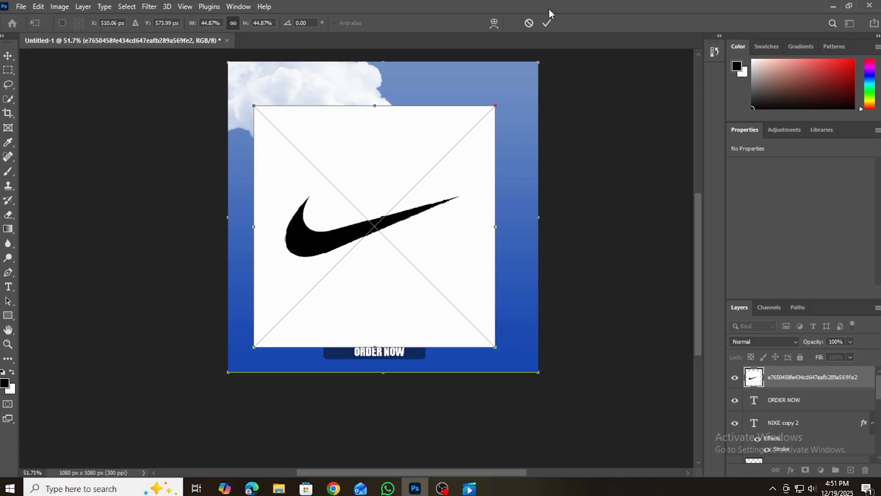
left_click(8, 98)
left_click(373, 158)
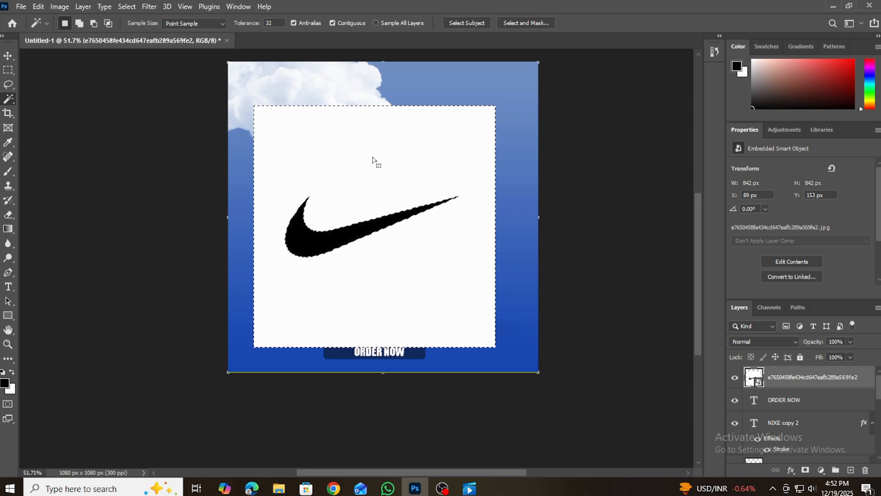
right_click(782, 379)
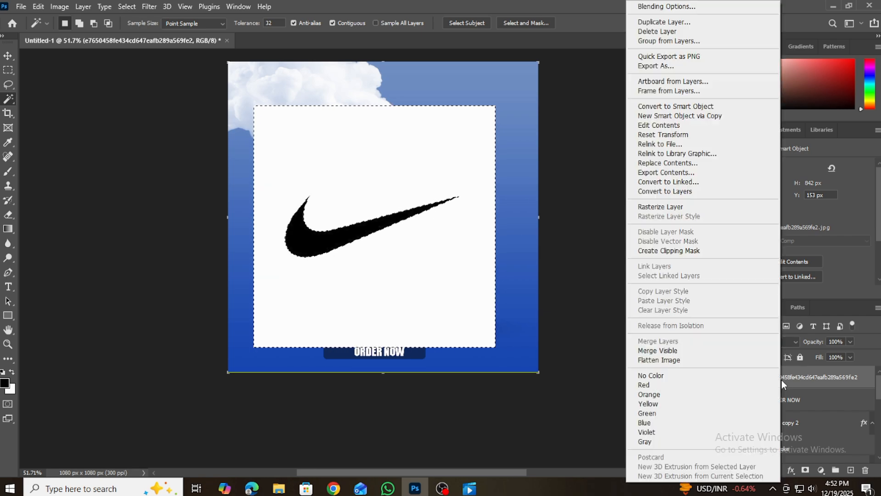
left_click(719, 206)
key("Delete")
left_click(8, 56)
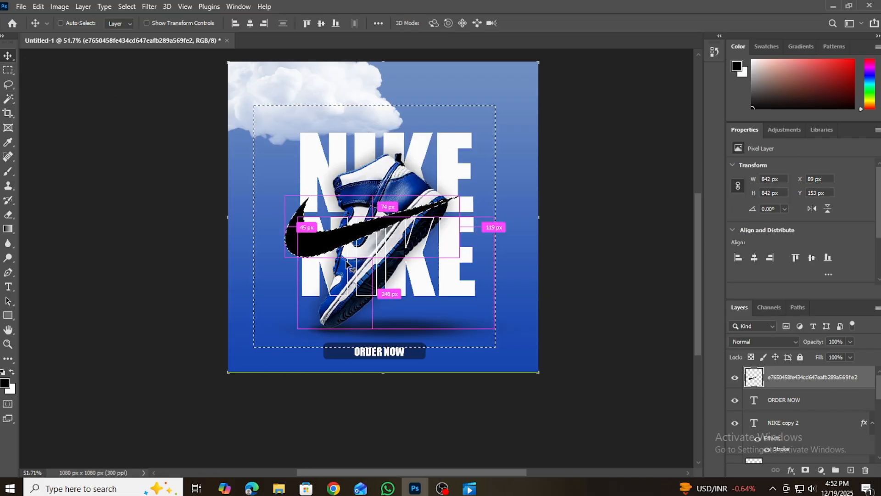
key("ctrl+d")
- Scale the swoosh down to about 162 px wide and place it over the E of the upper NIKE text
key("ctrl+t")
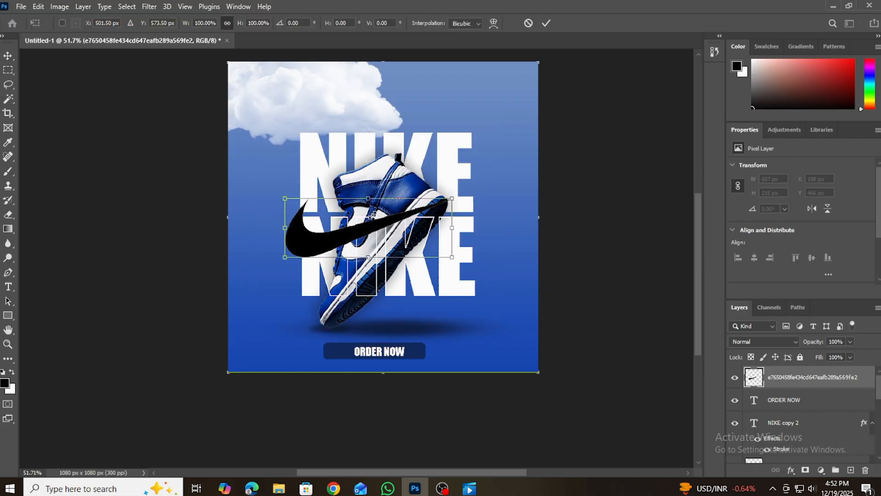
left_click_drag(457, 196, 479, 139)
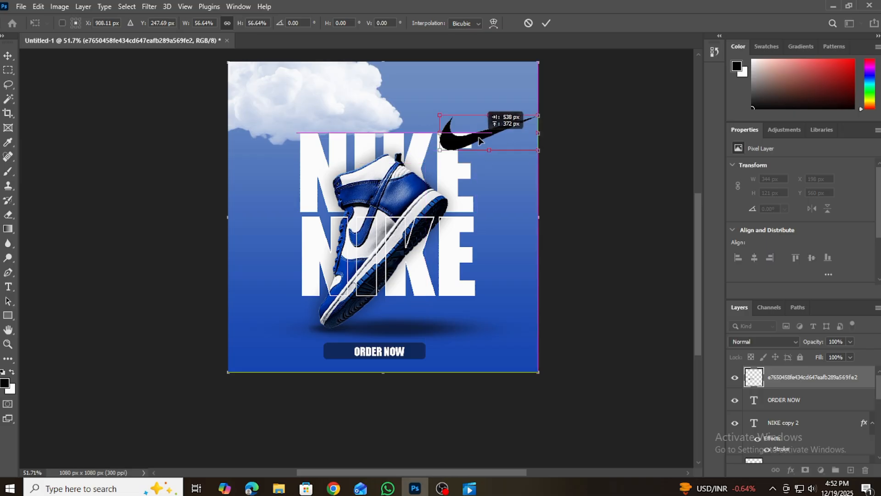
left_click_drag(540, 115, 463, 169)
left_click_drag(499, 162, 468, 171)
left_click(545, 24)
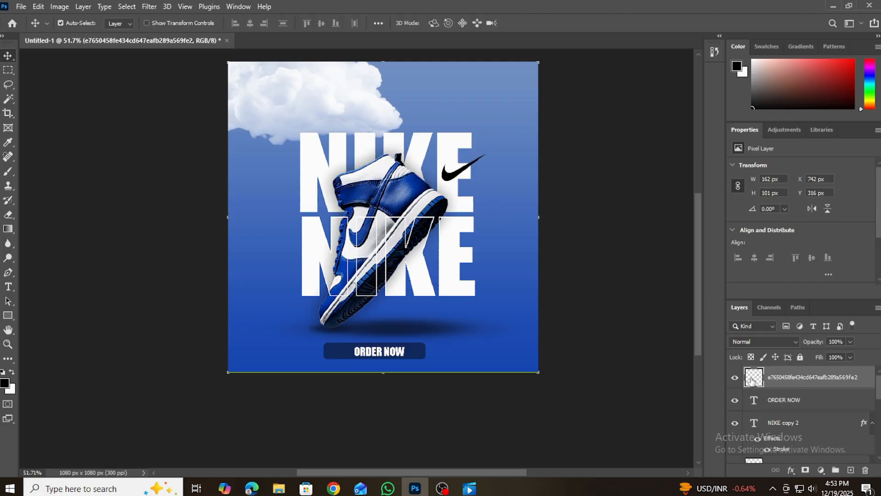
- Apply a Color Overlay to the swoosh in a muted blue sampled from the sky background
left_click_drag(545, 50, 648, 142)
left_click(559, 292)
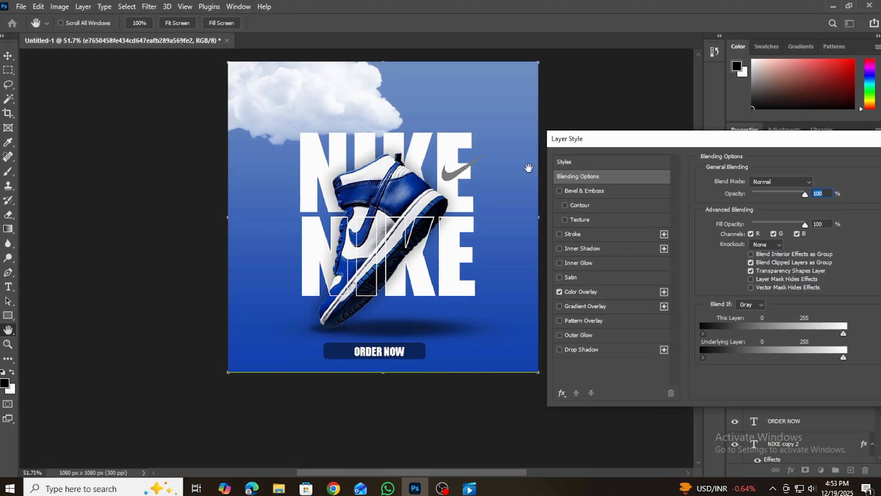
left_click(626, 290)
left_click(811, 183)
left_click(489, 140)
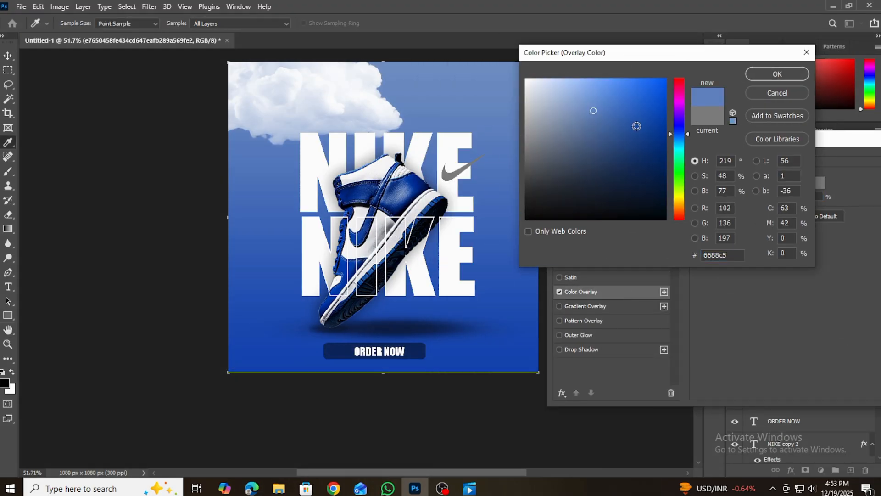
left_click(639, 102)
left_click(591, 110)
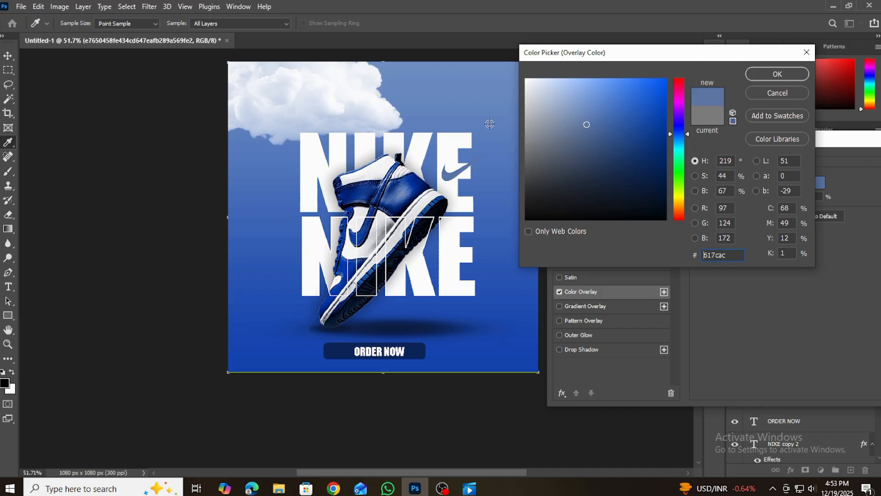
left_click(777, 74)
left_click_drag(754, 144, 687, 130)
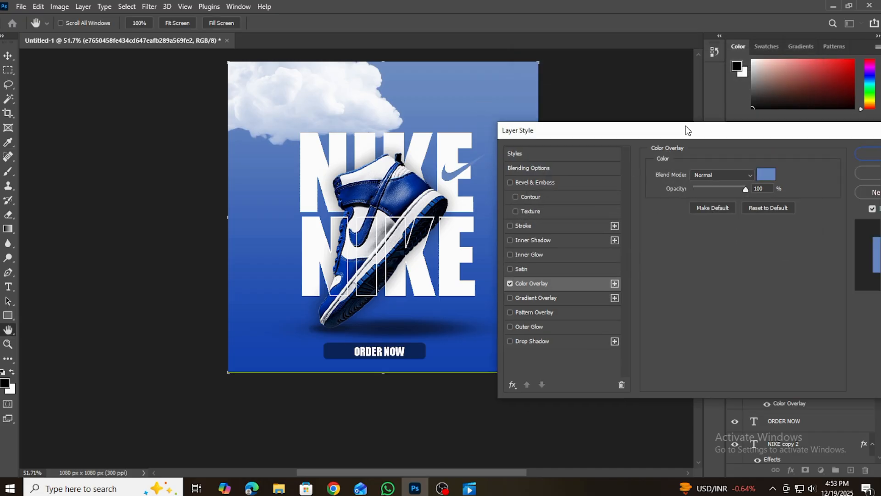
left_click(869, 154)
- Bring the cloud layer to the top of the layer stack and move the cloud slightly down
left_click(360, 100)
left_click_drag(786, 450, 776, 370)
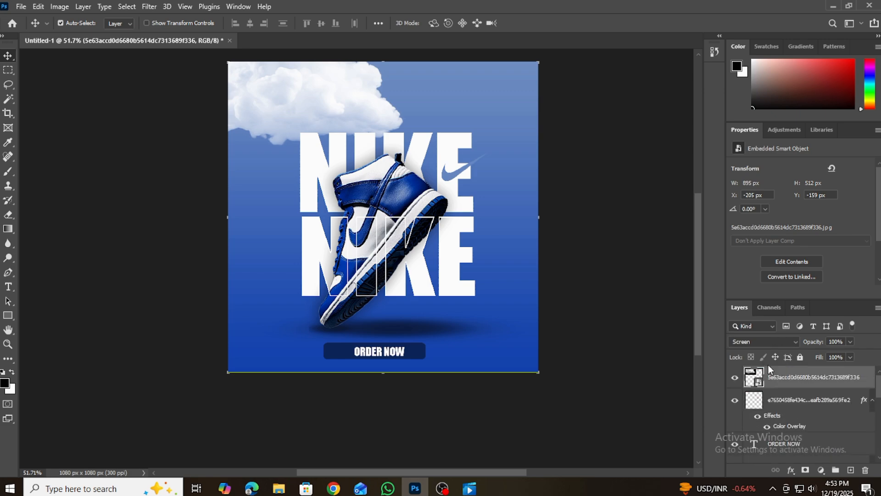
left_click(735, 379)
left_click(735, 379)
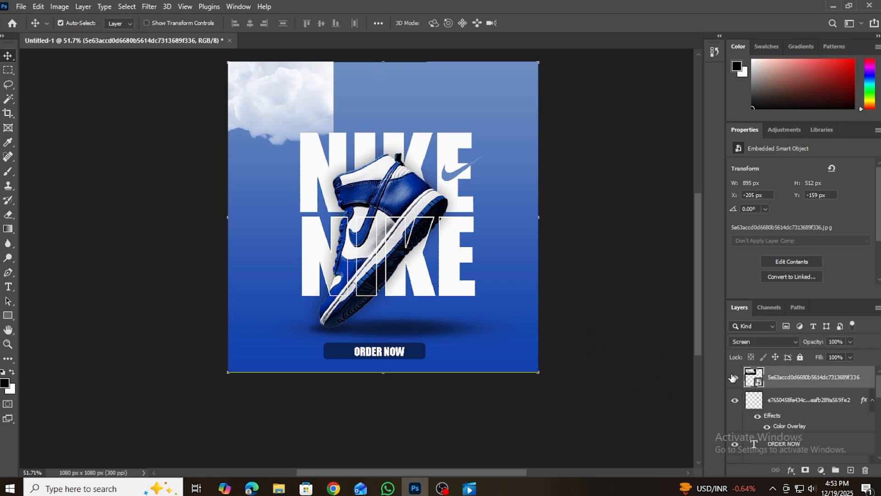
left_click_drag(323, 101, 322, 110)
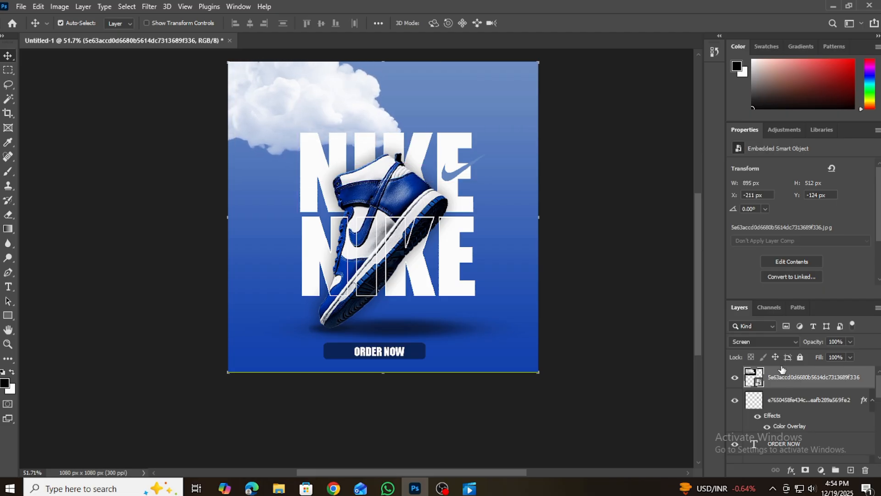
left_click(792, 471)
left_click(805, 366)
left_click(479, 341)
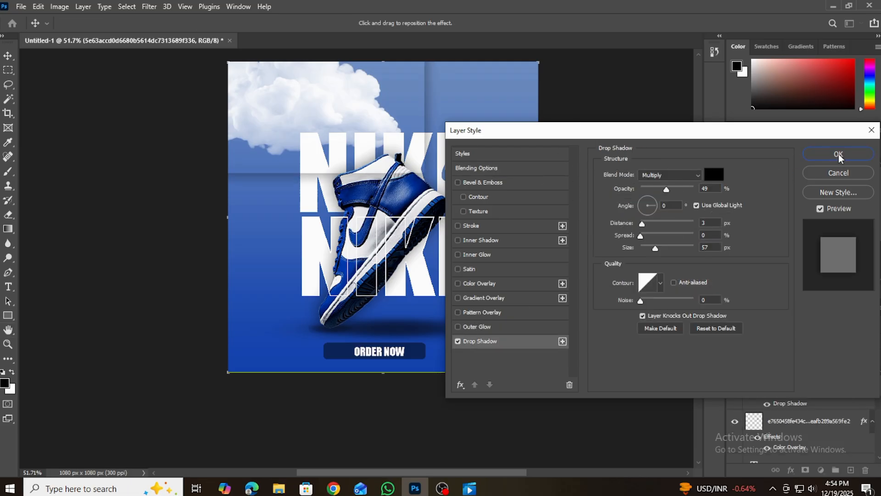
left_click(834, 172)
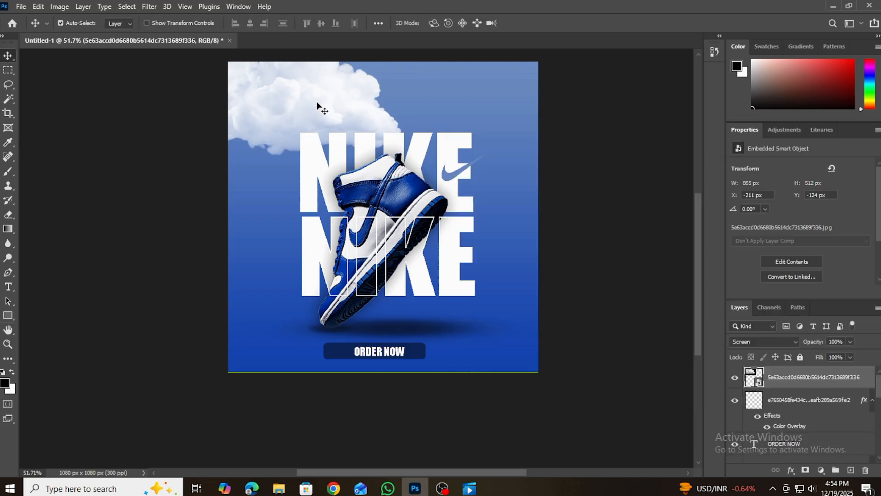
- Tint the cloud's midtones with Color Balance, cyan–red at -64 and magenta–green at -31, and lower its layer opacity to 34%
left_click(58, 6)
mouse_move(92, 35)
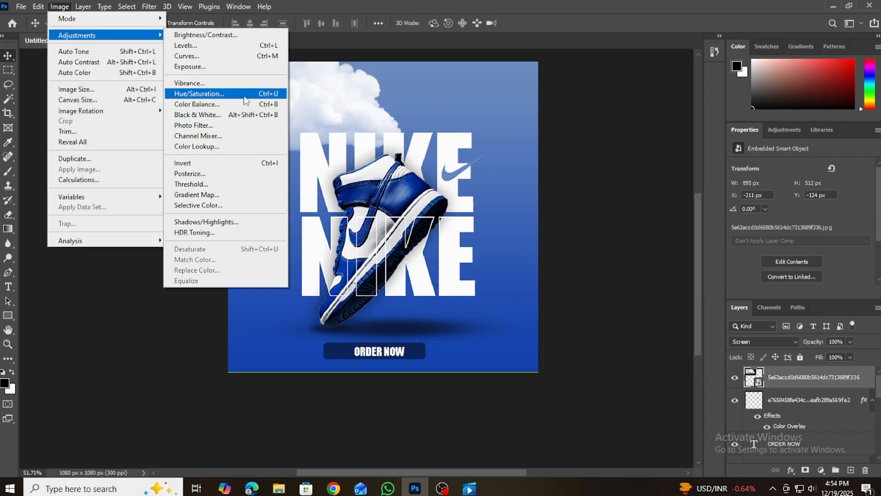
left_click(229, 104)
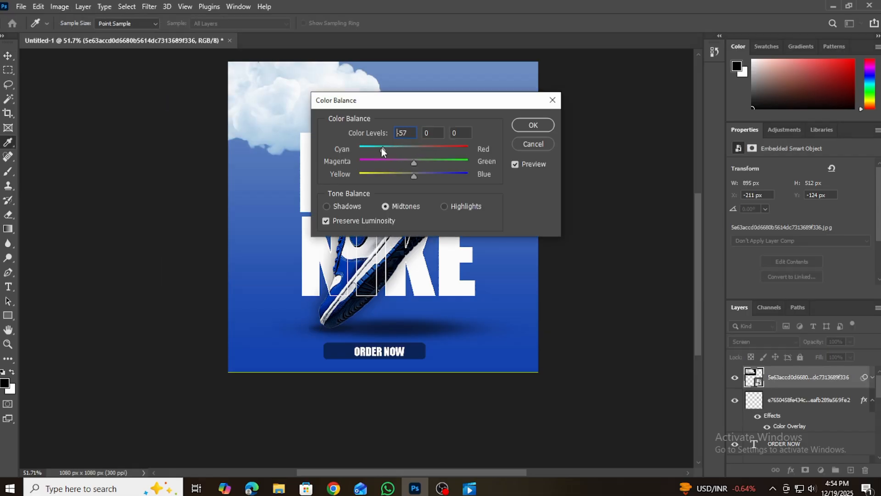
left_click_drag(382, 147, 379, 145)
left_click_drag(398, 100, 538, 81)
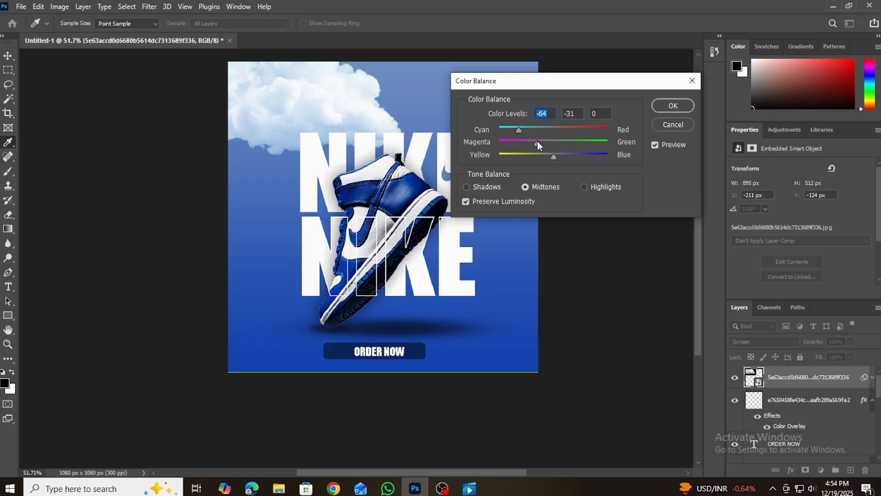
key("Tab")
key("Tab")
left_click(680, 105)
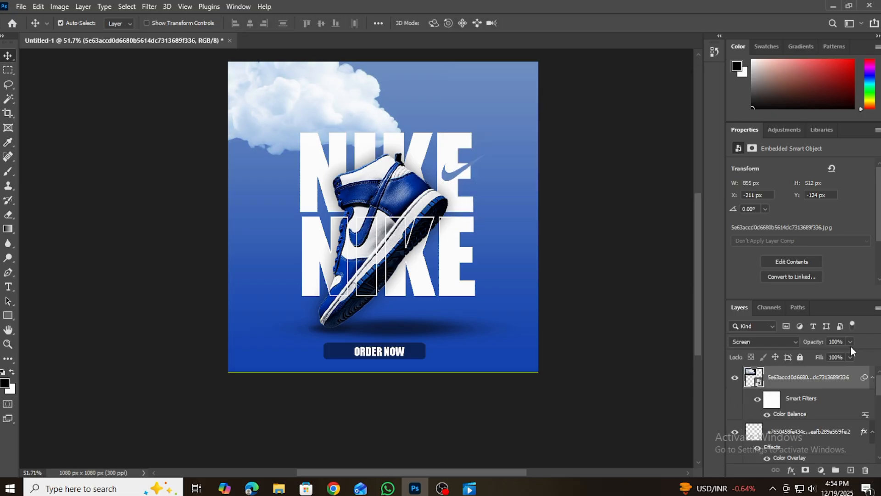
left_click_drag(851, 358, 818, 355)
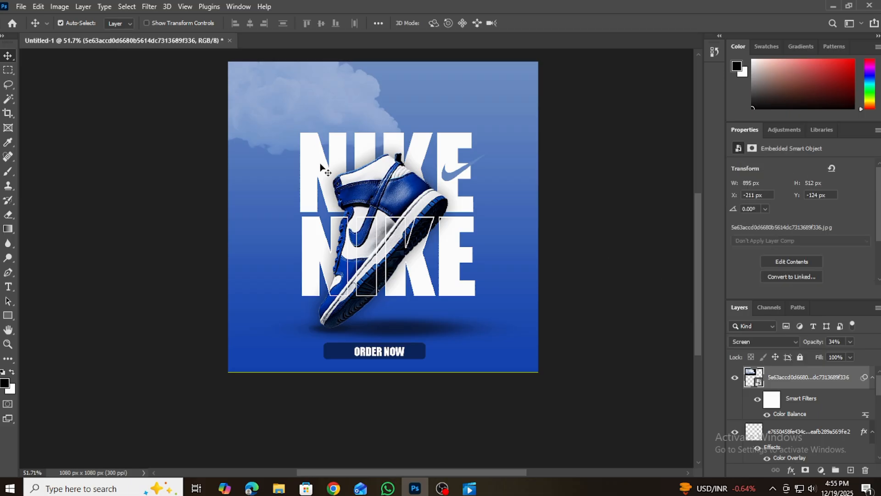
- Select a triangular area over the upper-left part of the upper NIKE text with the Polygonal Lasso tool
left_click(8, 99)
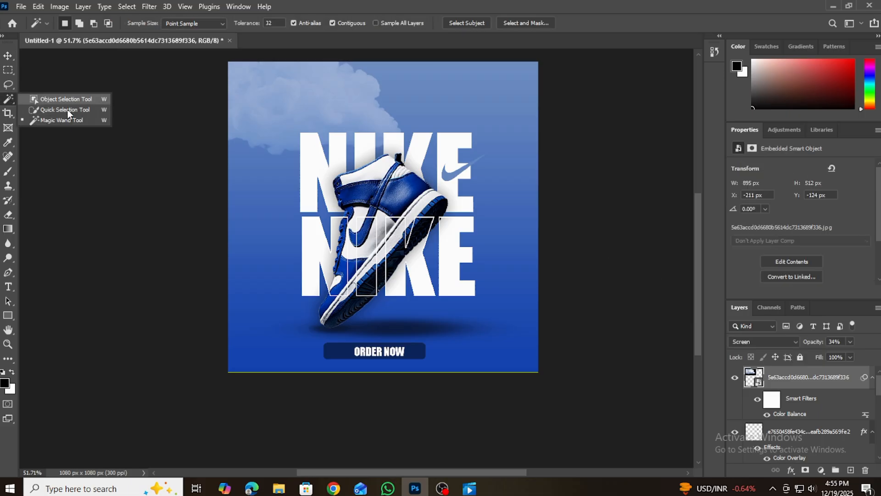
right_click(8, 85)
left_click(42, 87)
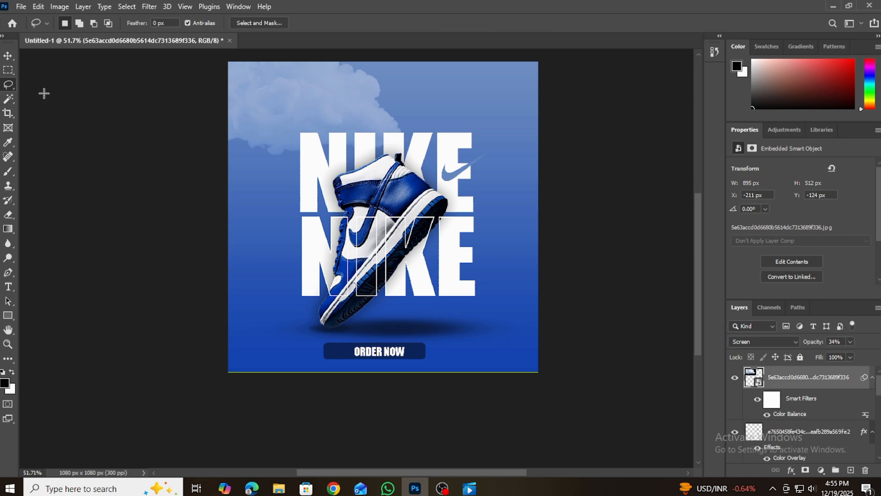
right_click(8, 85)
left_click(38, 95)
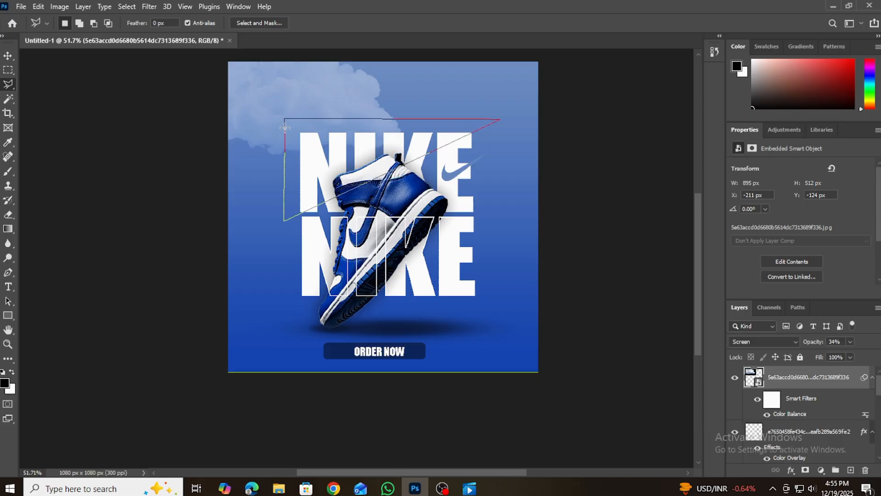
key("Return")
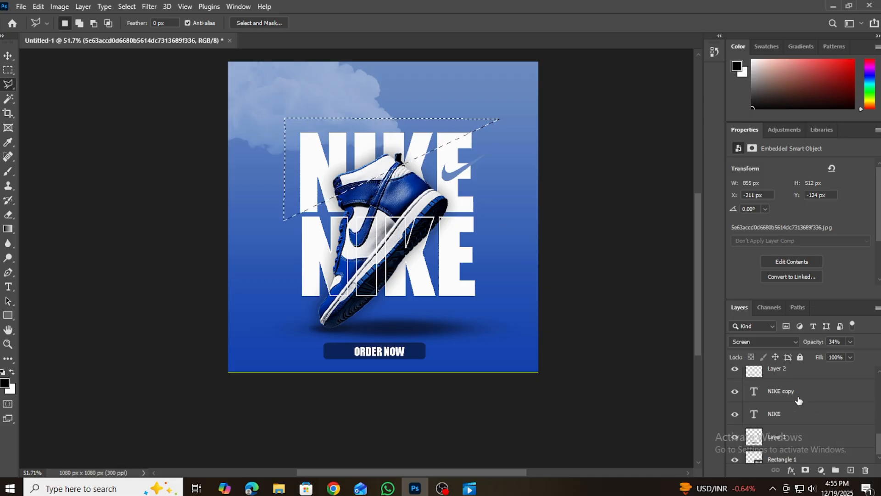
- Convert the upper NIKE text layer to a smart object and copy its selected triangular part to a new layer
scroll(801, 394, "down", 3)
scroll(735, 404, "down", 4)
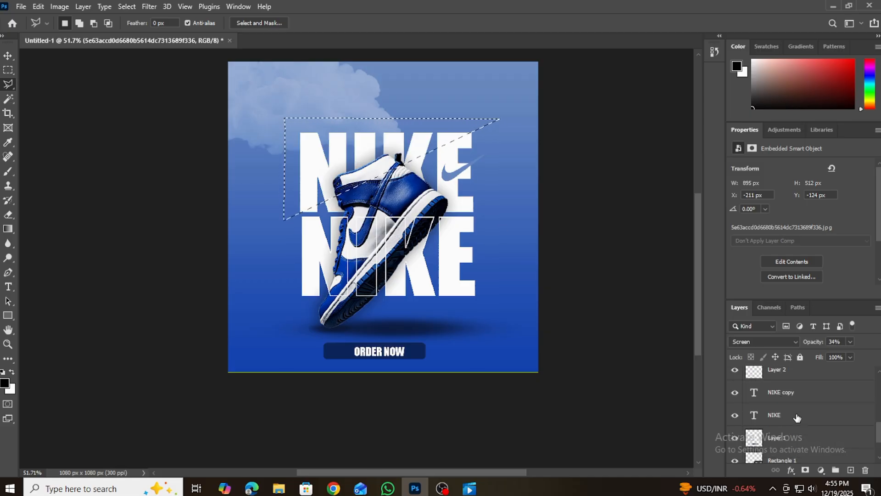
left_click(772, 415)
key("ctrl+j")
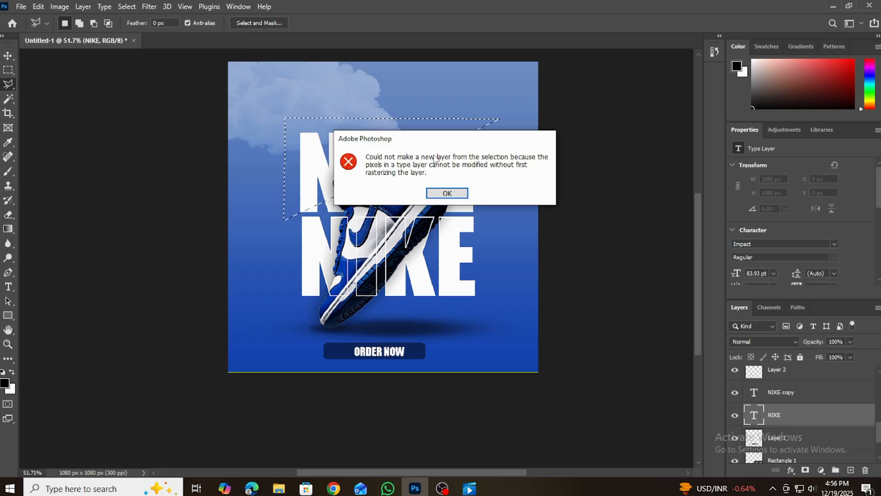
left_click(448, 191)
right_click(854, 415)
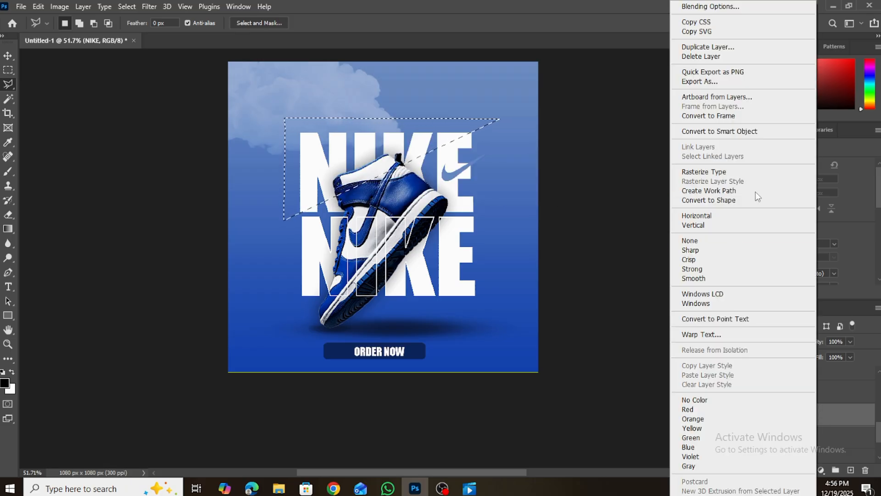
left_click(719, 131)
key("ctrl+j")
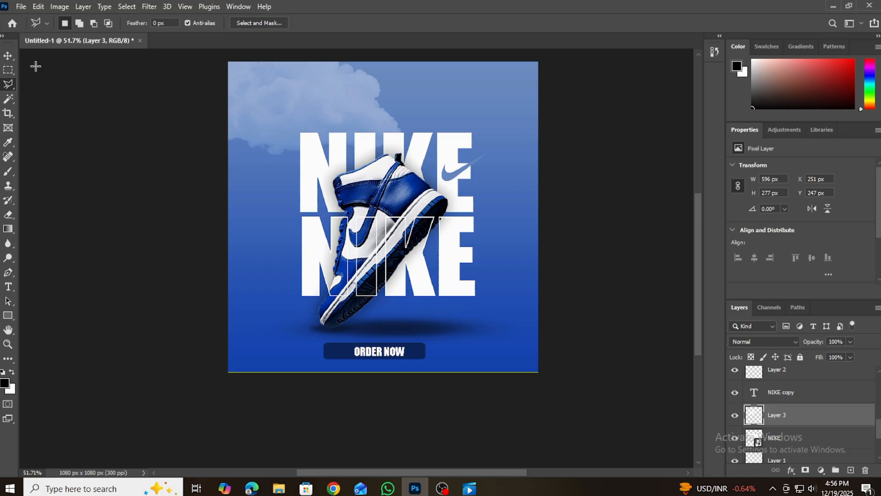
key("v")
left_click(307, 153)
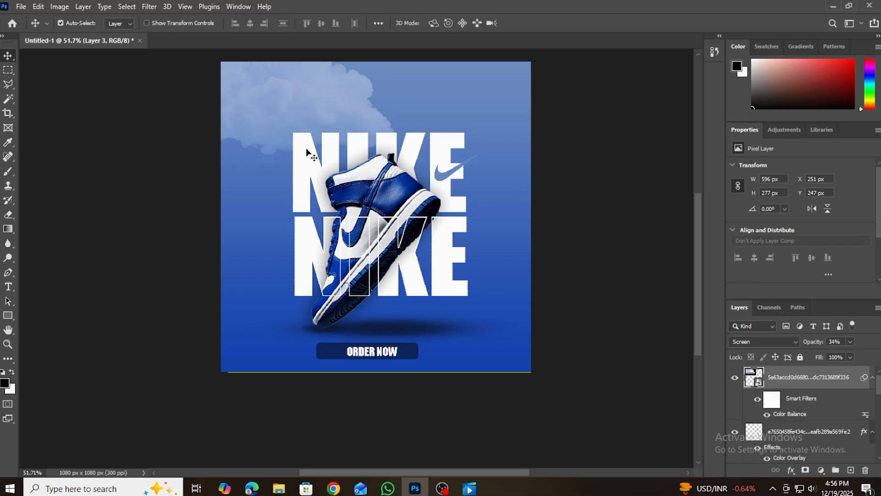
- Add a drop shadow effect to the copied triangular part of the upper NIKE text
scroll(789, 398, "down", 5)
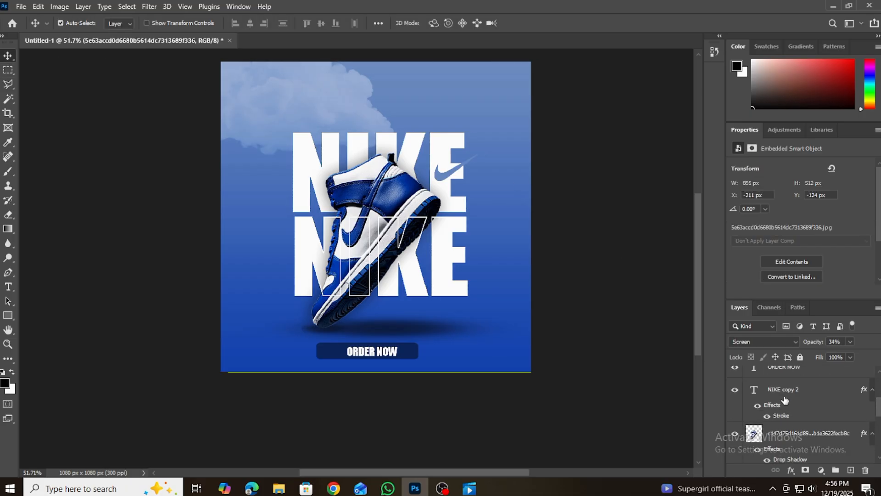
left_click(775, 407)
left_click(791, 470)
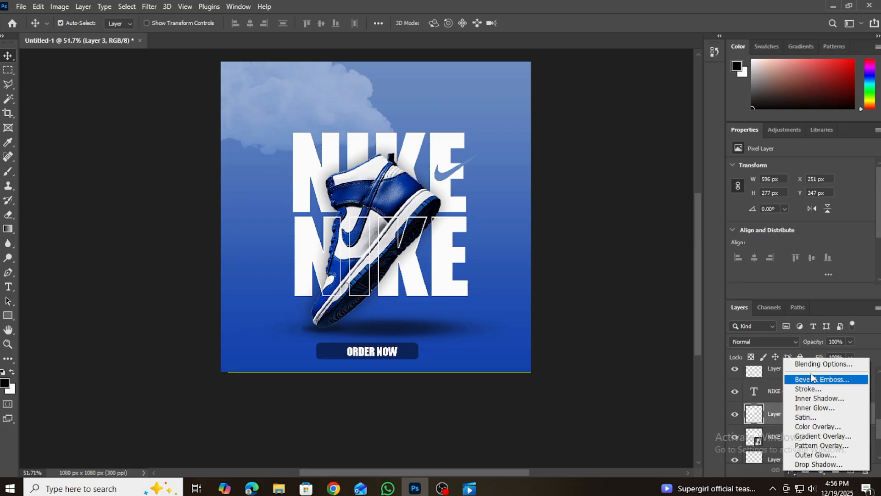
left_click(693, 321)
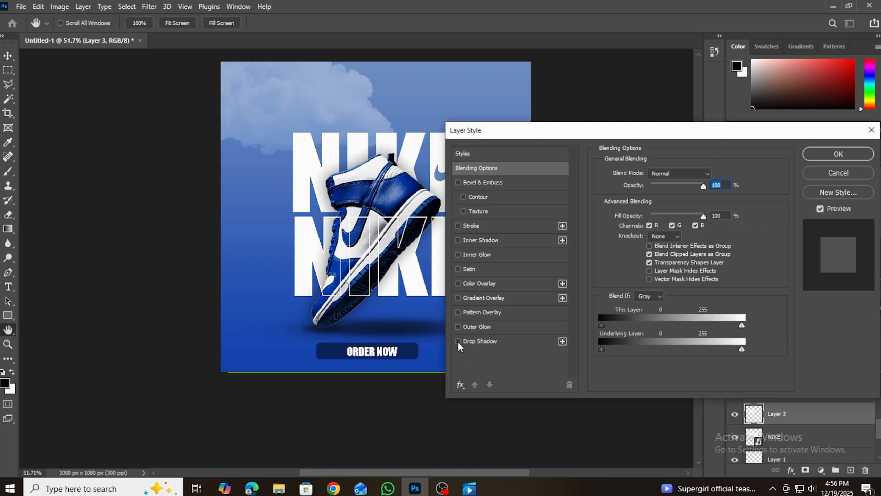
left_click(458, 341)
left_click_drag(487, 126, 547, 23)
left_click(578, 235)
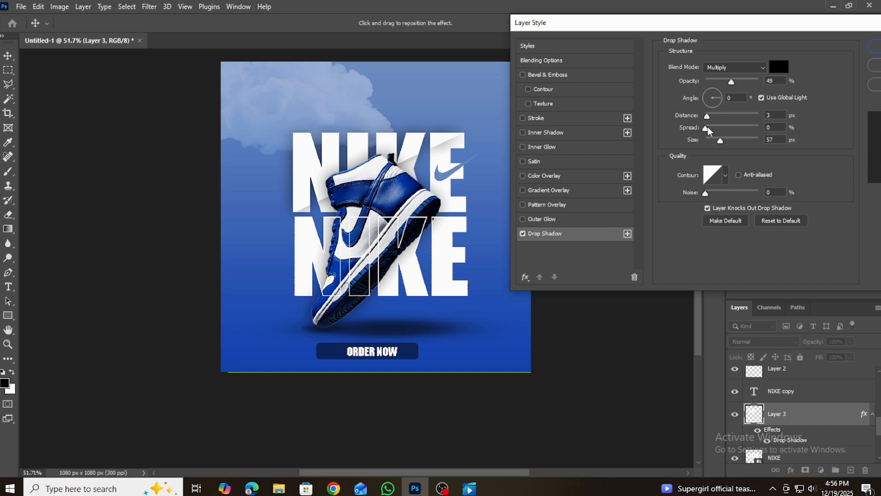
- Set the triangular text piece's drop shadow to 66% opacity, 18° angle, 0% spread and 51 px size
left_click(706, 140)
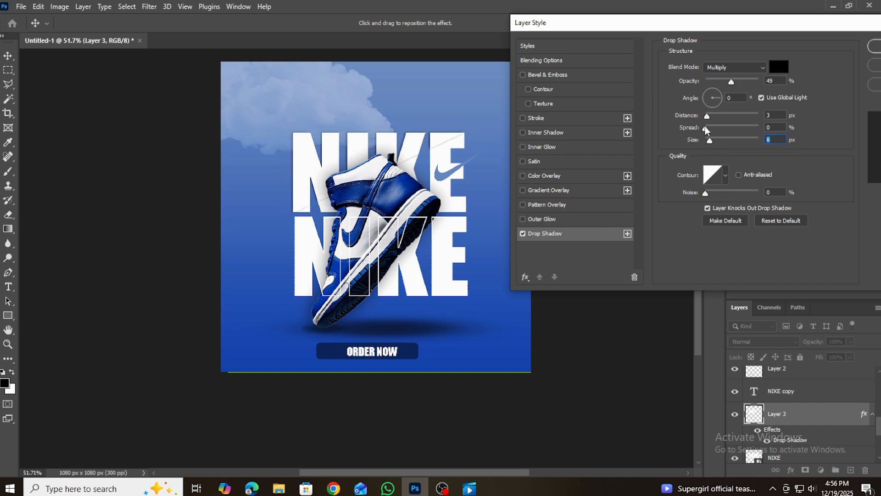
mouse_move(712, 102)
left_mouse_down()
mouse_move(707, 122)
mouse_move(722, 95)
left_mouse_up()
left_click(706, 128)
left_click_drag(709, 141, 719, 140)
left_click(706, 129)
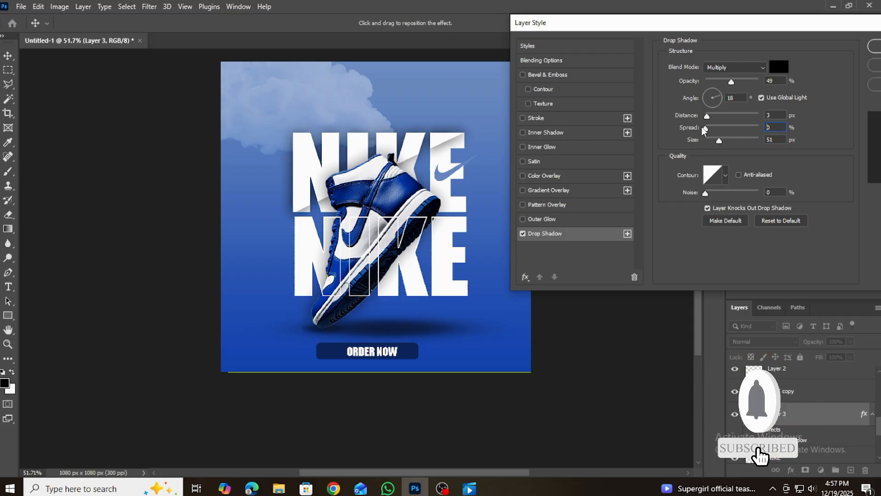
left_click_drag(732, 81, 742, 80)
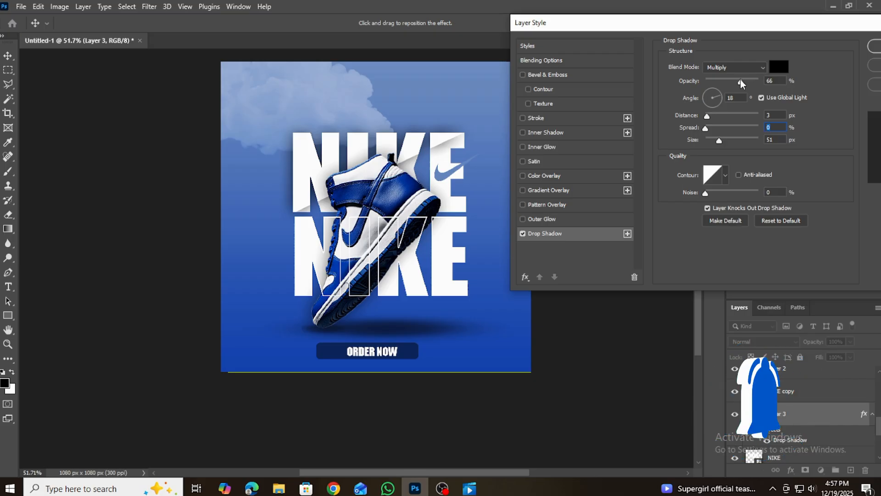
left_click(875, 46)
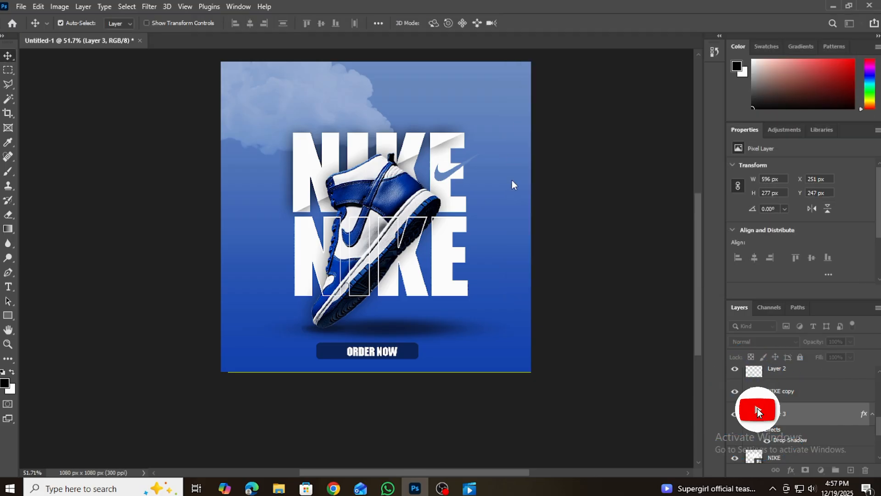
- Reorder the triangular text layer so it sits directly beneath the shoe layer in the stack
left_click_drag(797, 416, 794, 415)
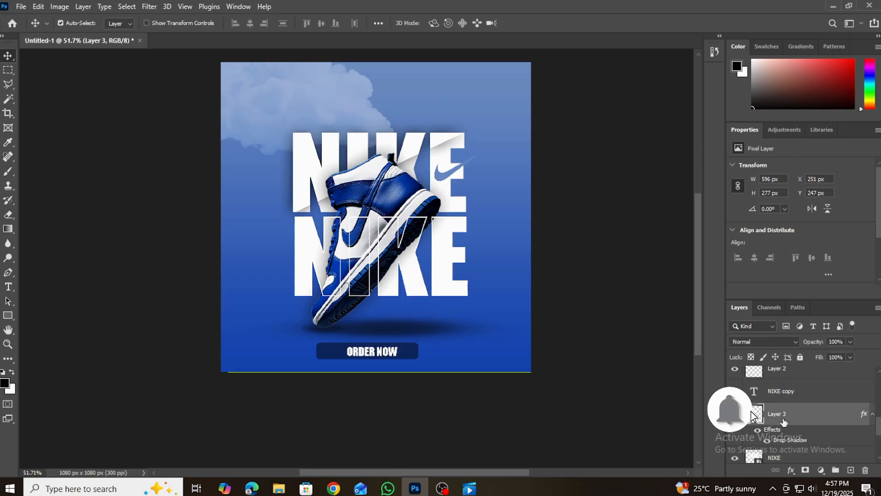
left_click(797, 418)
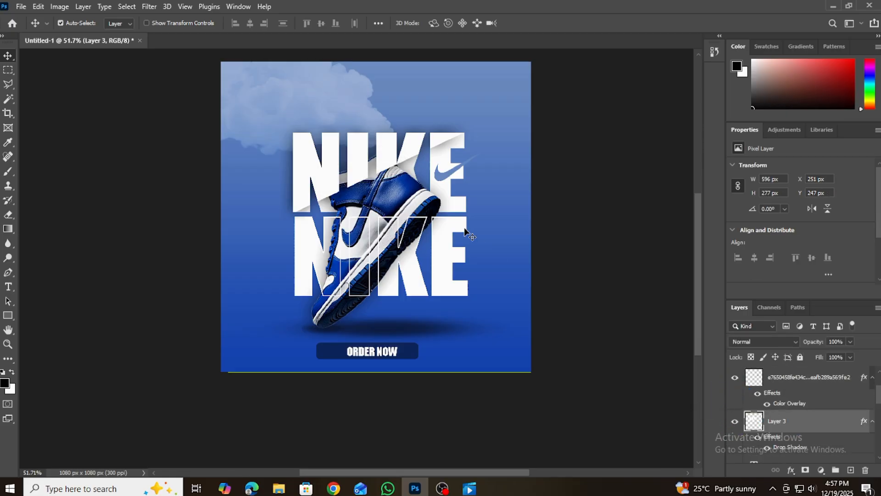
scroll(464, 227, "down", 1)
scroll(459, 173, "down", 2)
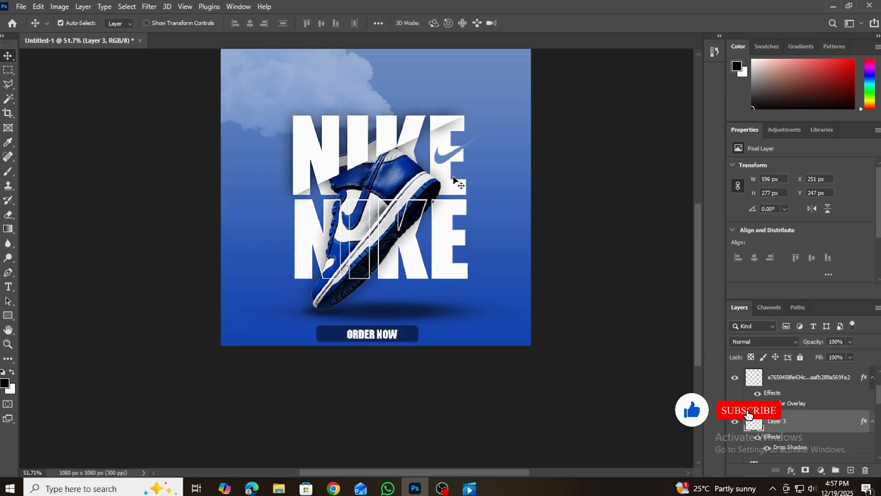
left_click_drag(786, 424, 787, 463)
scroll(305, 255, "up", 2)
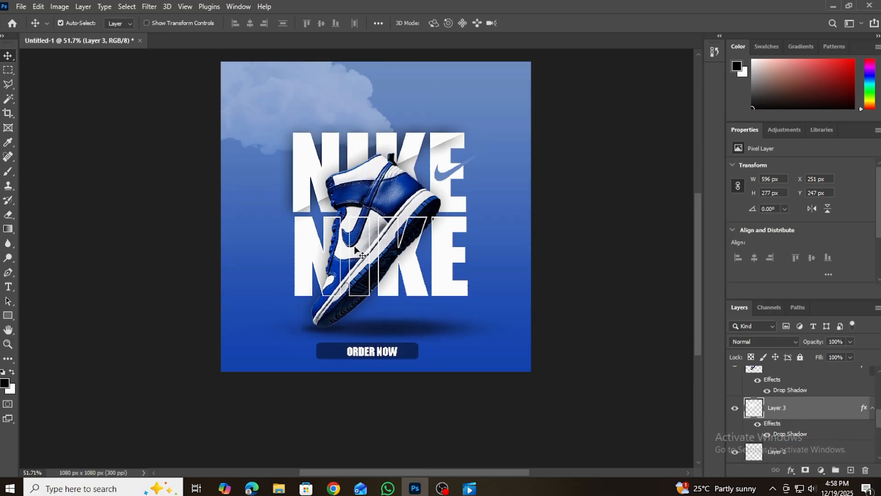
- Duplicate the shoe into the poster's upper-left and lower-right corners, partly off the canvas, and hide the cloud layer
left_click(389, 189)
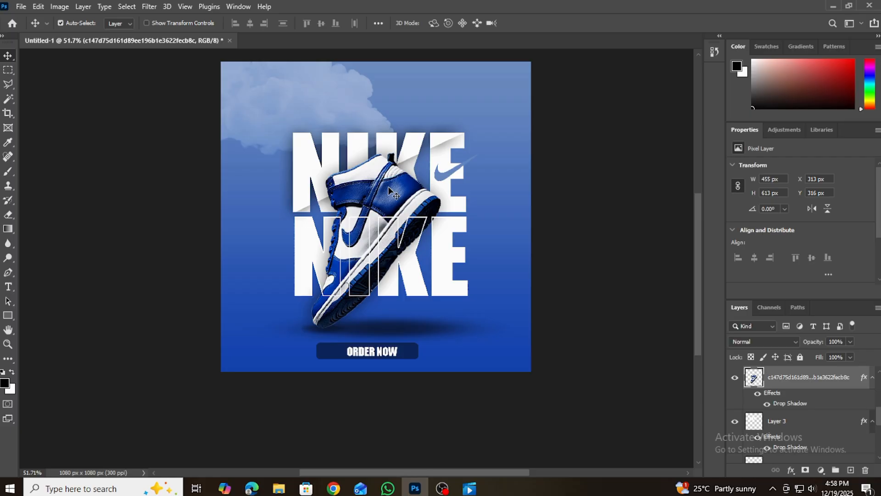
left_click_drag(389, 189, 485, 214)
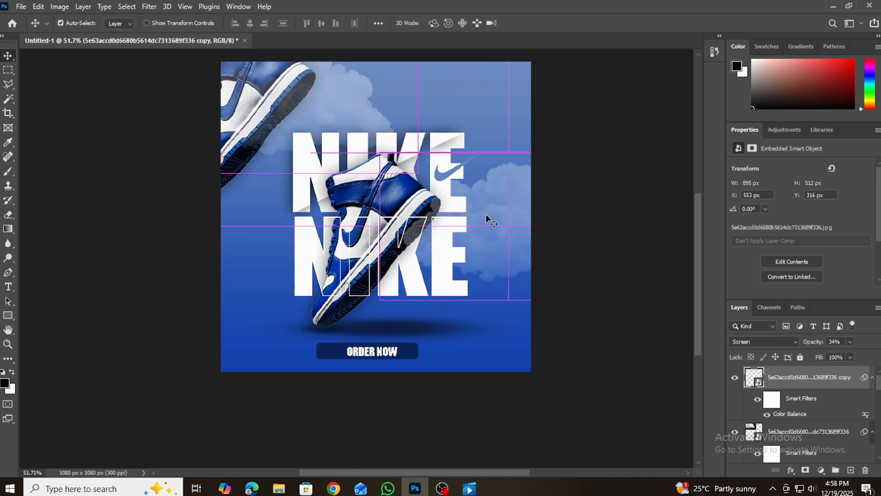
key("ctrl+z")
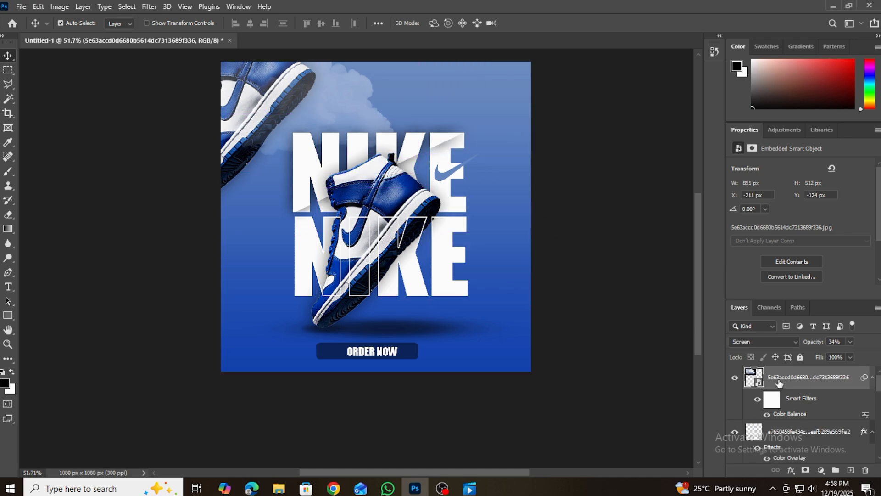
left_click(735, 378)
left_click_drag(283, 127, 531, 343)
- Flip the upper-left shoe copy horizontally and move it further off the canvas corner
left_click(251, 95)
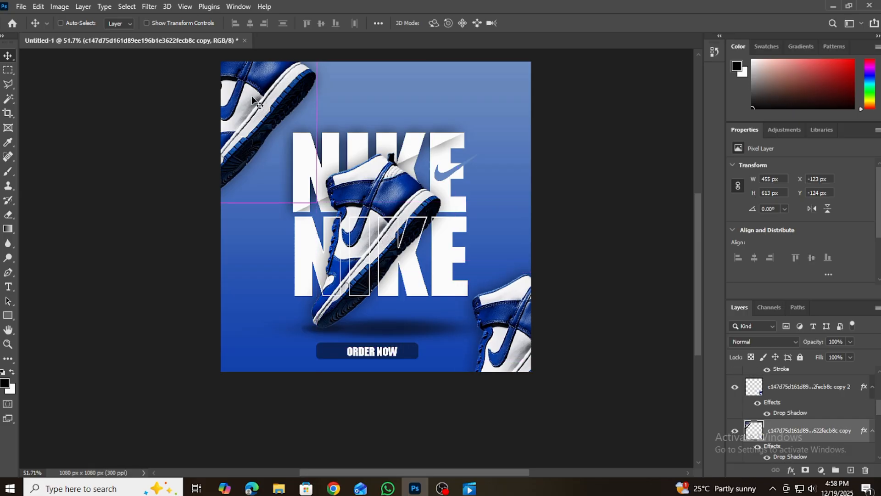
key("ctrl+t")
right_click(256, 101)
left_click(313, 326)
left_click_drag(279, 118, 248, 92)
key("Return")
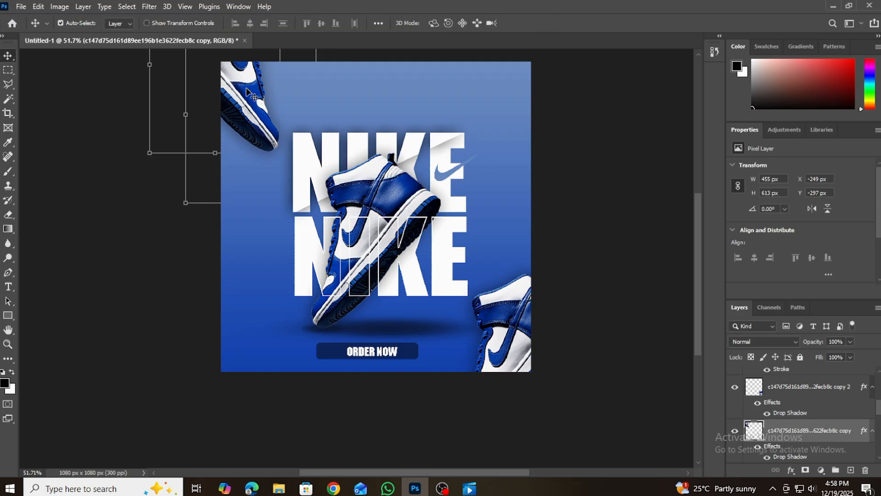
- Apply Motion Blur to the upper-left shoe copy with angle 0° and a distance of 48 pixels
left_click(151, 7)
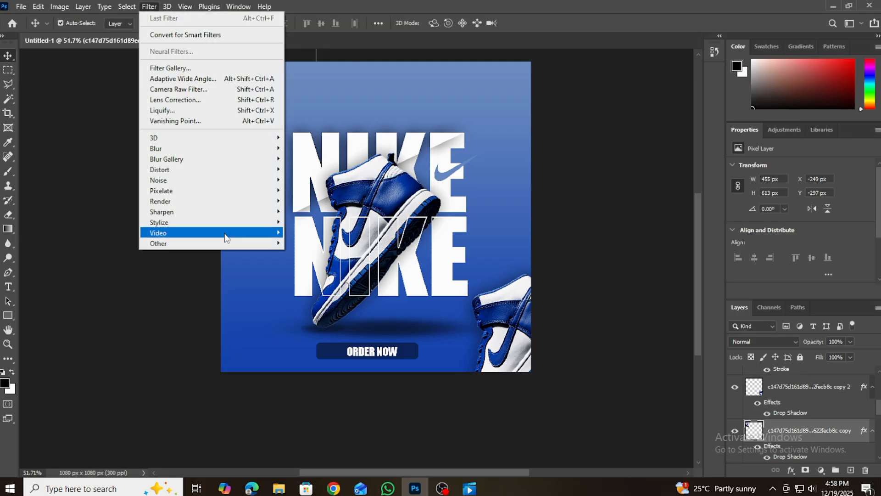
mouse_move(262, 166)
mouse_move(229, 149)
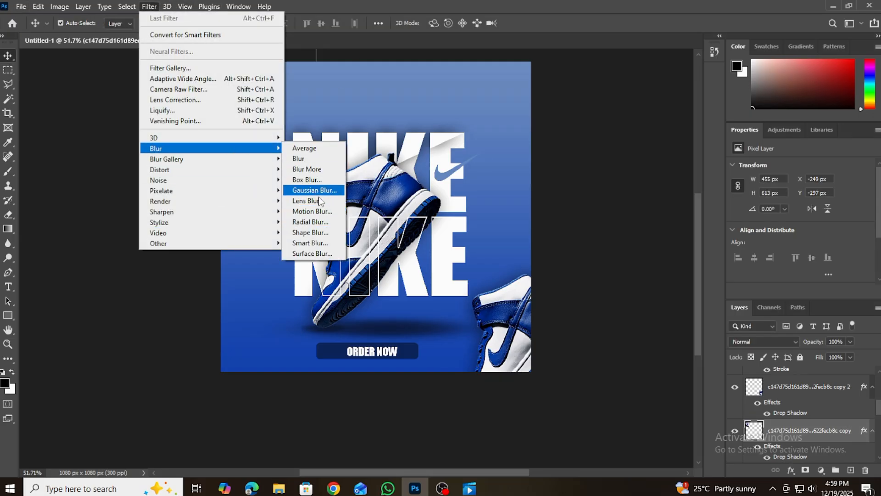
left_click(313, 210)
left_click_drag(362, 279, 380, 278)
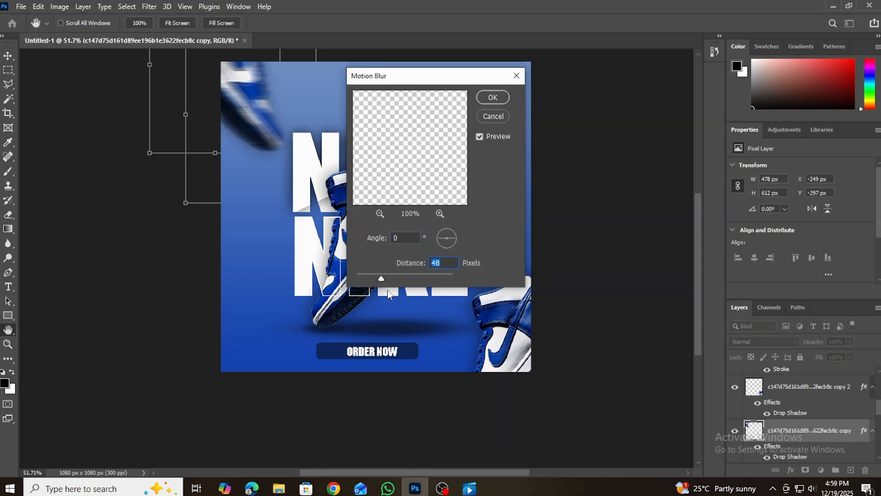
left_click(493, 98)
- Apply Motion Blur with the same settings to the lower-right shoe copy
left_click(505, 320)
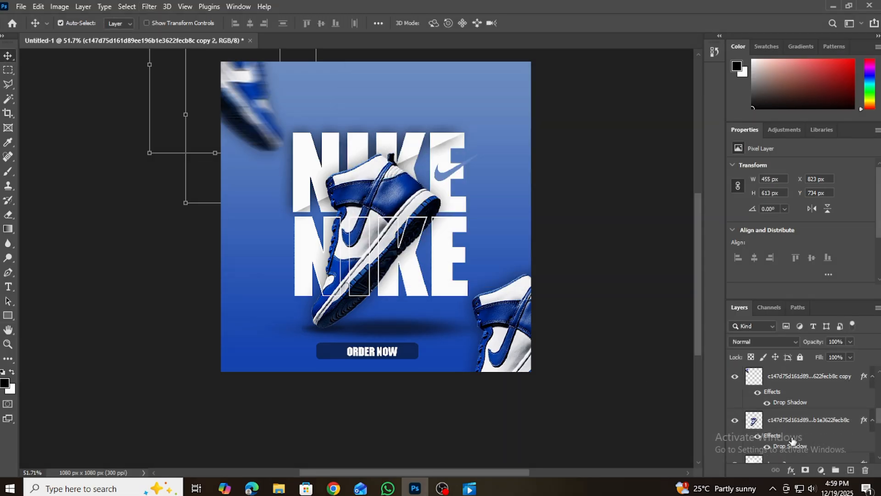
left_click(141, 9)
mouse_move(230, 146)
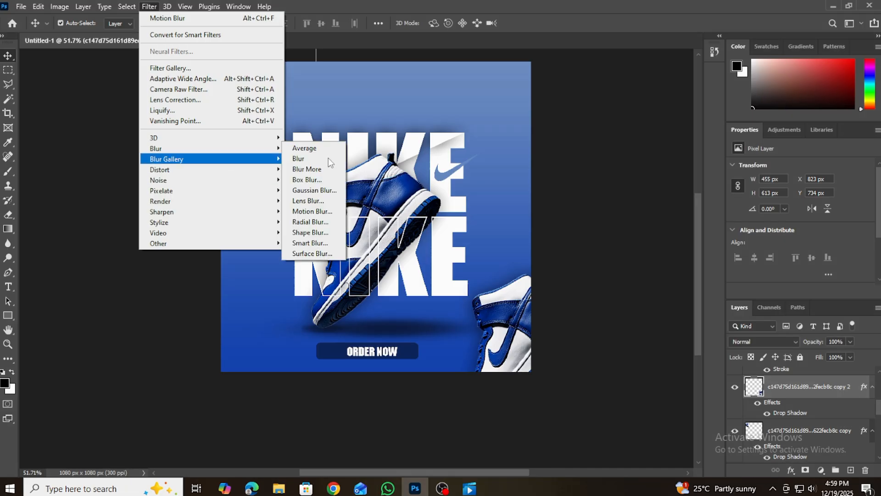
left_click(321, 209)
left_click(495, 96)
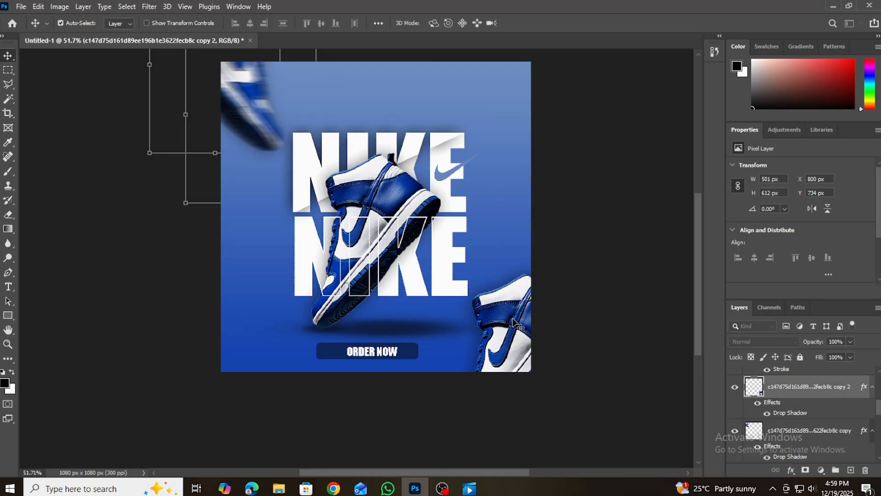
- Apply a Gaussian Blur with a 5.4-pixel radius to the lower-right shoe copy
scroll(477, 307, "up", 1)
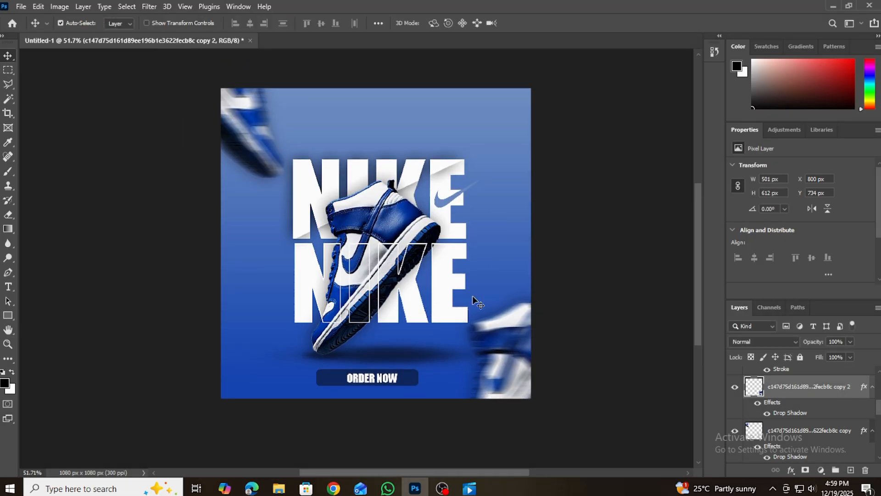
left_click(151, 6)
mouse_move(236, 143)
left_click(321, 189)
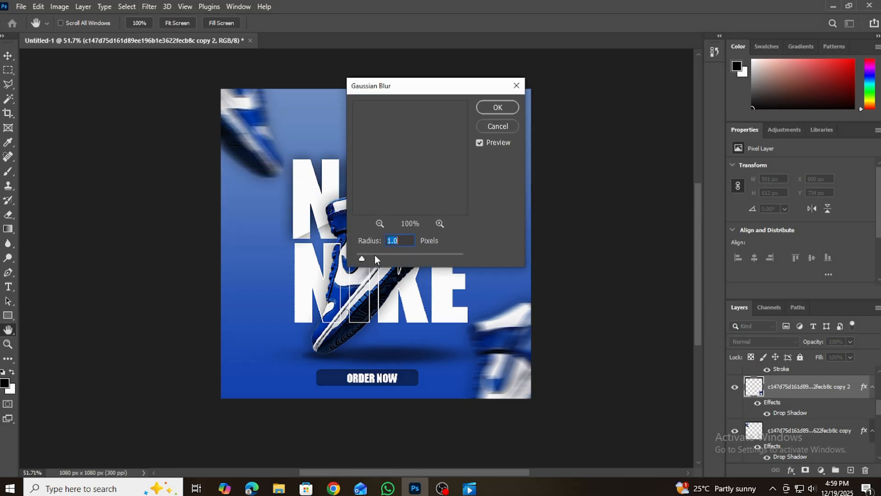
left_click_drag(374, 255, 386, 258)
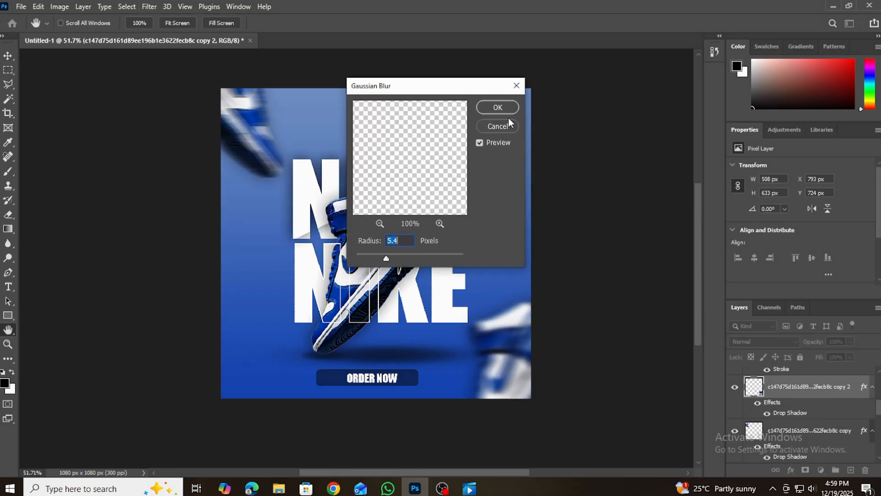
left_click(498, 107)
scroll(477, 285, "down", 1)
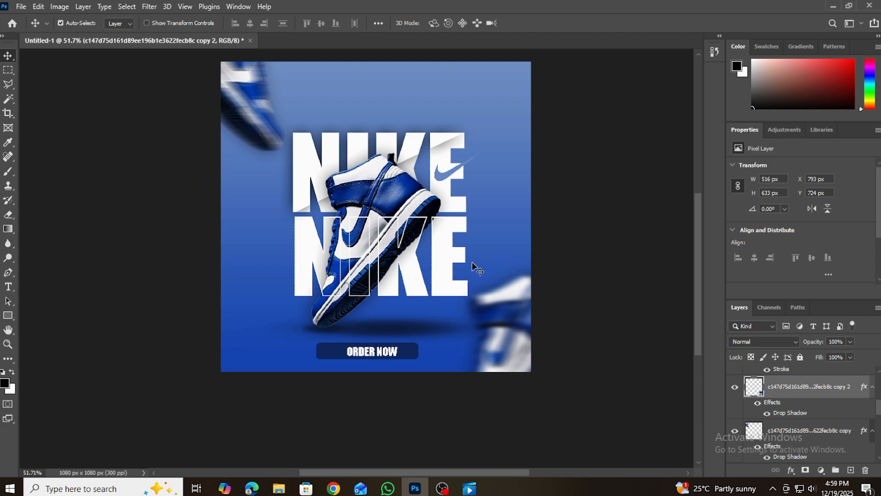
scroll(472, 261, "up", 1)
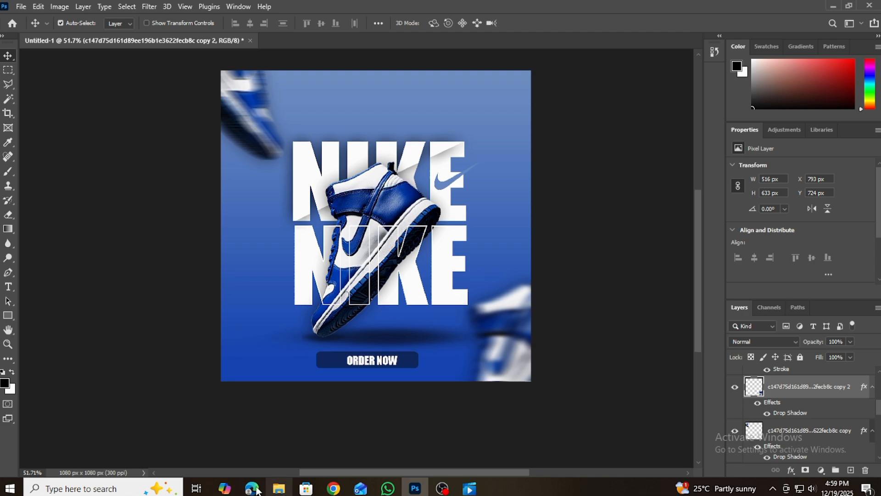
scroll(207, 408, "up", 4)
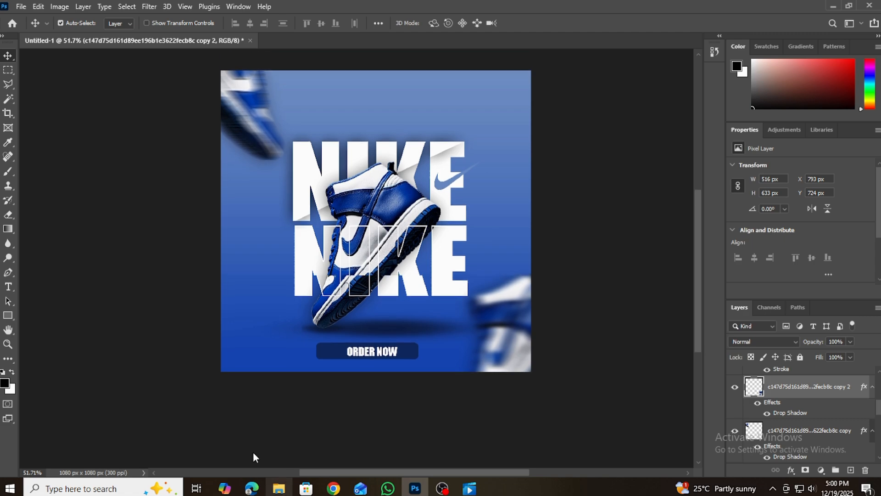
mouse_move(252, 488)
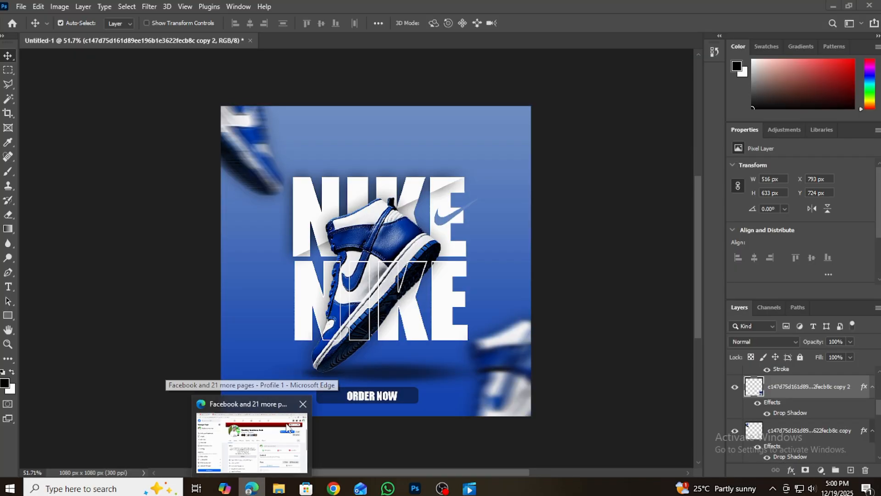
mouse_move(272, 430)
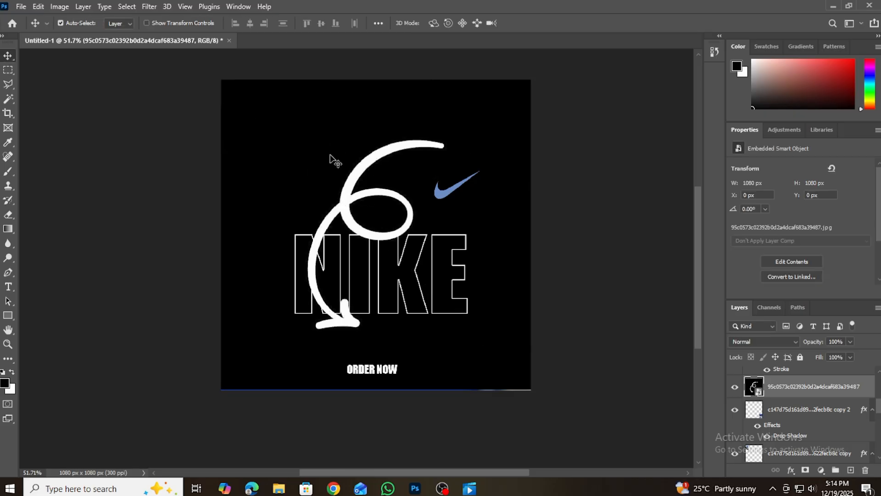
- Copy the white curled arrow to its own layer with the Magic Wand and delete the black-background arrow image
left_click(7, 98)
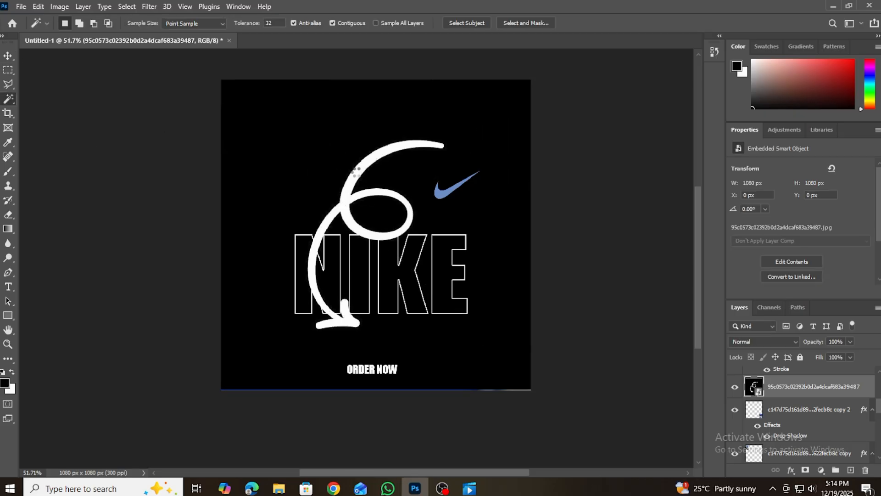
left_click(355, 173)
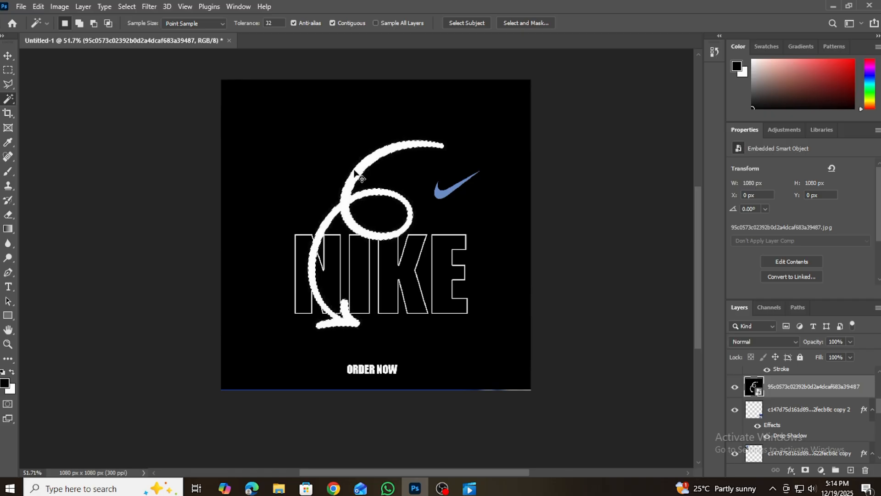
key("ctrl+j")
key("v")
left_click(269, 134)
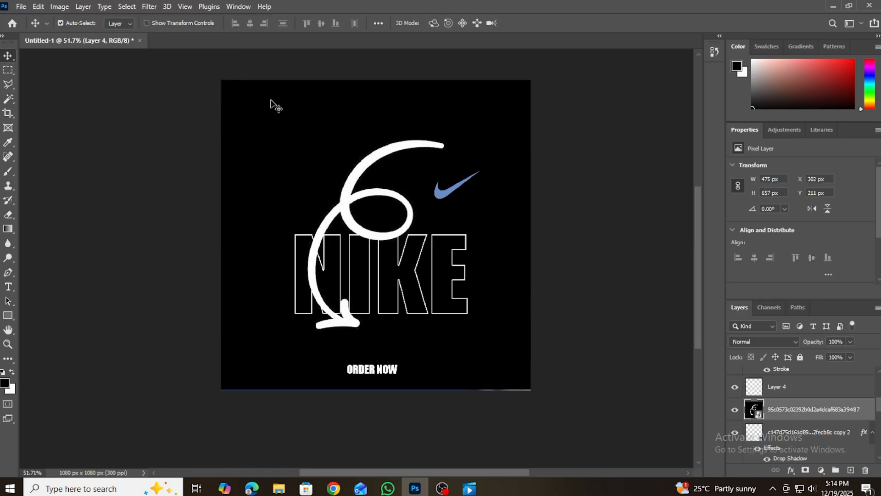
key("Delete")
- Flip the white curled arrow horizontally, scale it down and rotate it beside the lower NIKE text
left_click(366, 180)
key("ctrl+t")
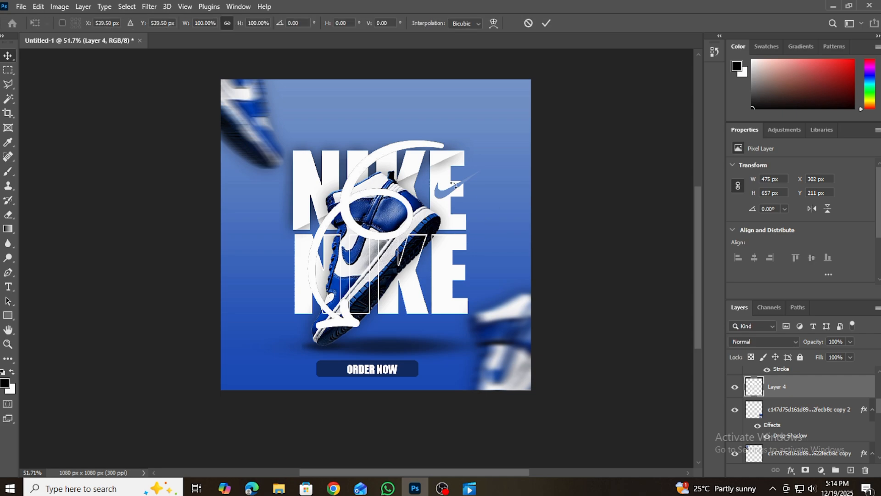
right_click(362, 197)
left_click(395, 414)
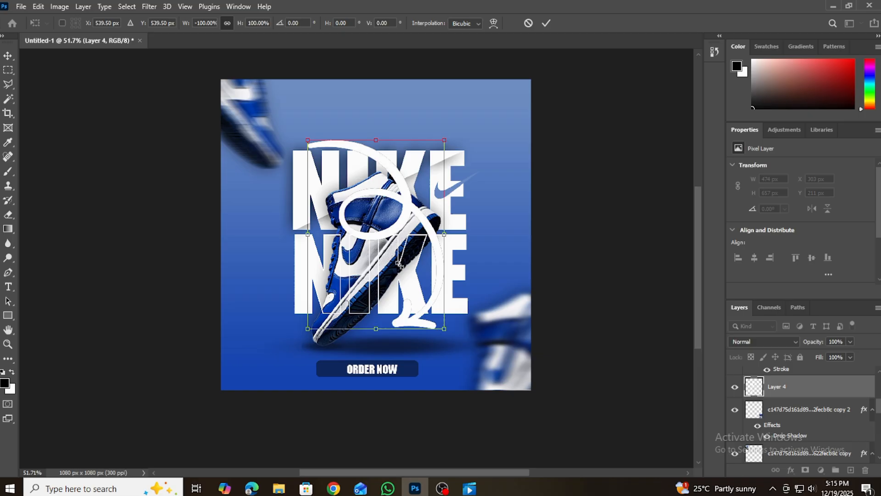
left_click_drag(449, 329, 506, 246)
left_click_drag(498, 337, 445, 244)
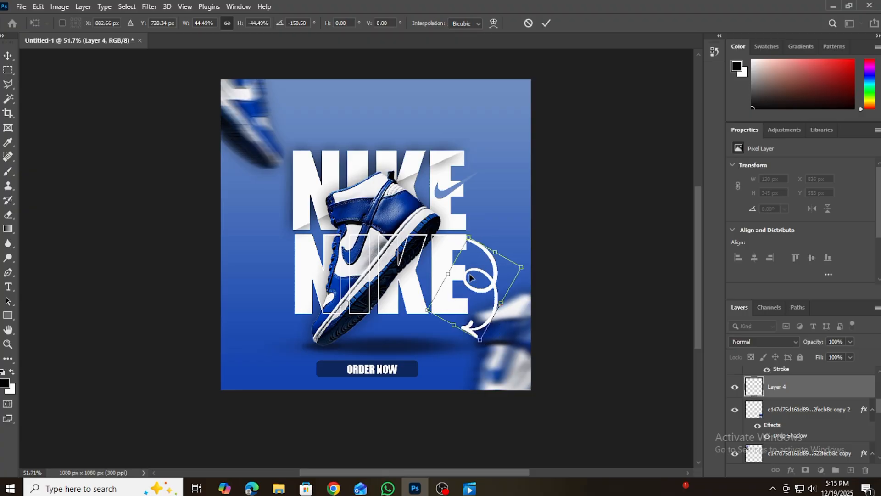
- Position and rotate the curled arrow near the lower-right shoe so its tip points at the ORDER NOW bar
left_click_drag(472, 278, 509, 336)
left_click_drag(551, 318, 466, 347)
left_click_drag(523, 335, 522, 341)
left_click_drag(481, 345, 490, 347)
left_click(545, 23)
scroll(453, 274, "down", 1)
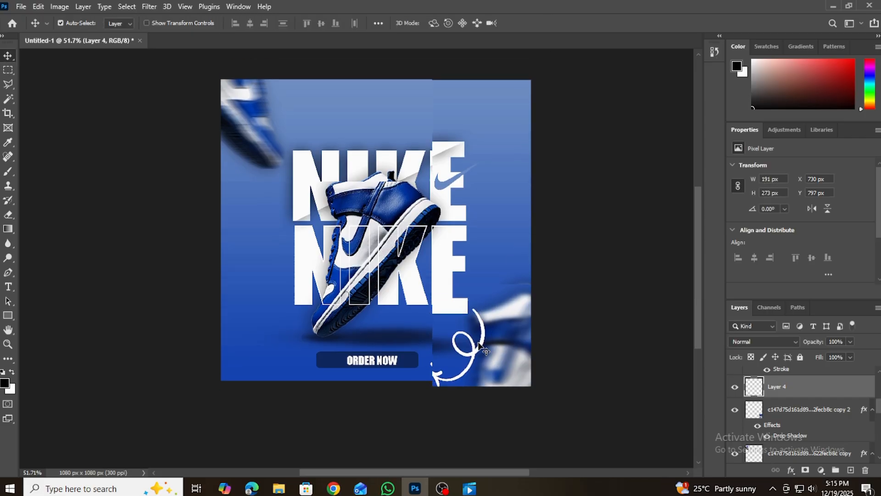
scroll(453, 274, "up", 2)
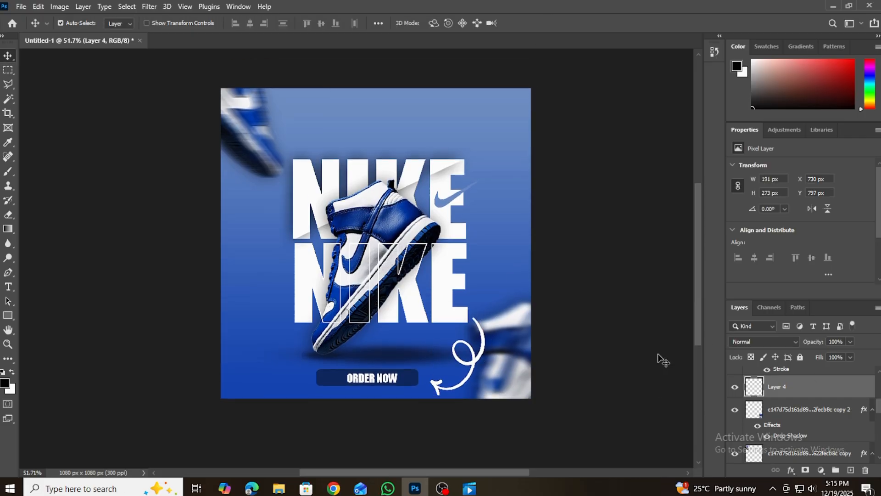
- Apply a white Color Overlay to the curled arrow layer, leaving Outer Glow and Drop Shadow off
left_click(791, 470)
left_click(709, 280)
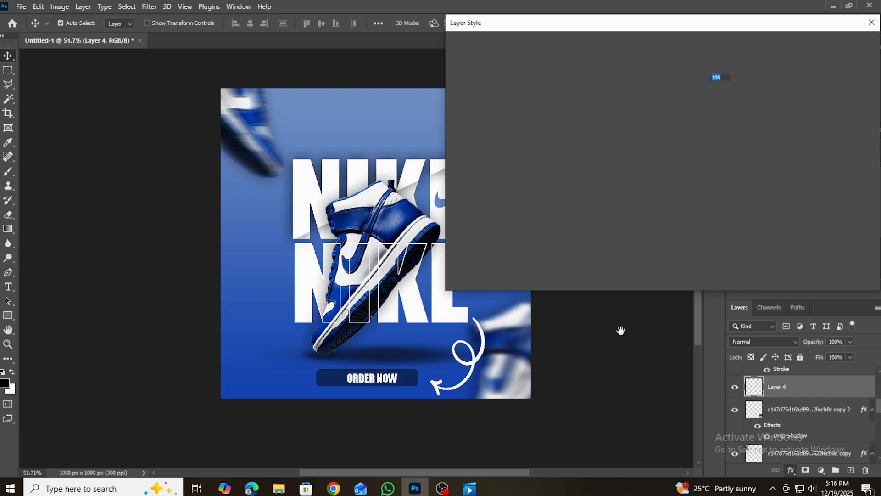
left_click(463, 221)
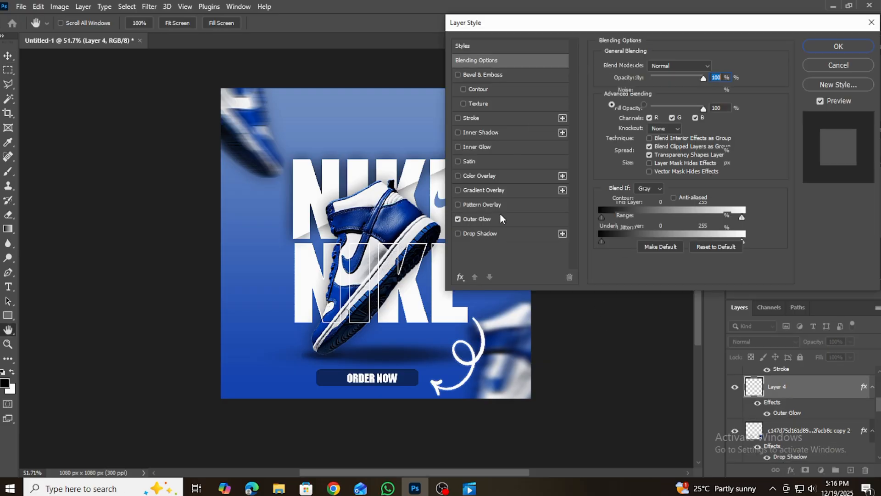
left_click(458, 219)
left_click(458, 233)
left_click(458, 234)
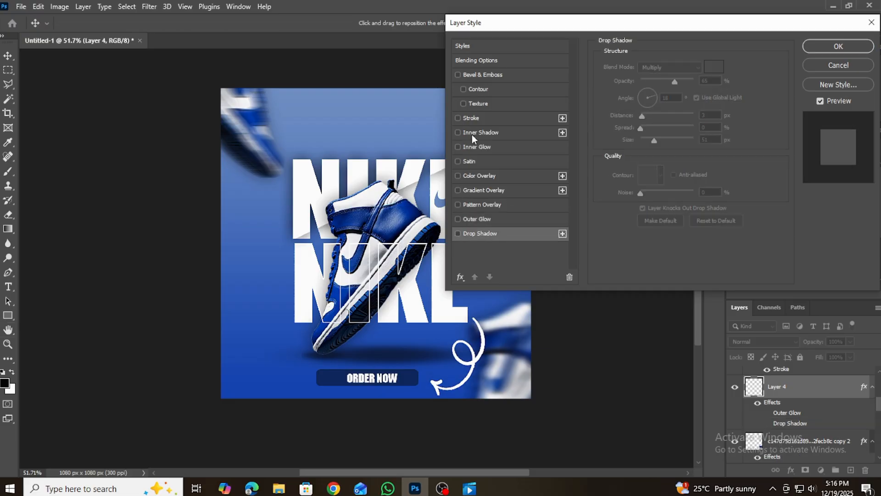
left_click(476, 174)
left_click(715, 67)
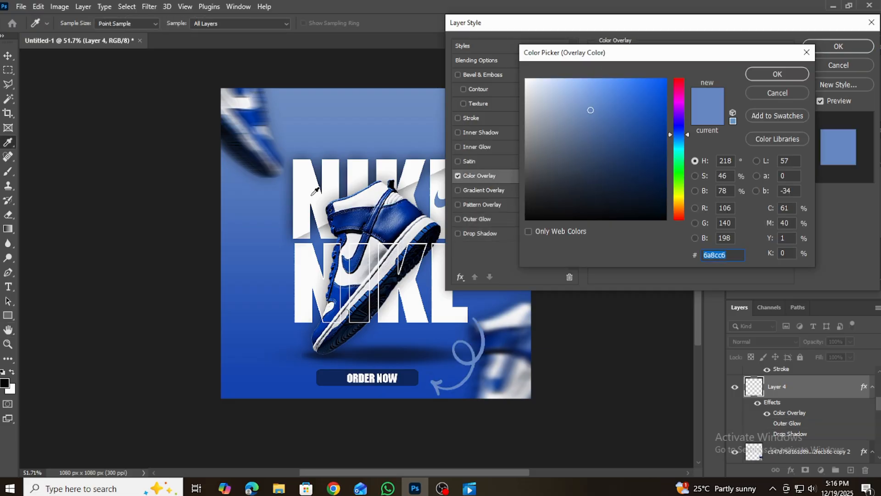
type("ffffff")
key("Return")
left_click(820, 44)
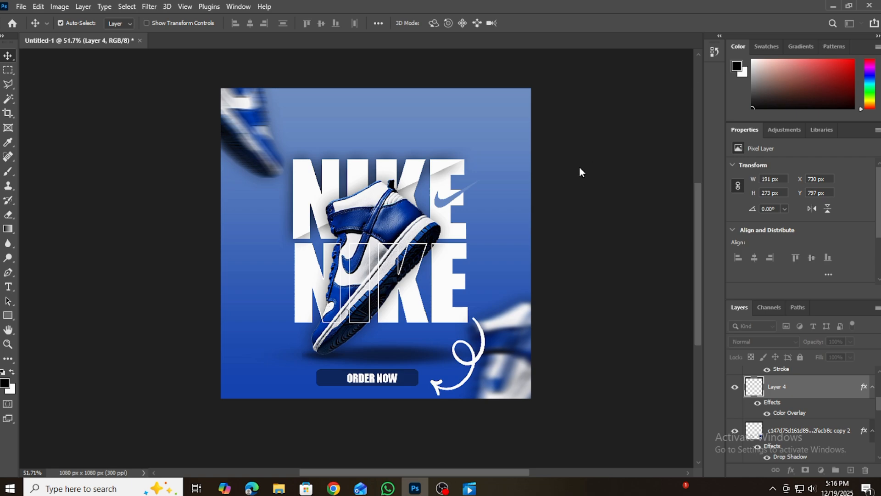
scroll(579, 168, "down", 1)
left_click(833, 45)
left_click(733, 48)
scroll(601, 236, "up", 2)
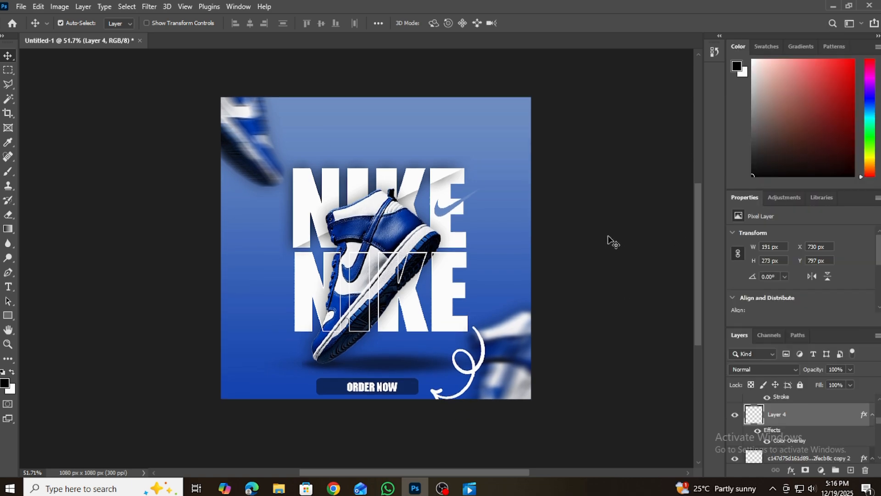
scroll(500, 261, "down", 1)
- Place the black-background Nike logo image on the poster and scale it to about 50%
left_click(278, 488)
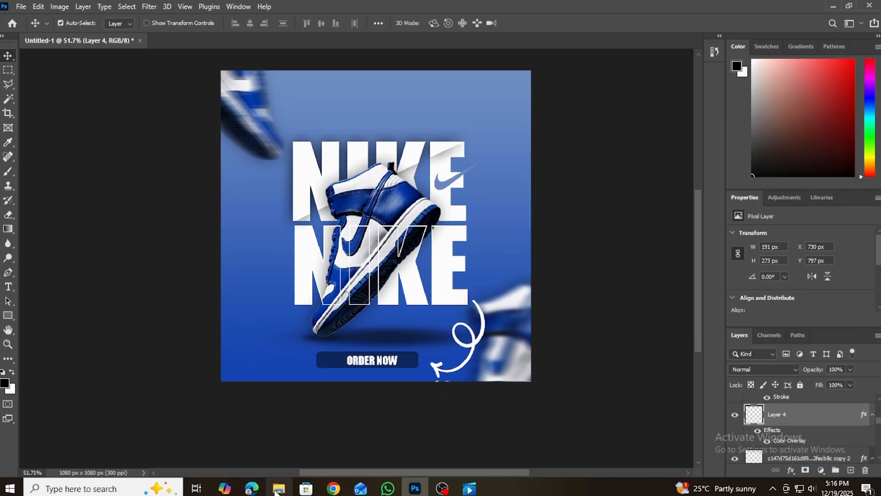
left_click_drag(500, 188, 384, 260)
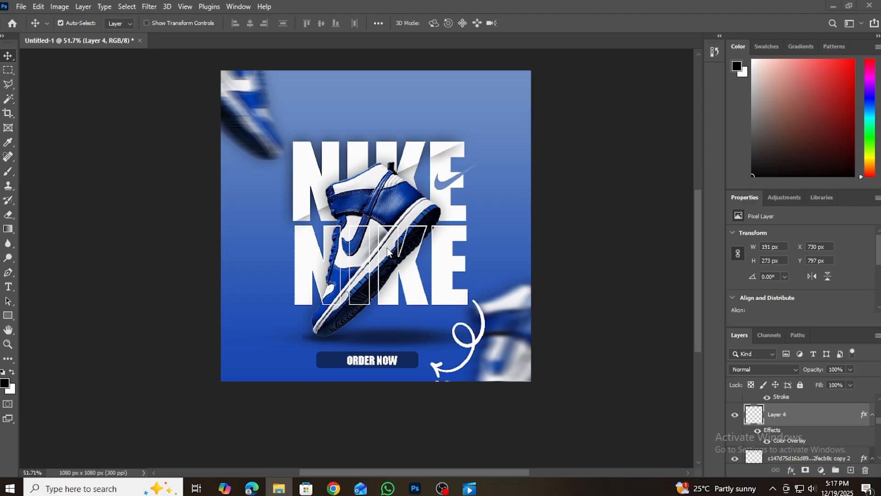
left_click_drag(388, 245, 387, 250)
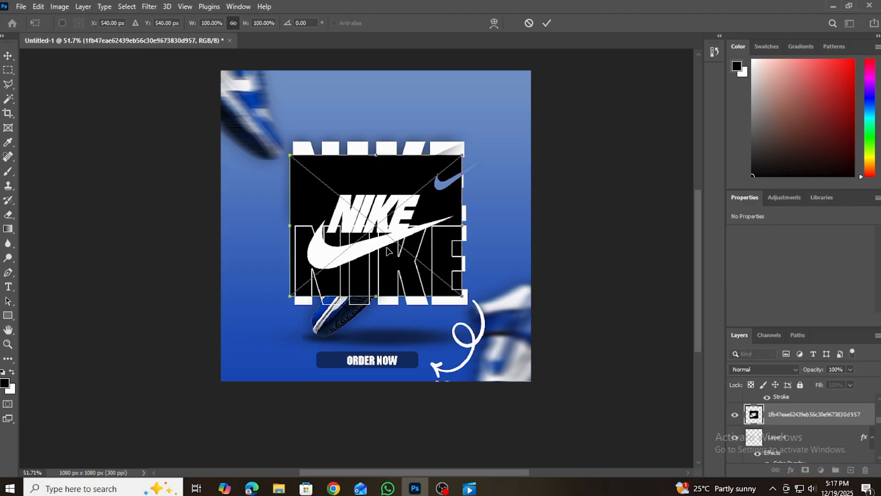
left_click_drag(466, 294, 377, 226)
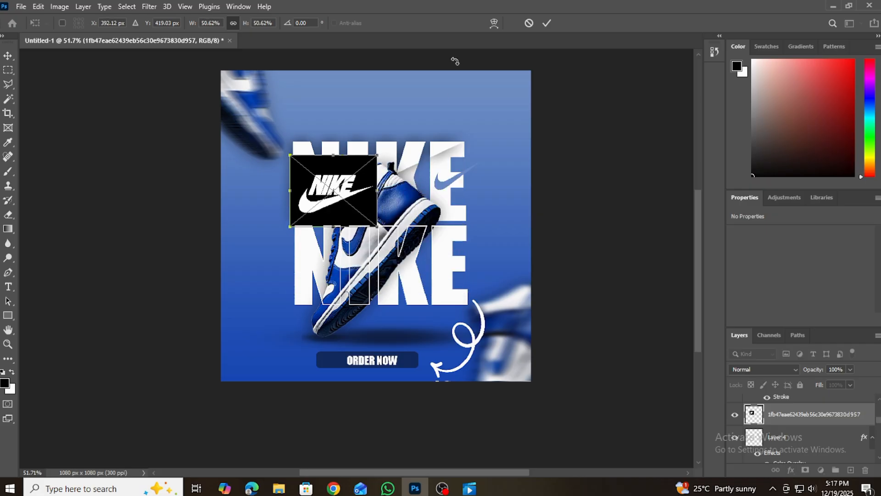
left_click(545, 22)
- Rasterize the Nike logo layer and remove its black background with the Magic Wand
left_click(8, 99)
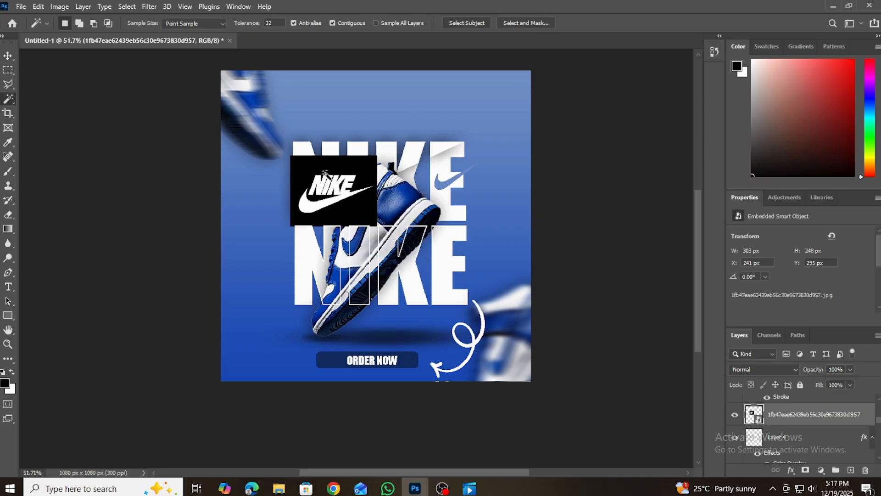
left_click(311, 164)
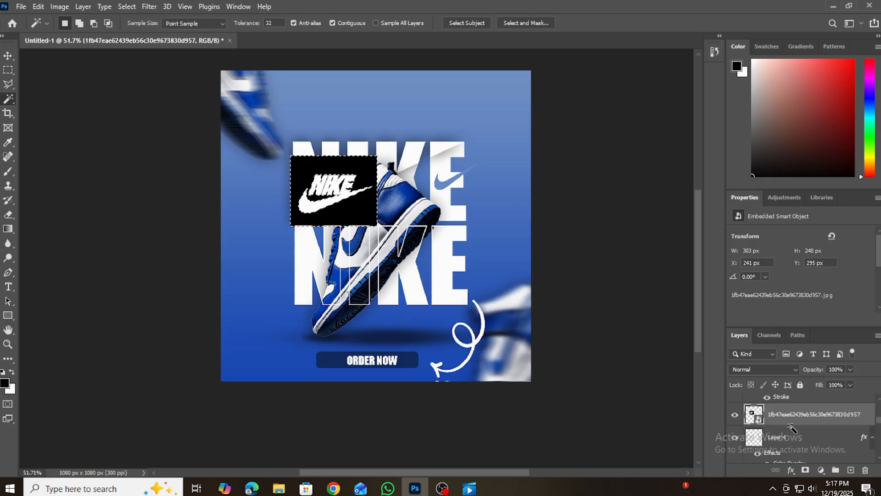
right_click(789, 413)
left_click(670, 206)
key("Delete")
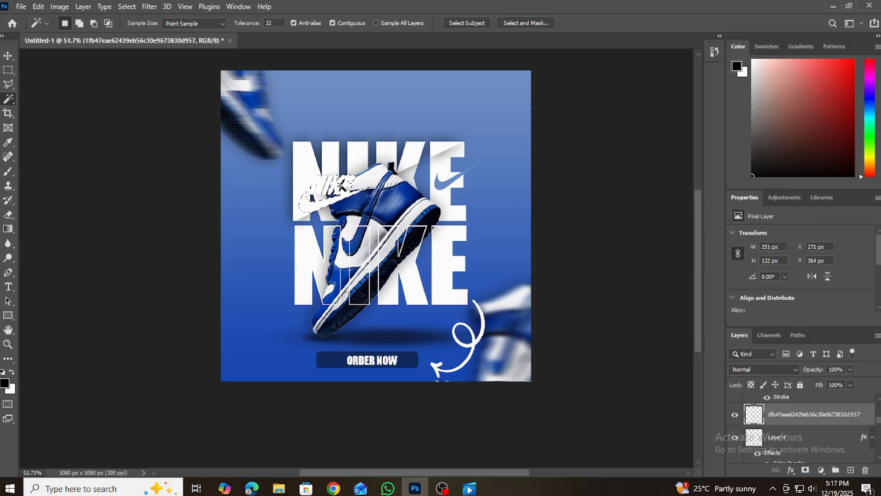
key("ctrl+d")
- Enlarge the white Nike logo to about 129% and place it above the stacked NIKE text
left_click(9, 56)
key("ctrl+t")
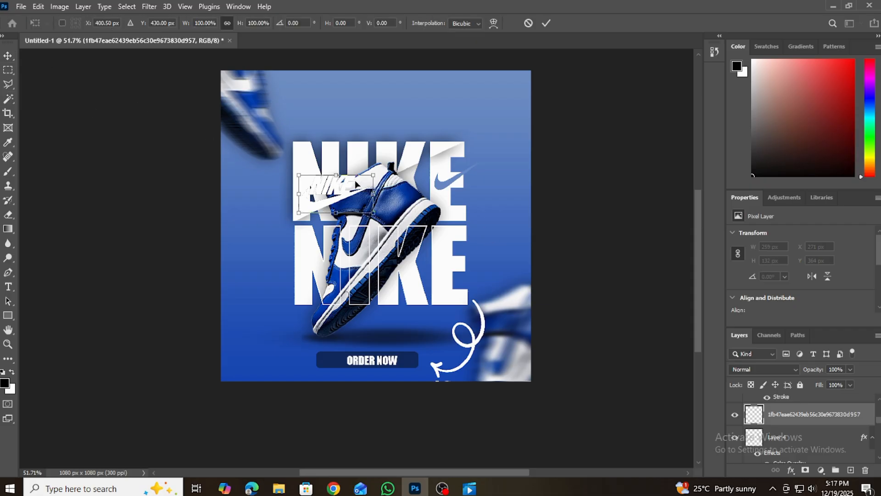
left_click_drag(373, 175, 409, 110)
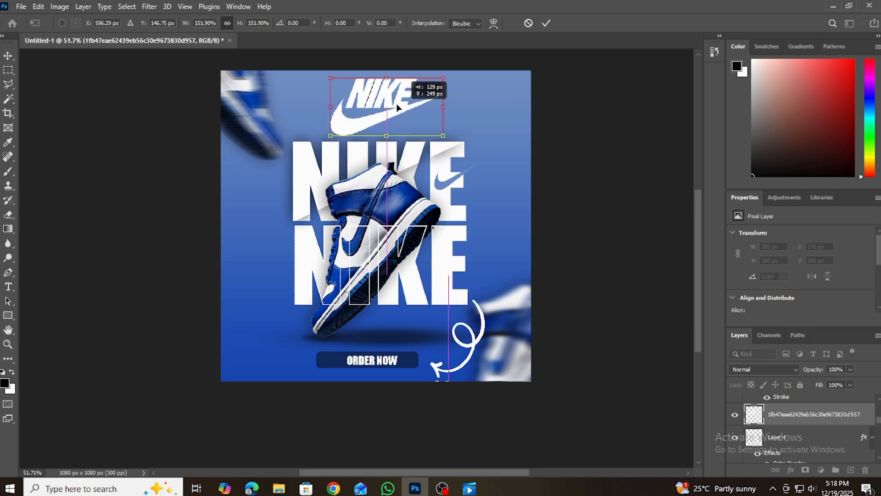
mouse_move(447, 76)
left_mouse_down()
mouse_move(473, 60)
mouse_move(434, 82)
left_mouse_up()
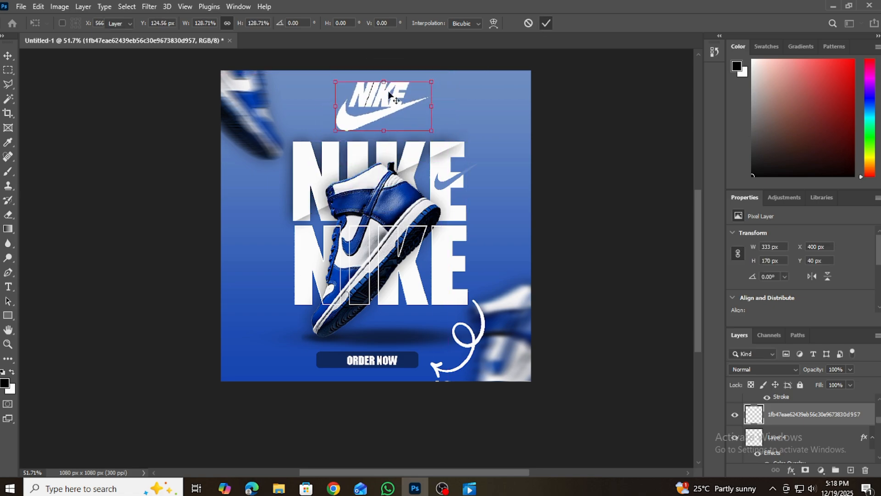
left_click(546, 23)
- Apply a white Color Overlay to the Nike logo layer, leaving Outer Glow off
double_click(800, 419)
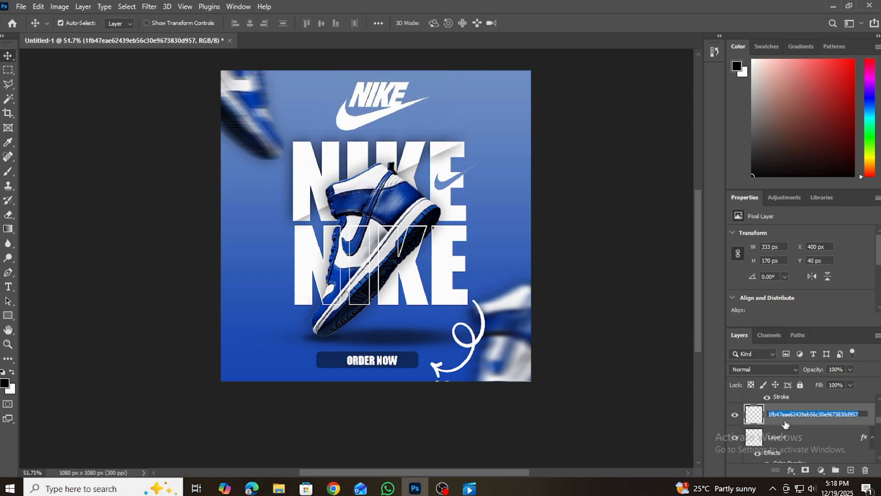
left_click(776, 423)
double_click(748, 416)
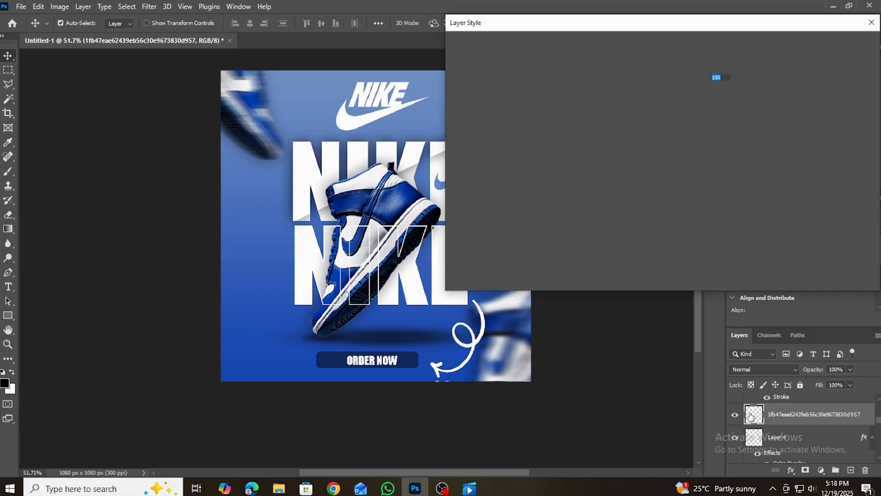
left_click(458, 219)
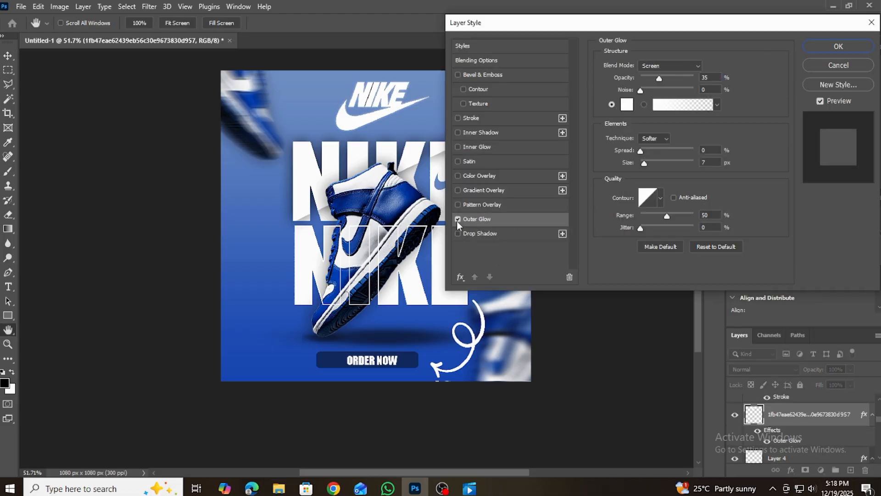
left_click(458, 218)
left_click(499, 177)
key("Return")
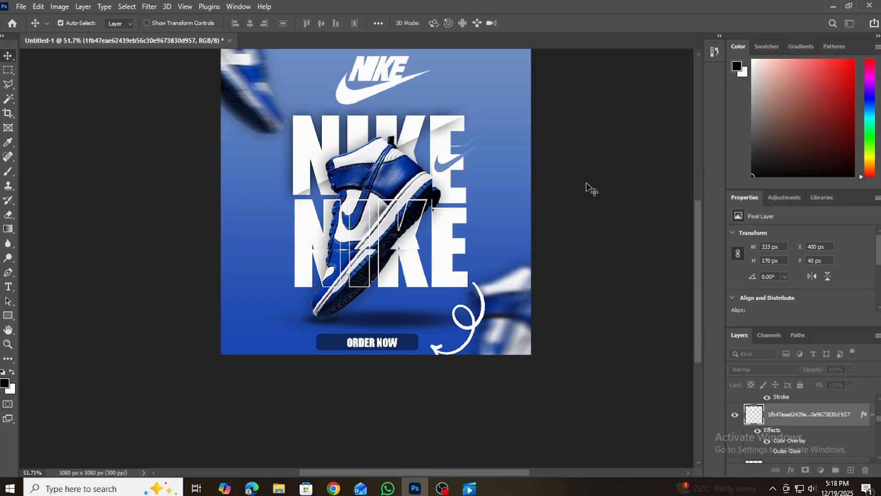
- Set the Nike logo's Color Overlay to navy 0d2962, sampled from the ORDER NOW bar
double_click(753, 418)
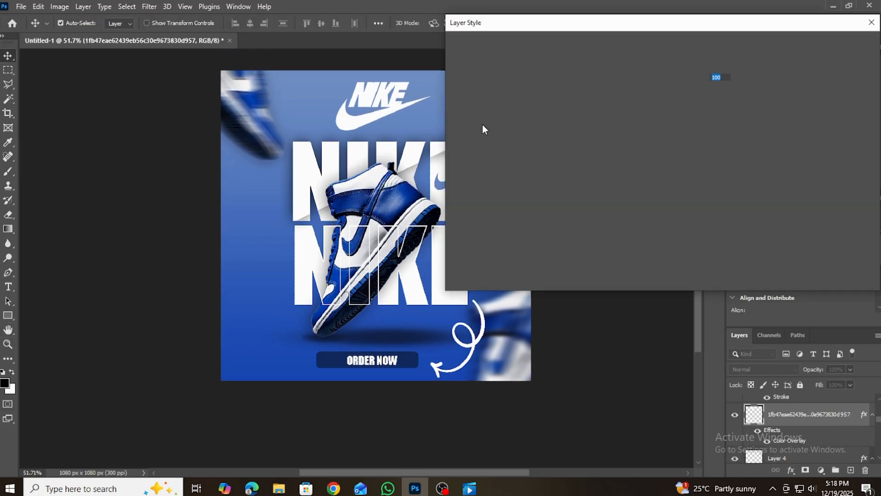
left_click(492, 178)
left_click(644, 65)
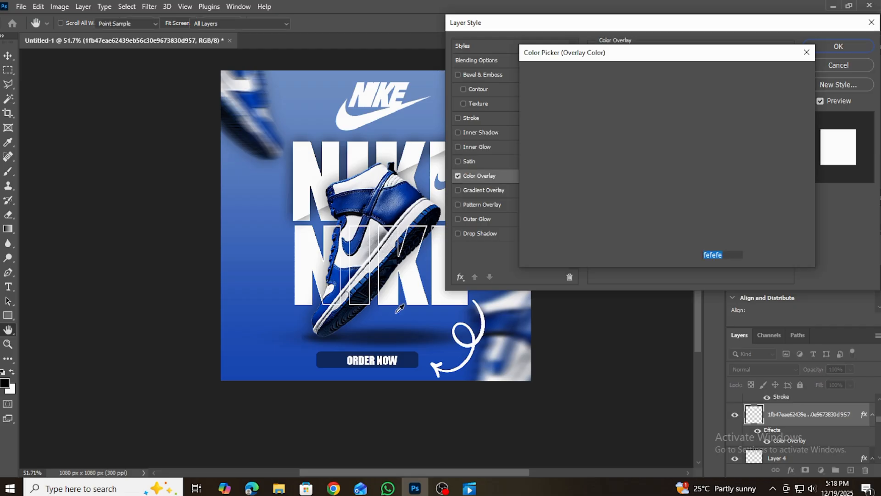
left_click(399, 202)
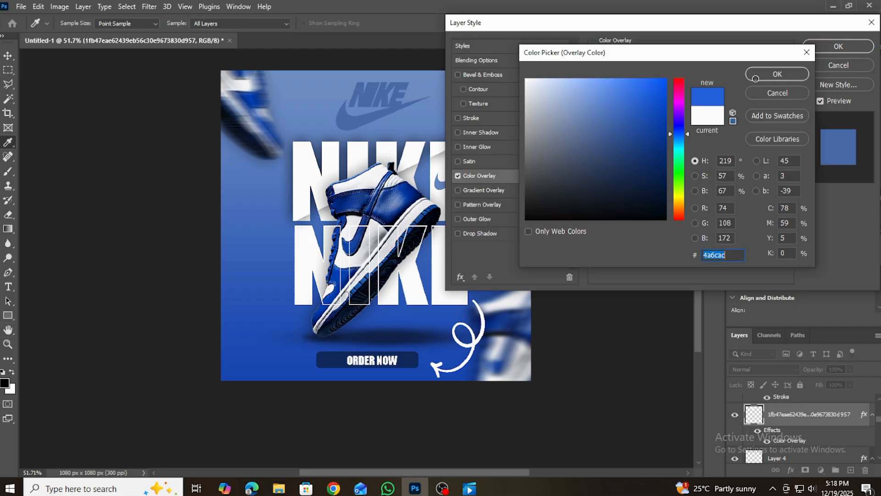
left_click_drag(756, 78, 703, 74)
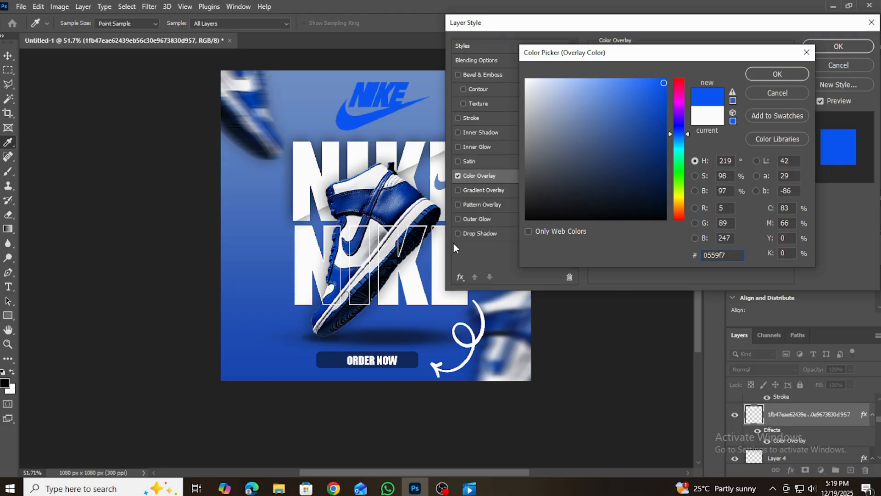
left_click(404, 365)
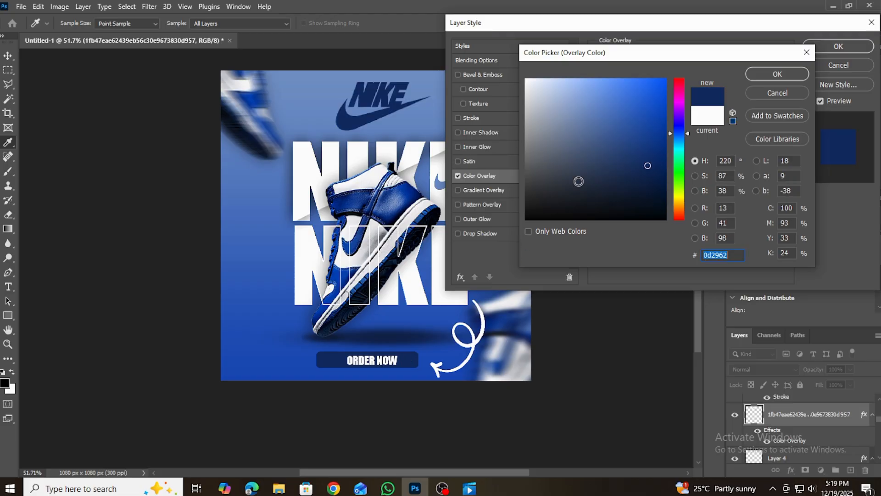
left_click(760, 77)
left_click(825, 50)
scroll(310, 257, "up", 1)
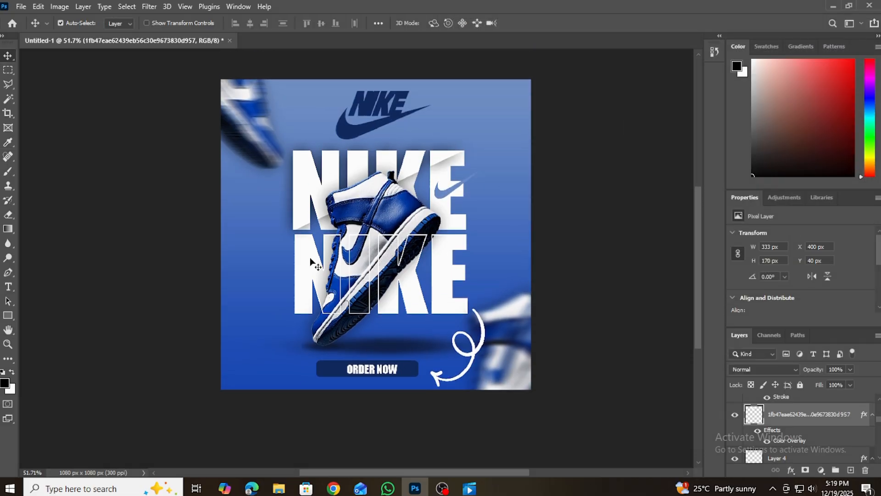
- Place the image with the Facebook, Instagram and TikTok icons on the poster
left_click(277, 490)
left_click_drag(545, 169, 396, 225)
left_click_drag(385, 244, 385, 243)
key("Return")
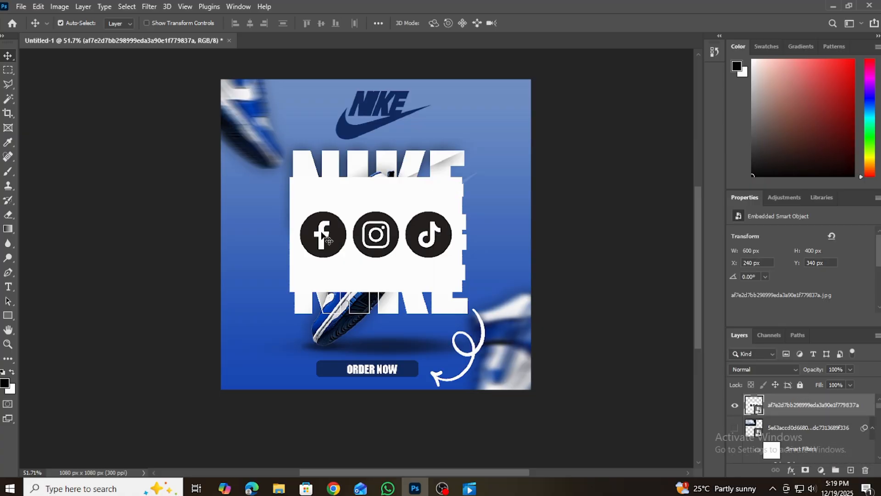
- Rasterize the social icons layer and delete its white background with the Magic Wand
left_click(362, 202)
right_click(788, 405)
left_click(673, 208)
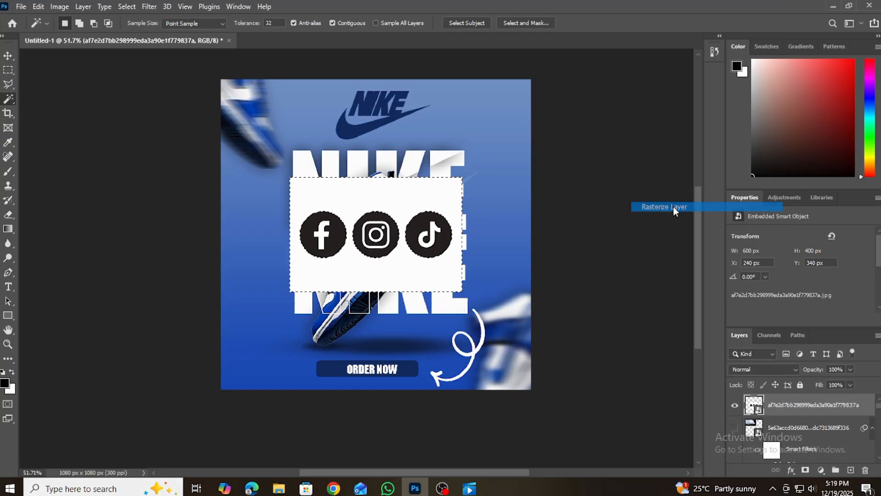
key("Delete")
- Delete the white symbol fills inside the TikTok, Instagram and Facebook icons with the Magic Wand, and clear the selection
left_click(435, 238)
key("Delete")
left_click(377, 236)
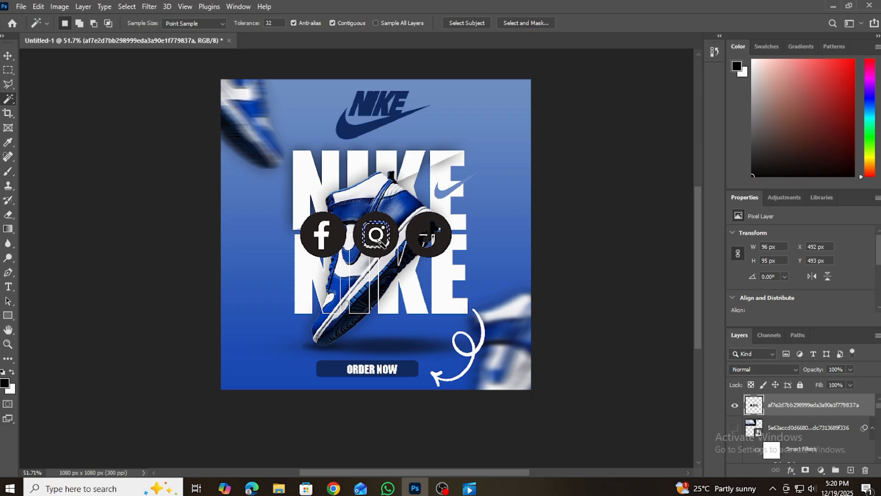
key("Delete")
left_click(376, 241)
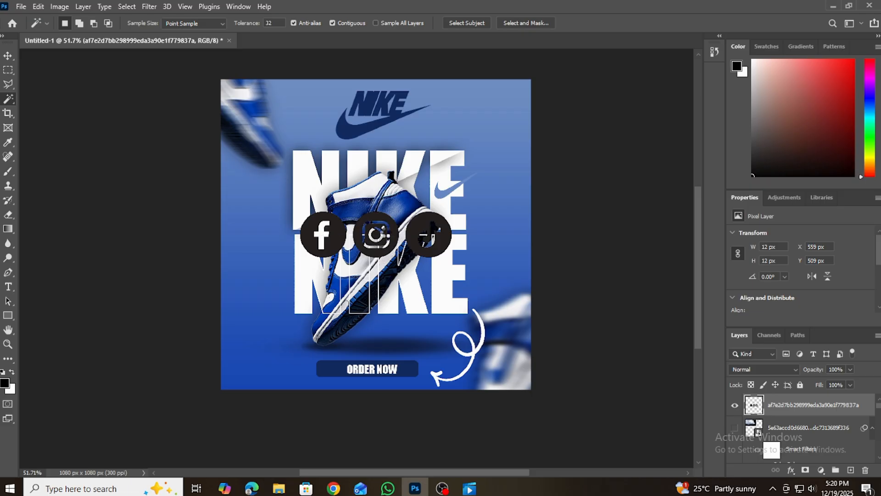
left_click(322, 237)
key("Delete")
key("v")
key("ctrl+d")
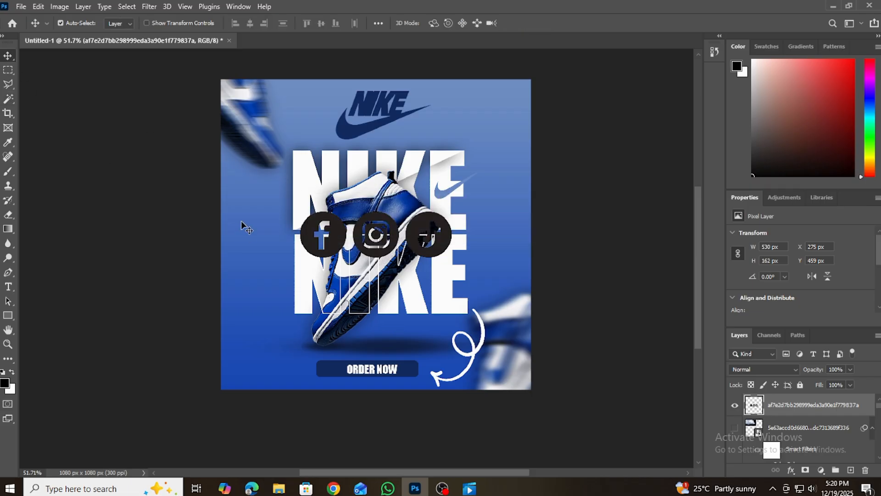
- Scale the social icons down to about 190 px wide and place them beside the stacked NIKE text, near the poster's left edge
key("ctrl+t")
left_click_drag(452, 235, 258, 243)
left_click(546, 23)
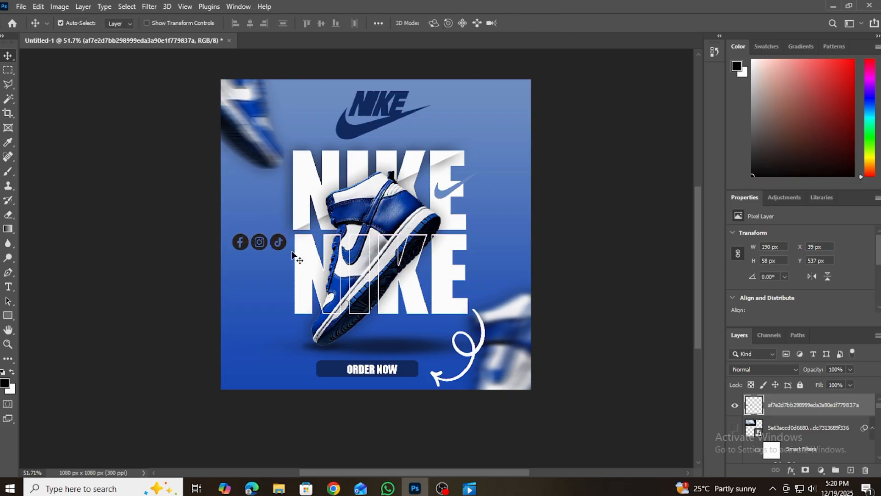
- Apply a navy Color Overlay and a Stroke to the social icons layer
double_click(753, 408)
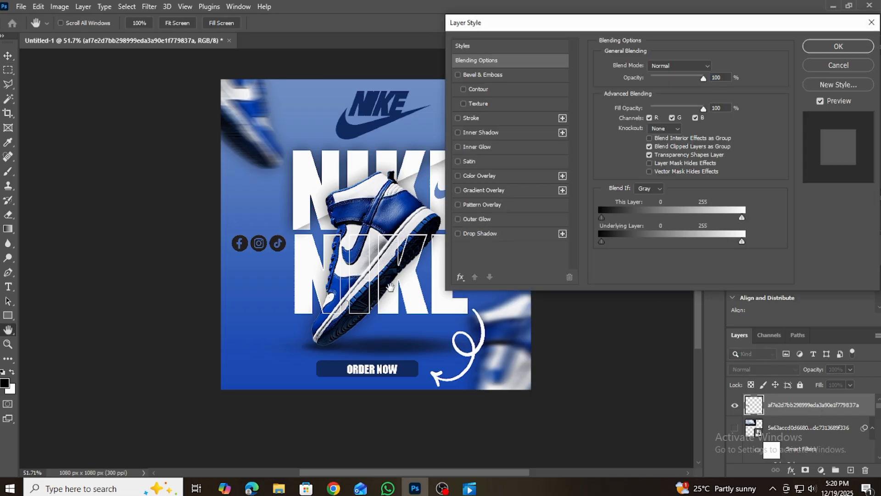
left_click(489, 177)
left_click(458, 118)
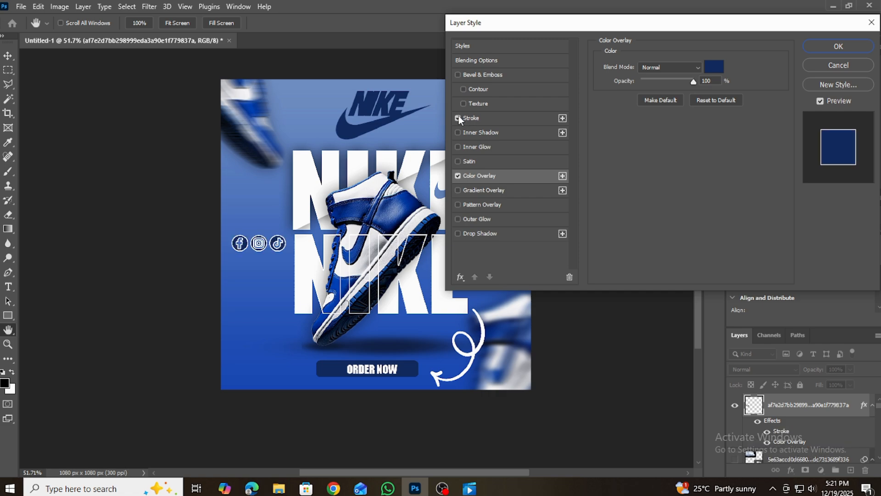
left_click_drag(682, 66, 638, 68)
left_click(833, 45)
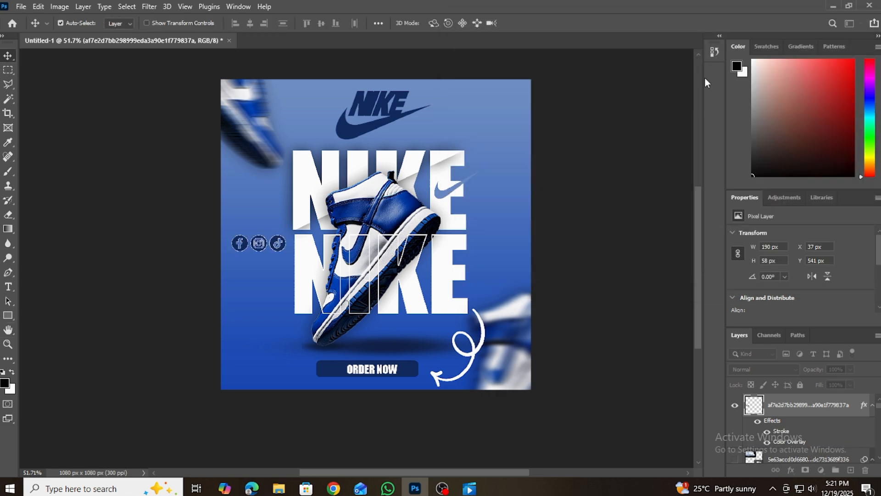
- Change the social icons' Color Overlay to near-white fefefe
left_click(380, 374)
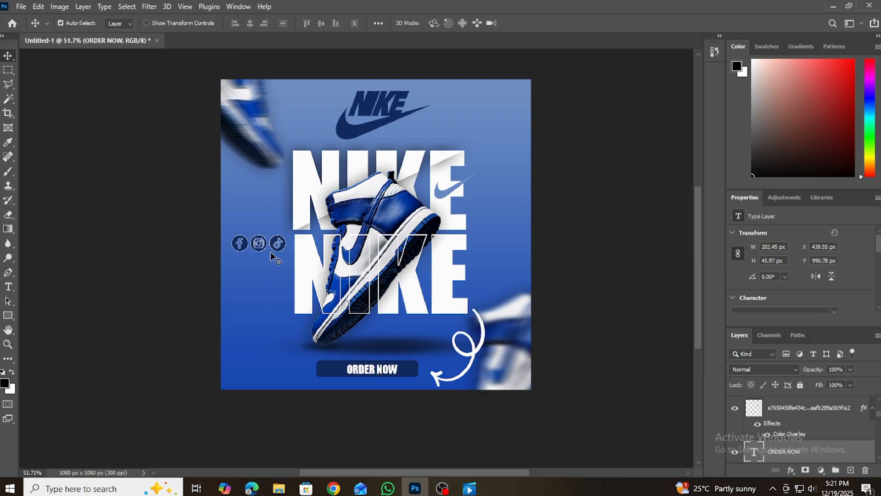
left_click(255, 243)
double_click(785, 401)
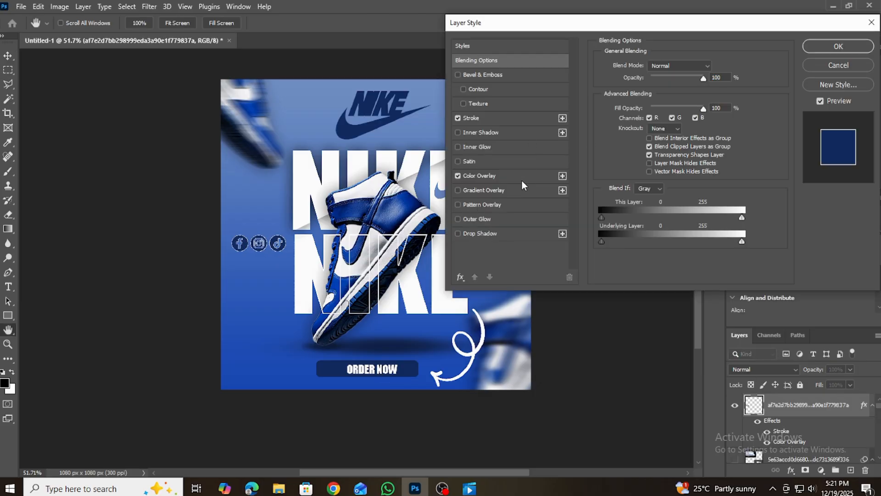
left_click(514, 175)
left_click(714, 67)
left_click(527, 80)
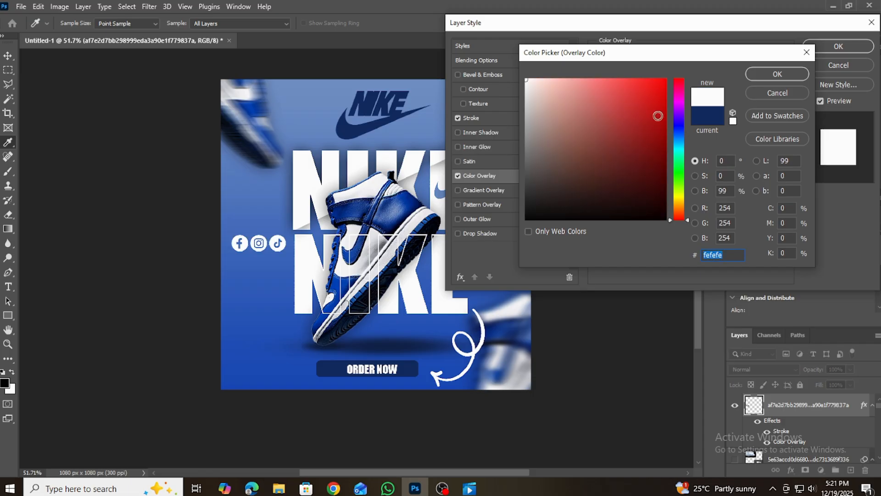
left_click(768, 78)
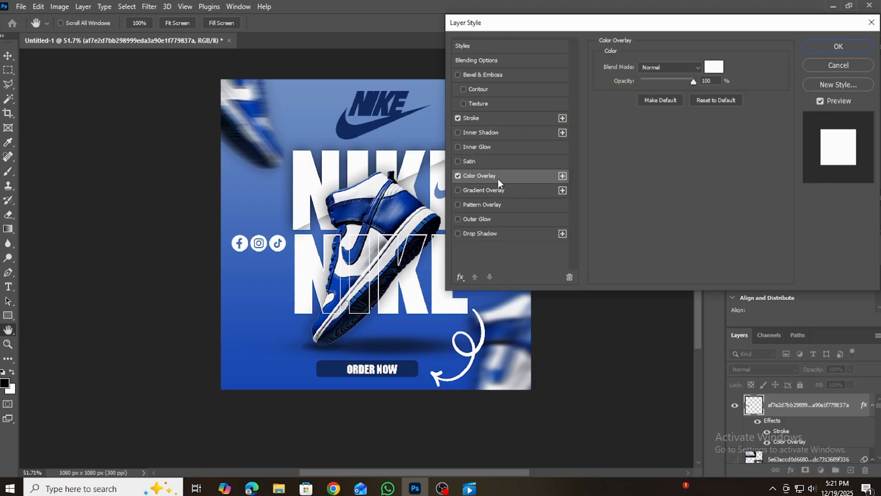
- Turn off the social icons' Stroke and set their Color Overlay to navy 0d2962, sampled from the ORDER NOW bar
left_click(464, 118)
left_click(458, 118)
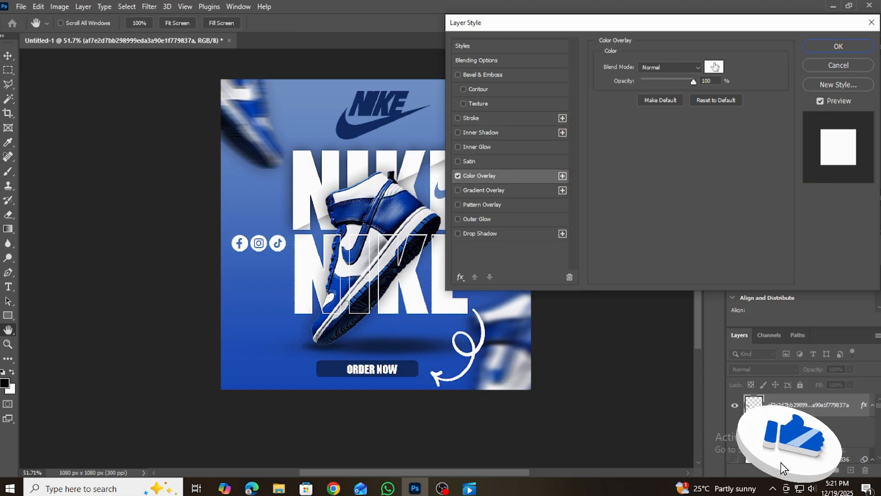
left_click(715, 68)
left_click(330, 369)
mouse_move(649, 159)
left_mouse_down()
mouse_move(648, 142)
mouse_move(650, 179)
mouse_move(647, 166)
left_mouse_up()
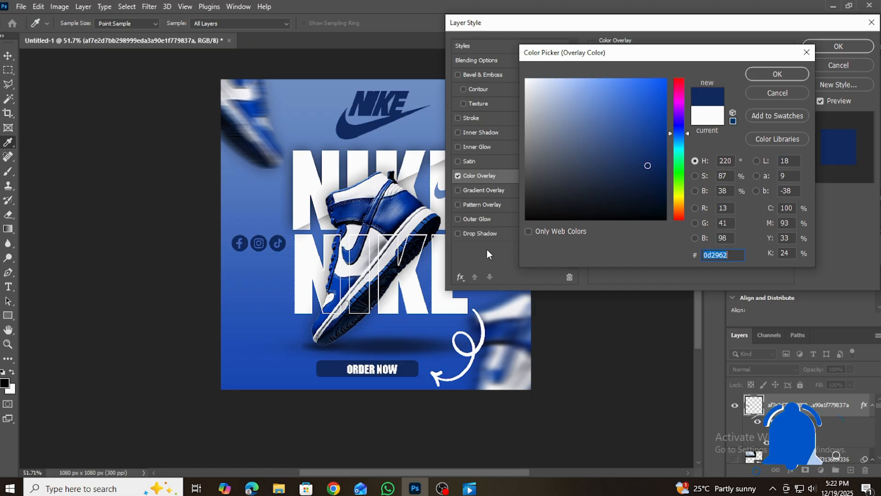
key("Return")
key("Return")
- Duplicate the ORDER NOW text below the social icons and replace the copy's wording with "nike shopers"
left_click(371, 372)
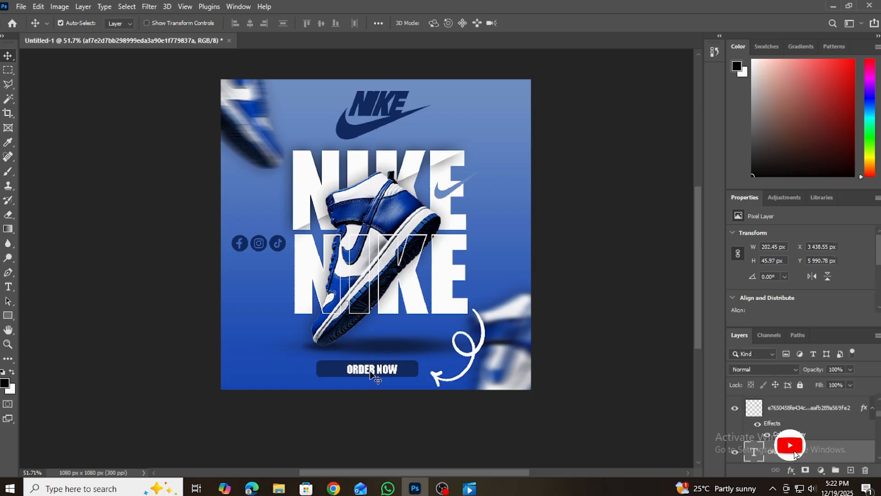
left_click_drag(371, 373, 257, 266)
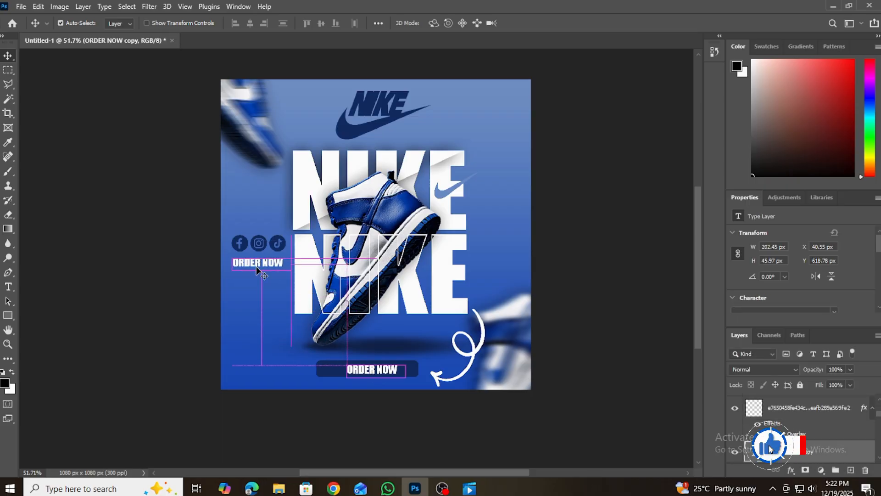
double_click(255, 260)
left_click(255, 261)
type("nike")
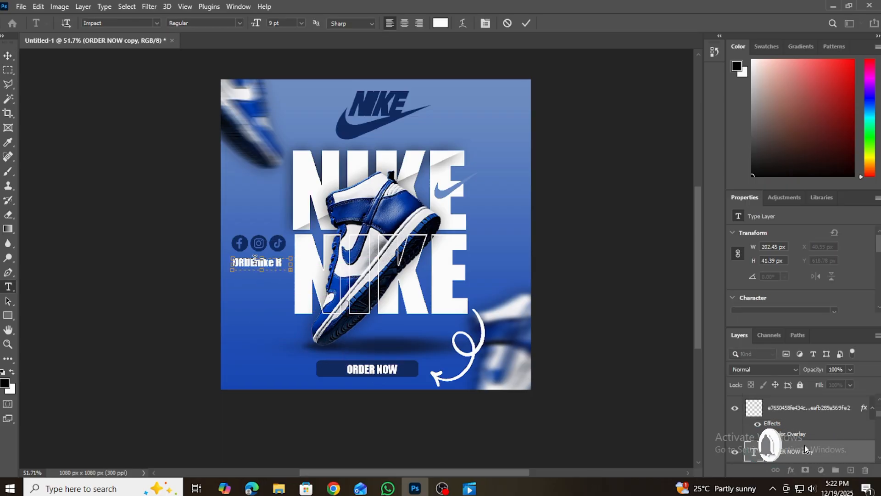
key("BackSpace")
key("BackSpace")
key("BackSpace")
key("BackSpace")
key("BackSpace")
key("BackSpace")
key("BackSpace")
key("BackSpace")
key("BackSpace")
triple_click(271, 263)
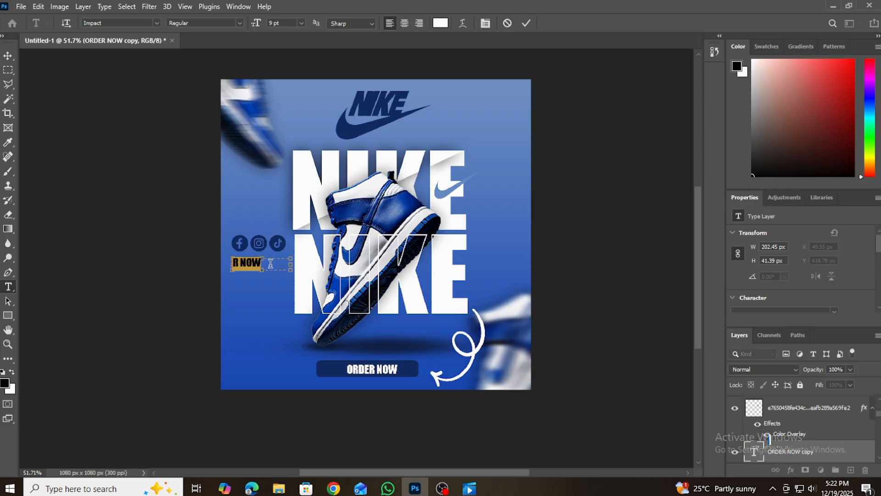
type("nike shoper")
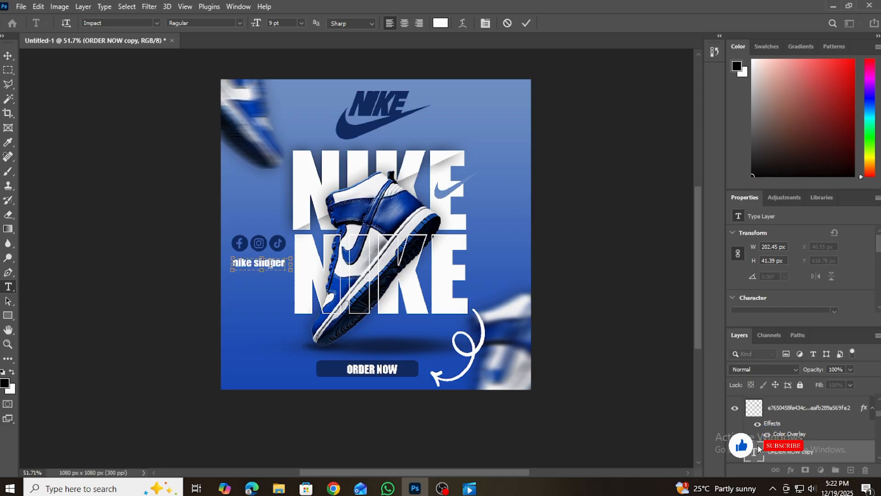
type("s")
left_click(526, 24)
- Scale the "nike shopers" text down to about 138 px wide and position it centred just below the social icons
key("v")
mouse_move(275, 266)
left_mouse_down()
mouse_move(285, 252)
mouse_move(273, 254)
left_mouse_up()
key("ctrl+t")
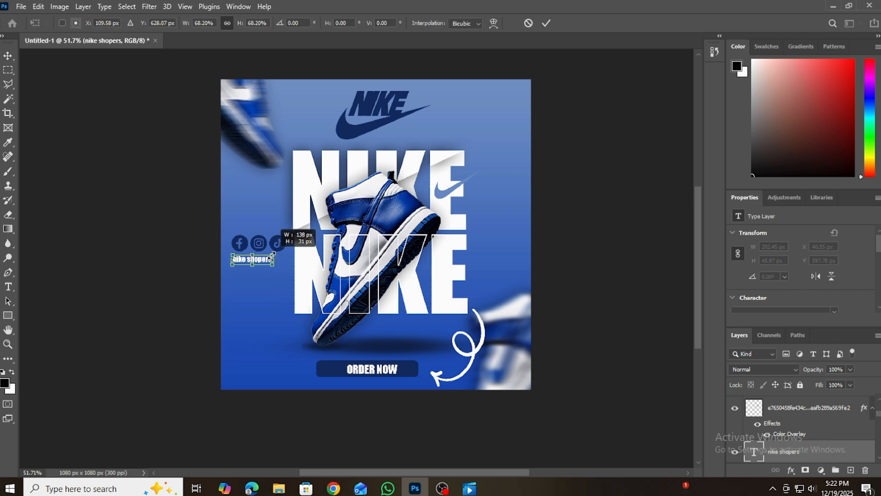
left_click(546, 23)
key("t")
key("Return")
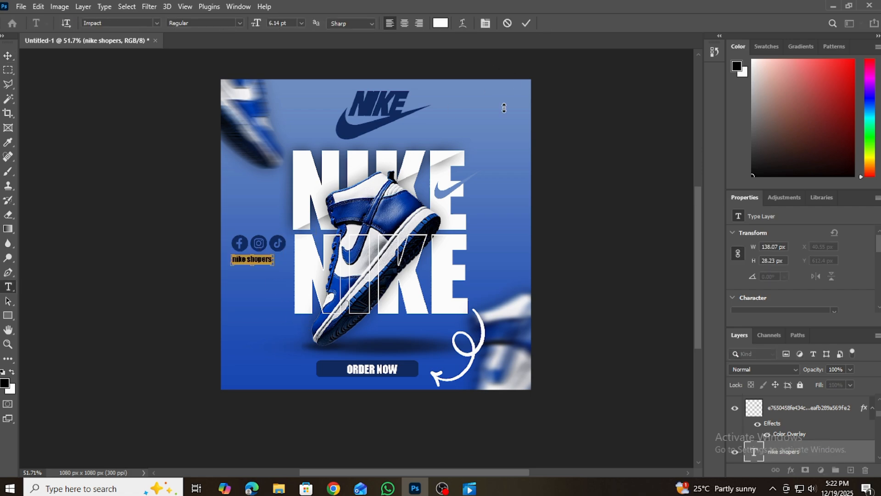
left_click(526, 23)
key("v")
left_click_drag(270, 263, 277, 260)
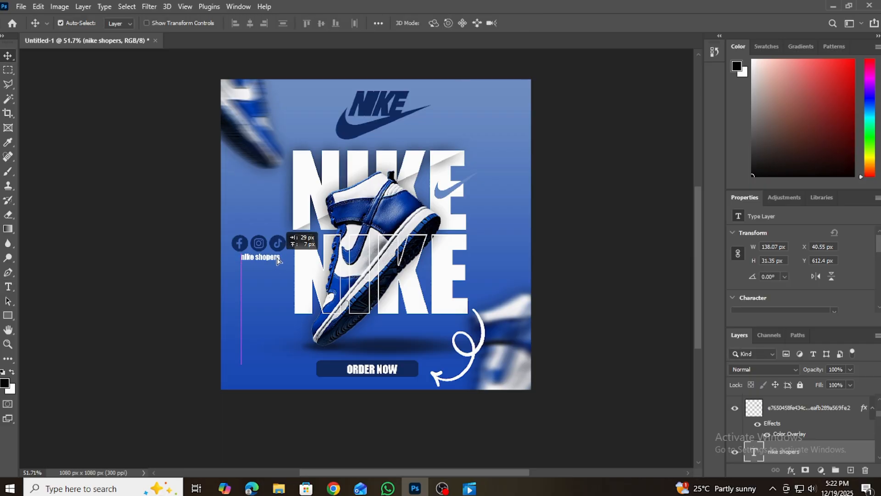
- Add @ in front of the "nike shopers" text and realign the handle beneath the social icons
key("t")
left_click(243, 256)
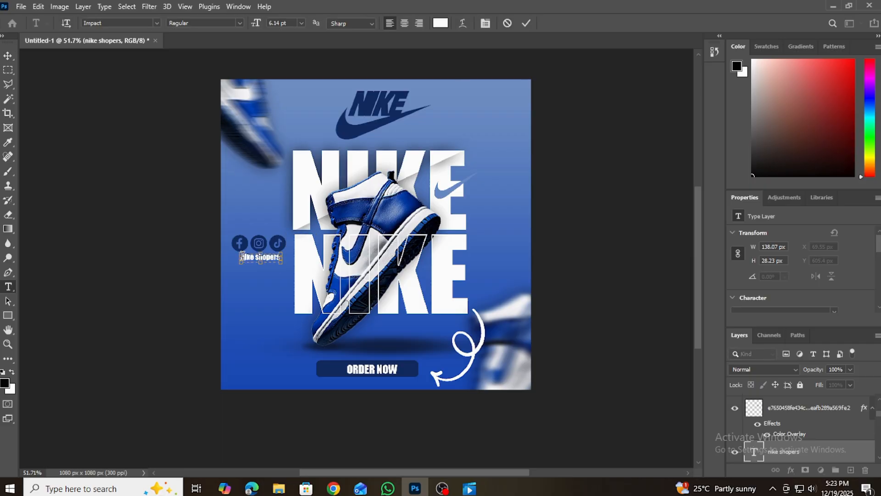
type("@")
left_click(527, 23)
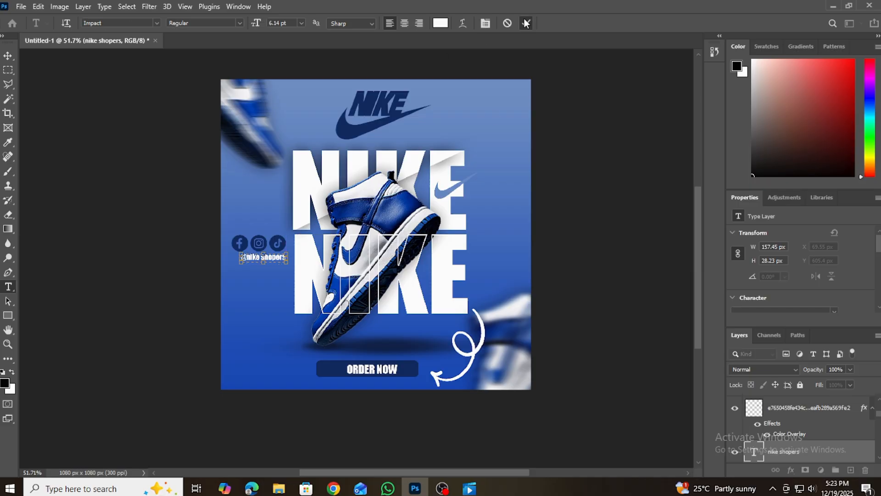
key("v")
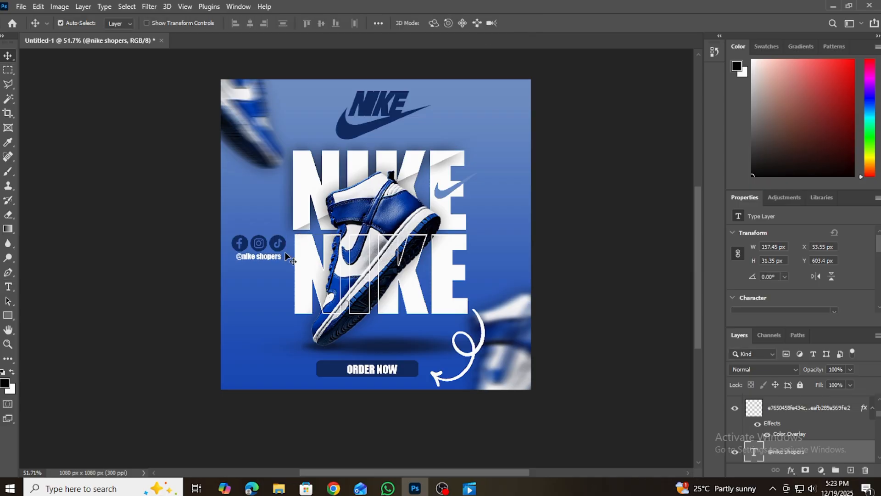
scroll(464, 207, "up", 4)
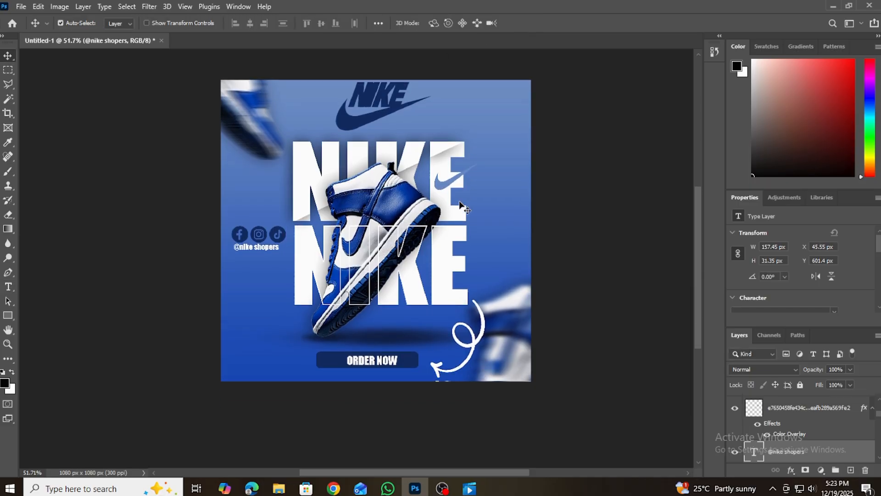
scroll(294, 309, "down", 3)
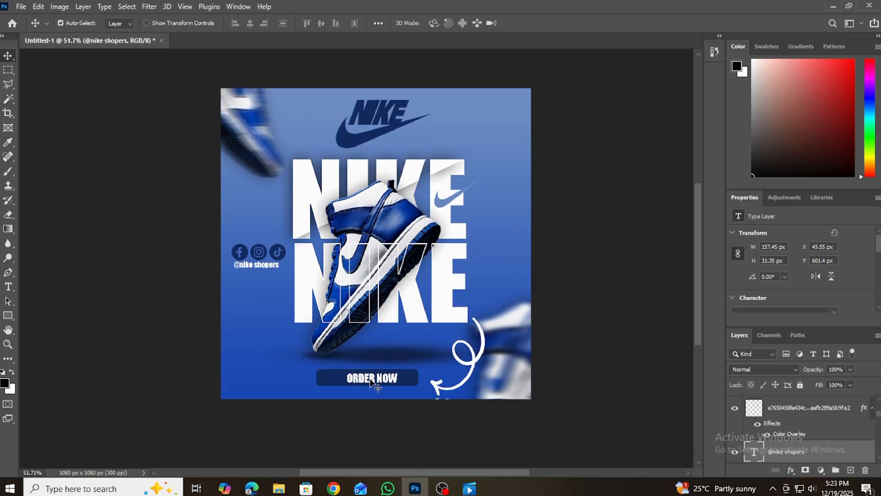